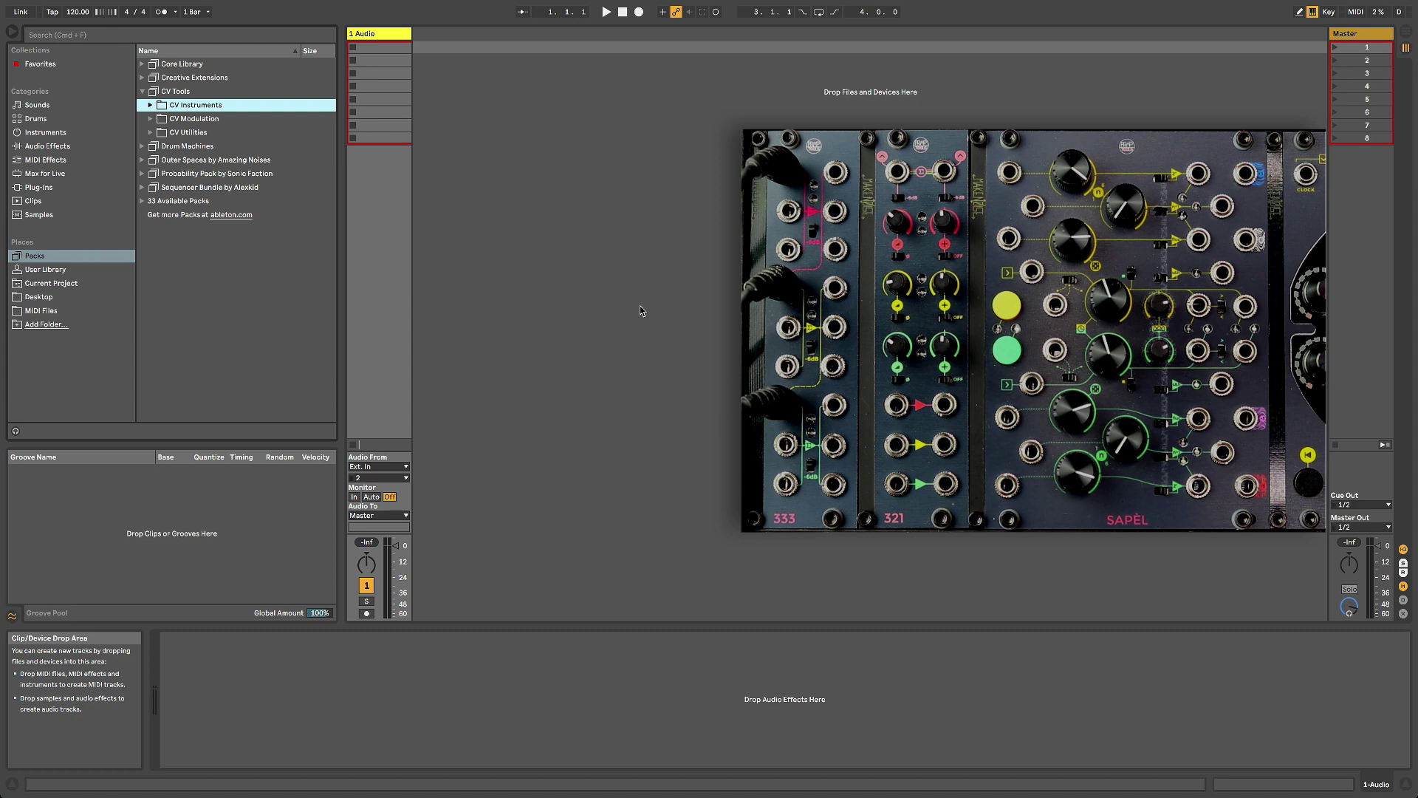
Step: Load CV Instrument from the CV Tools pack onto a new track and route its CV pitch to Ext. Out 3
{"action": "left_click", "coordinate": [149, 106]}
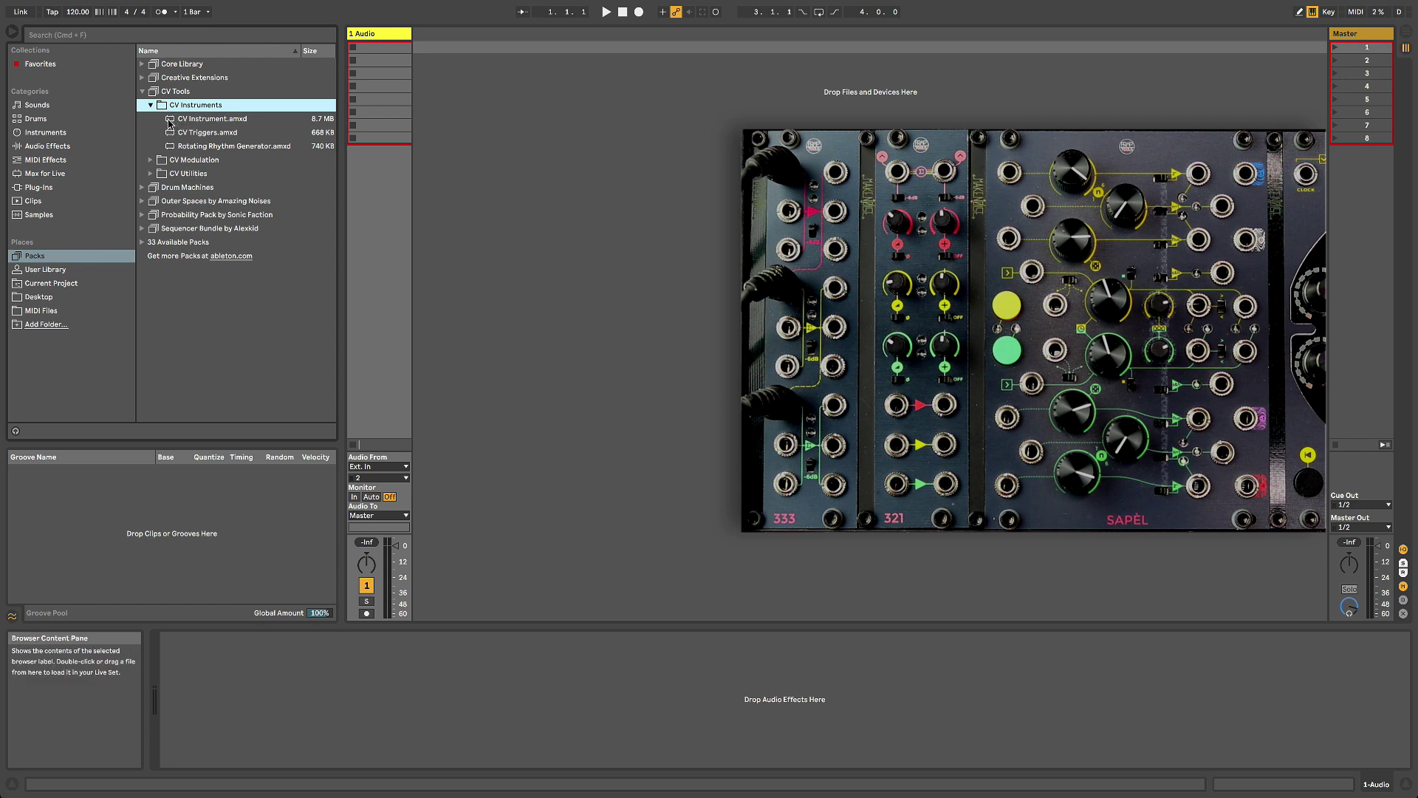
{"action": "left_click_drag", "start_coordinate": [169, 123], "coordinate": [491, 83]}
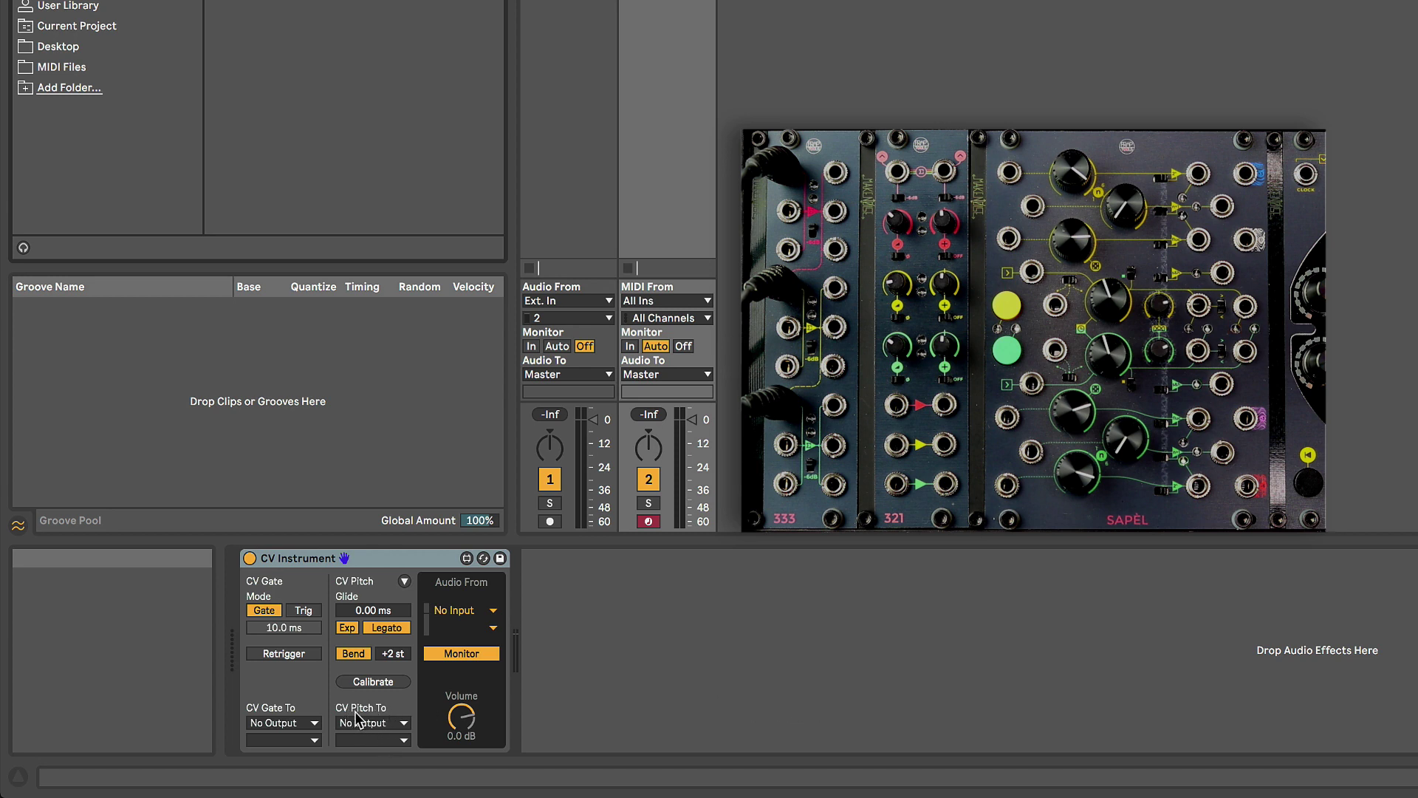
{"action": "left_click", "coordinate": [404, 724]}
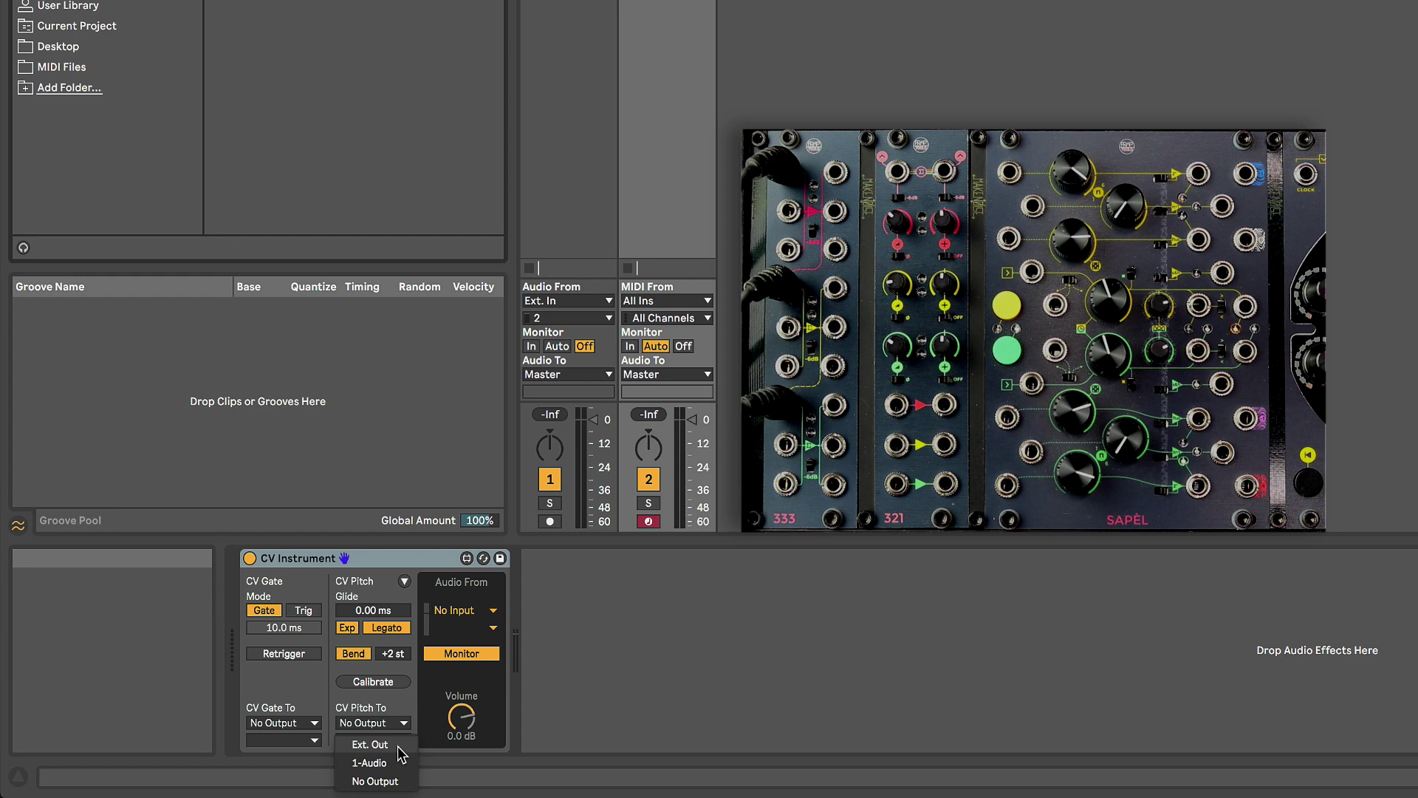
{"action": "left_click", "coordinate": [398, 746]}
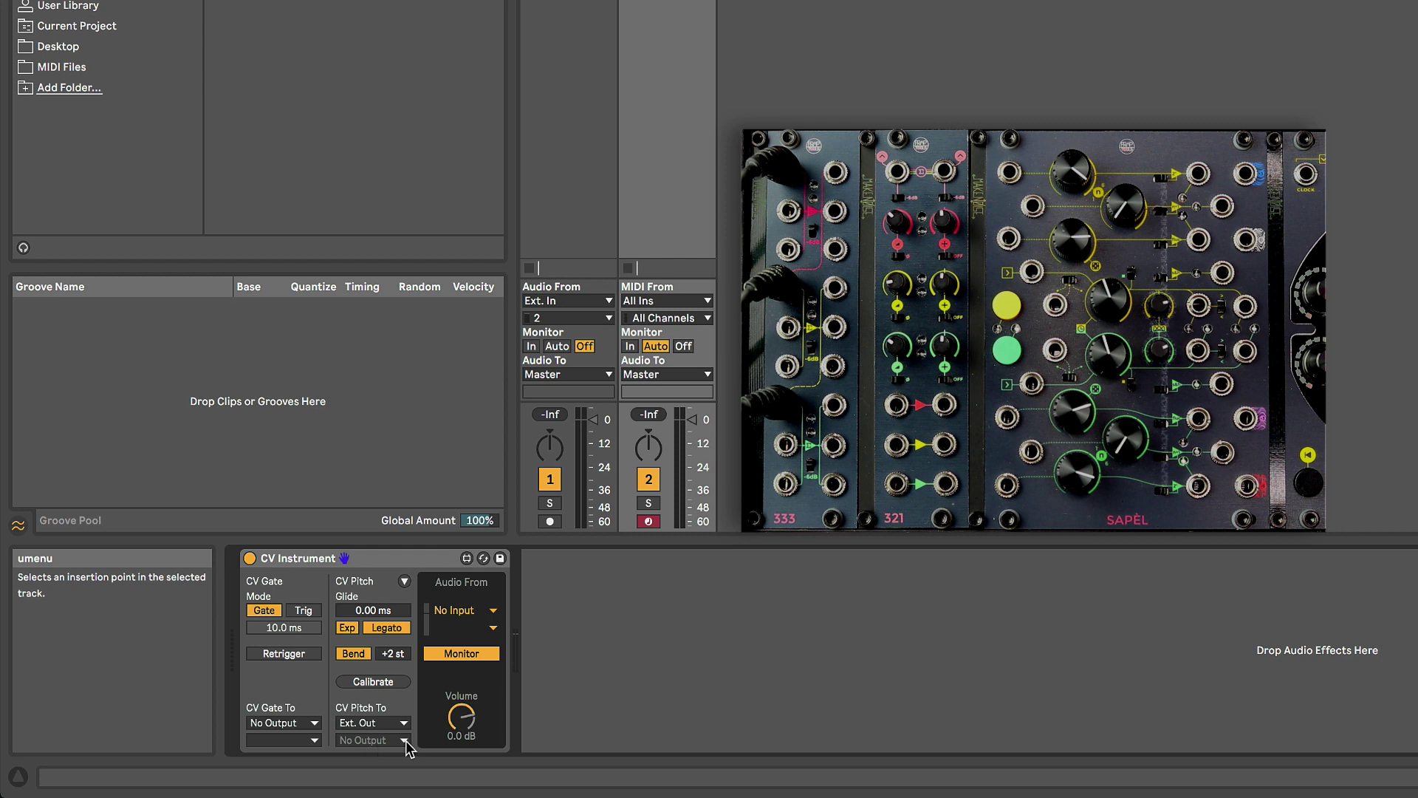
{"action": "left_click", "coordinate": [404, 740]}
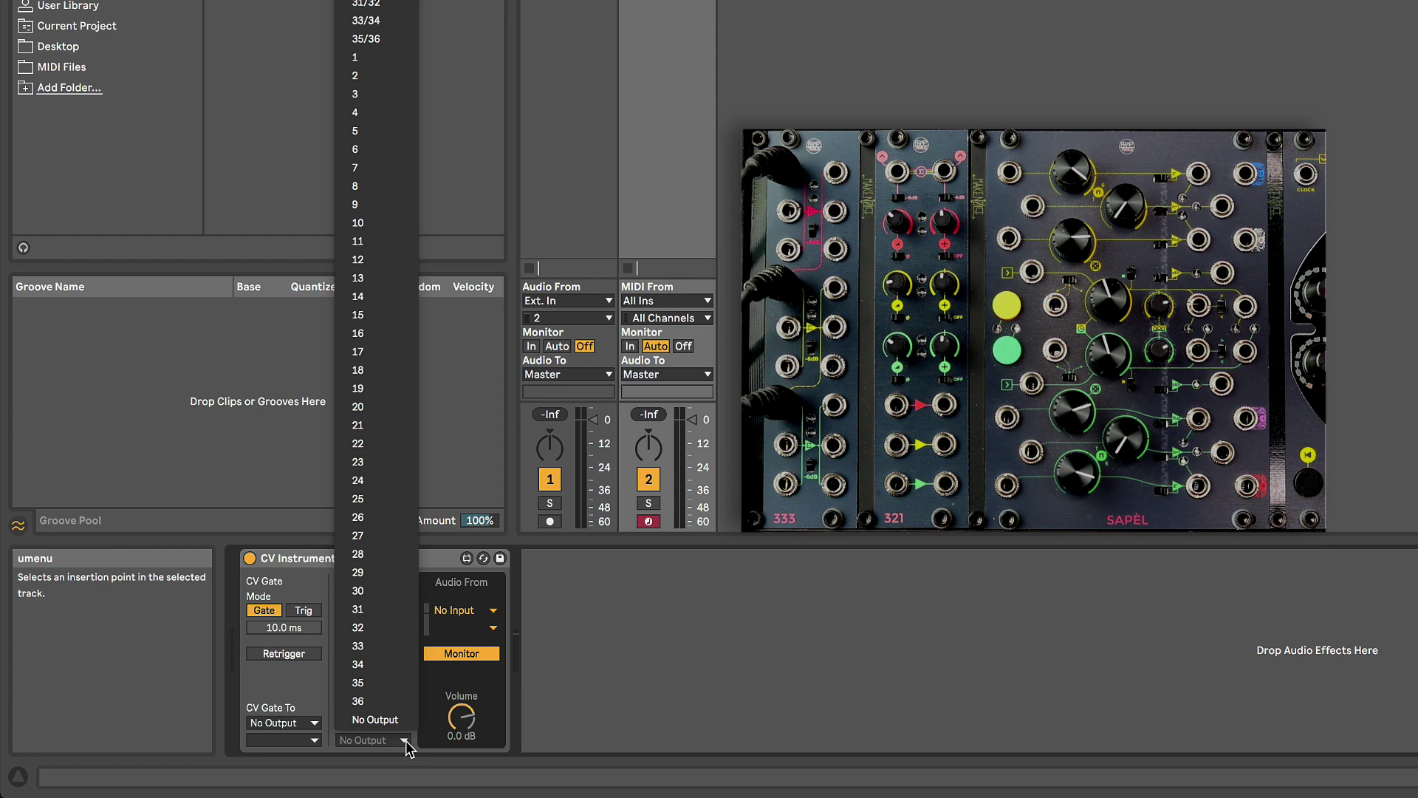
{"action": "left_click", "coordinate": [383, 95]}
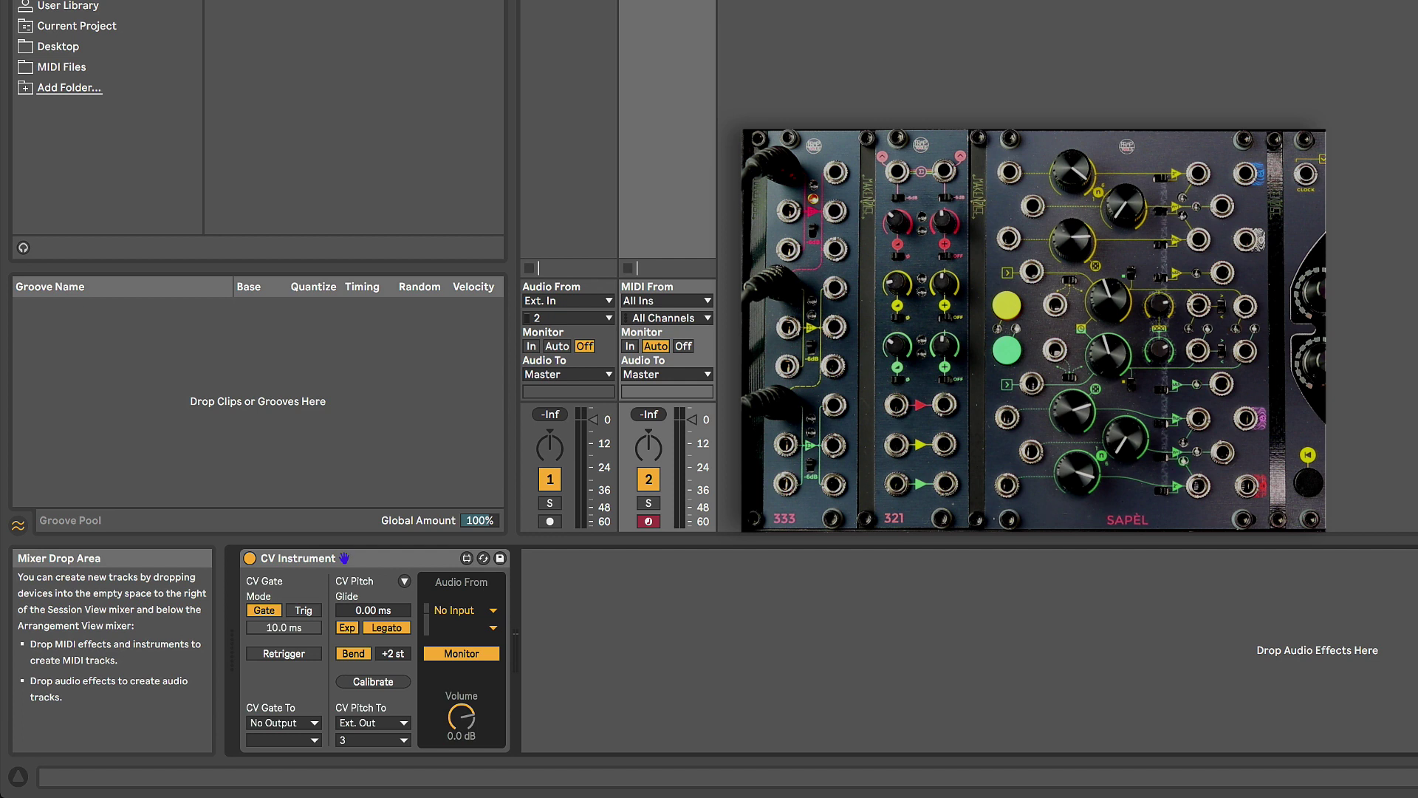
Step: Route the CV gate of CV Instrument to Ext. Out channel 4
{"action": "left_click", "coordinate": [285, 720]}
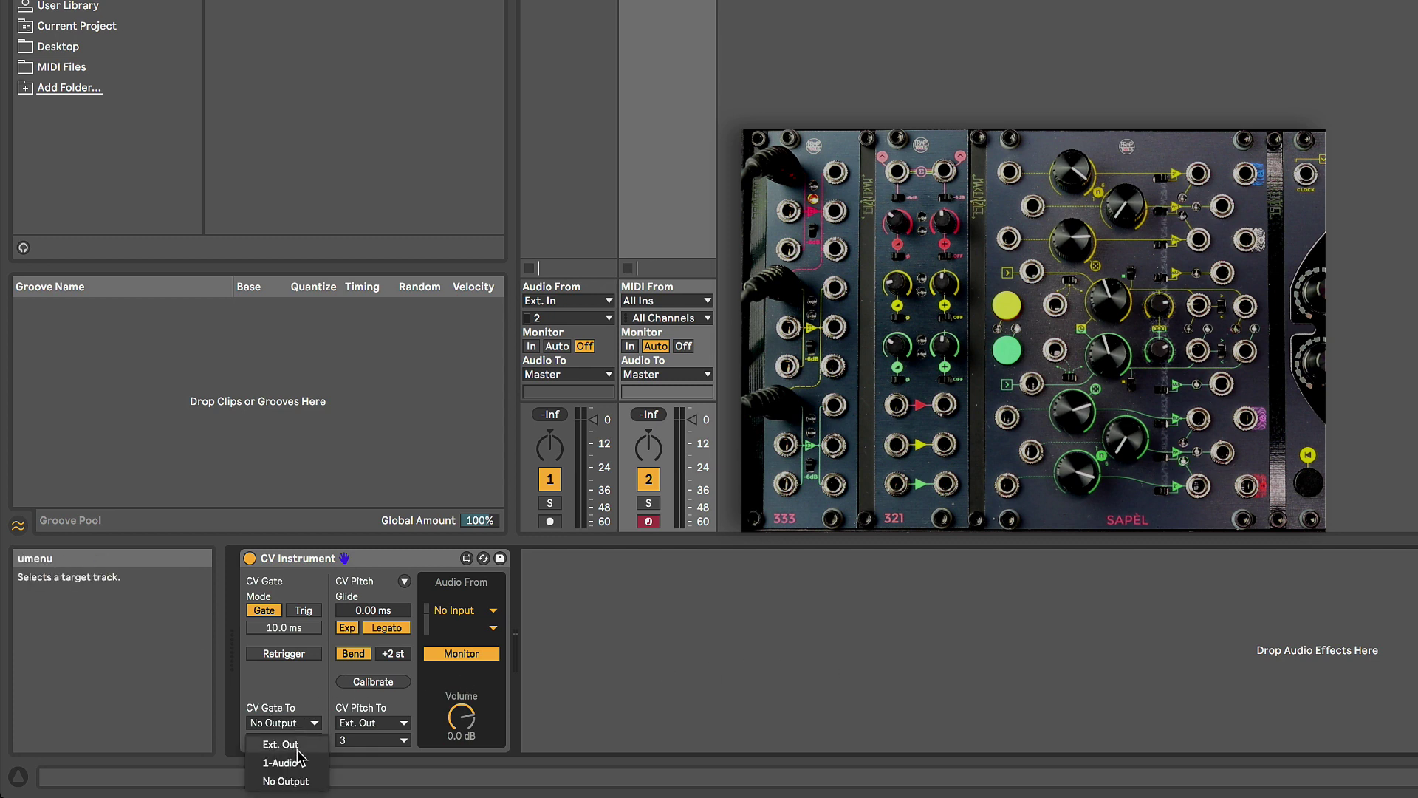
{"action": "left_click", "coordinate": [297, 746]}
{"action": "left_click", "coordinate": [306, 741]}
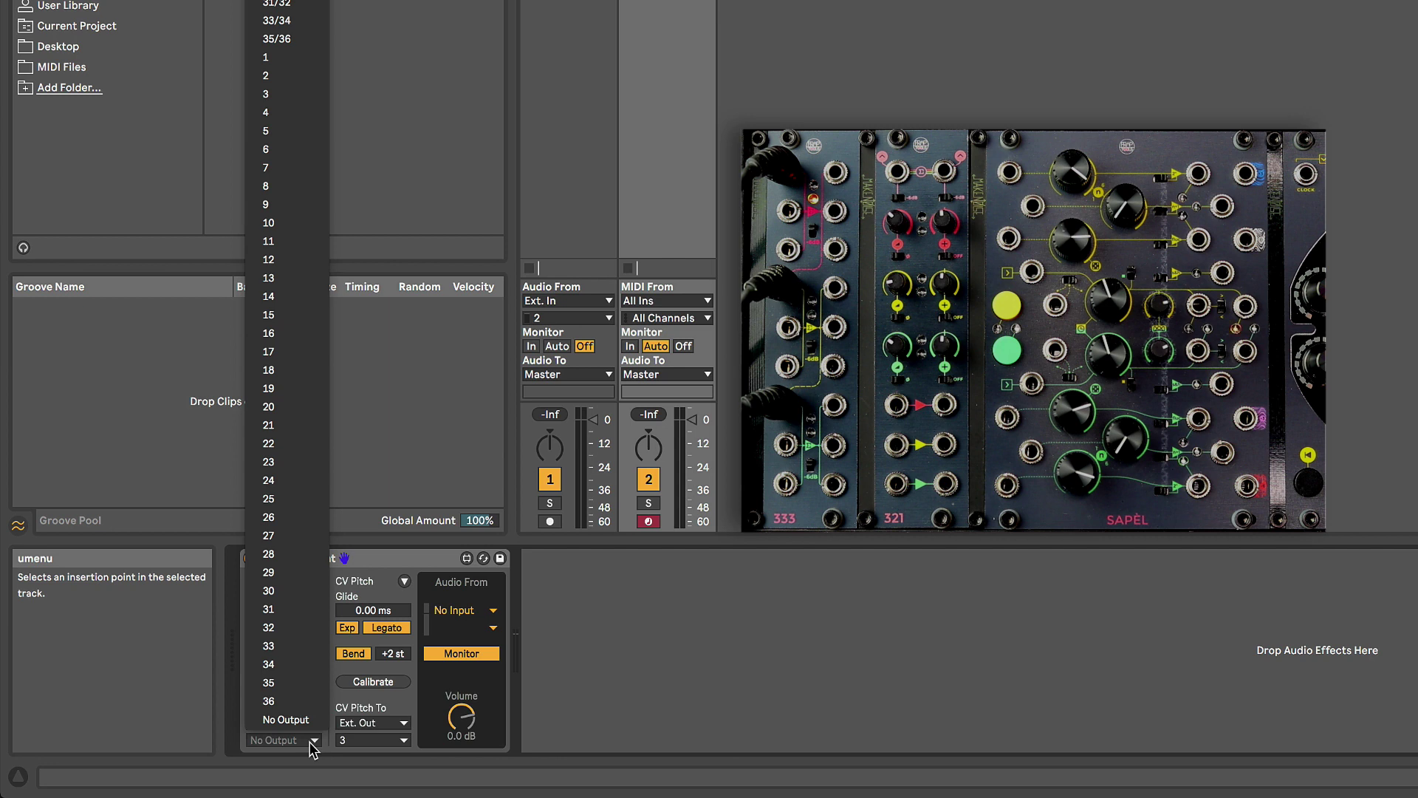
{"action": "left_click", "coordinate": [295, 113]}
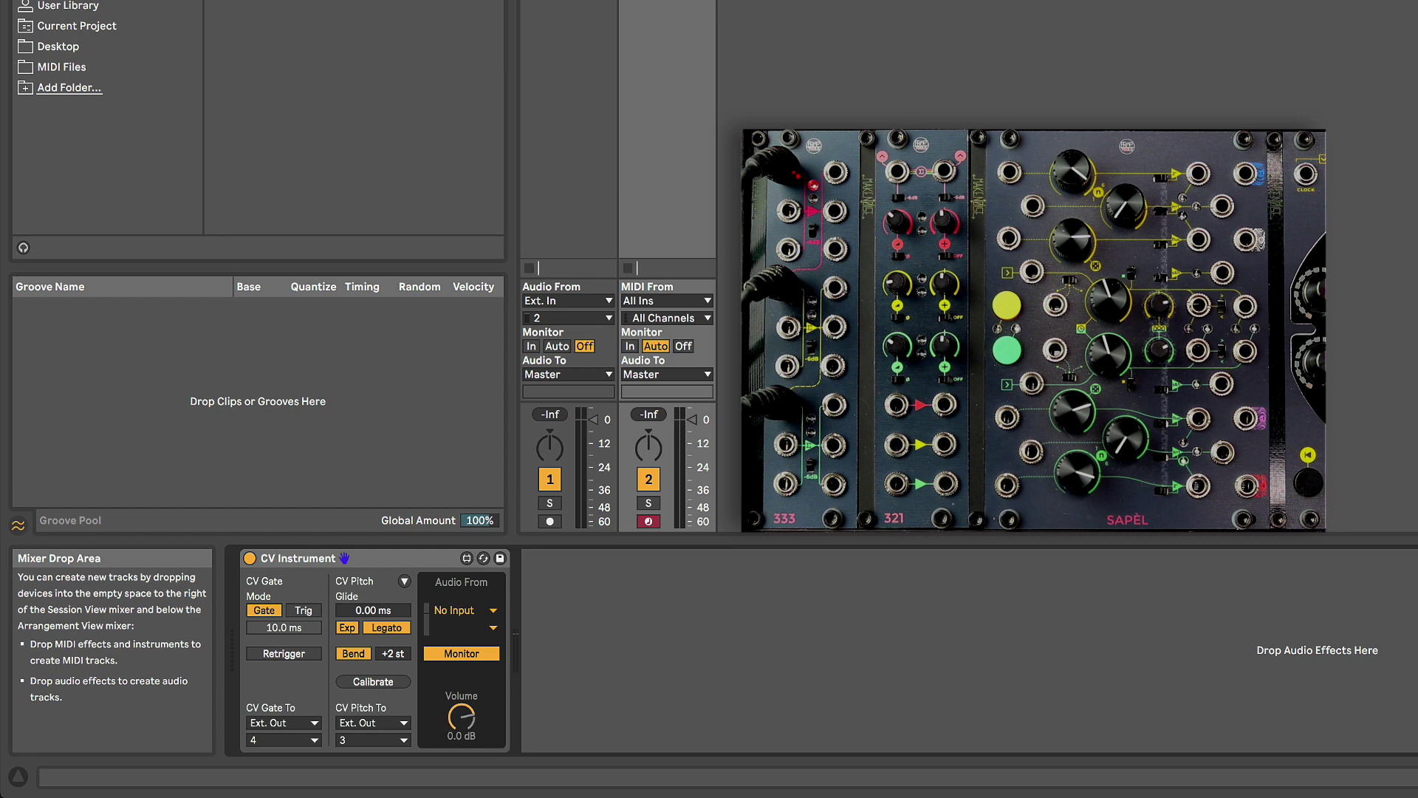
Step: Set the audio return source of CV Instrument to Ext. In channels 5/6
{"action": "left_click", "coordinate": [492, 610]}
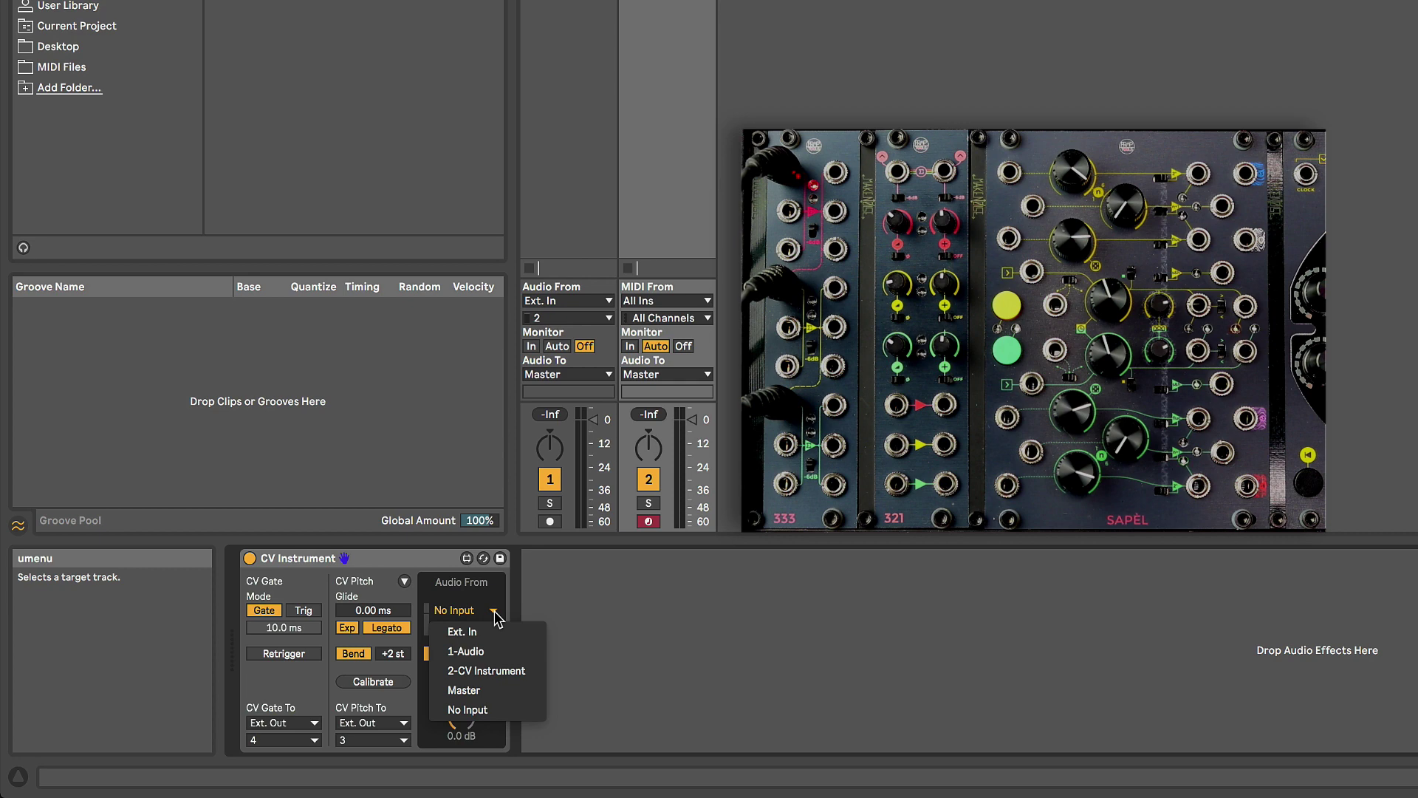
{"action": "left_click", "coordinate": [493, 634]}
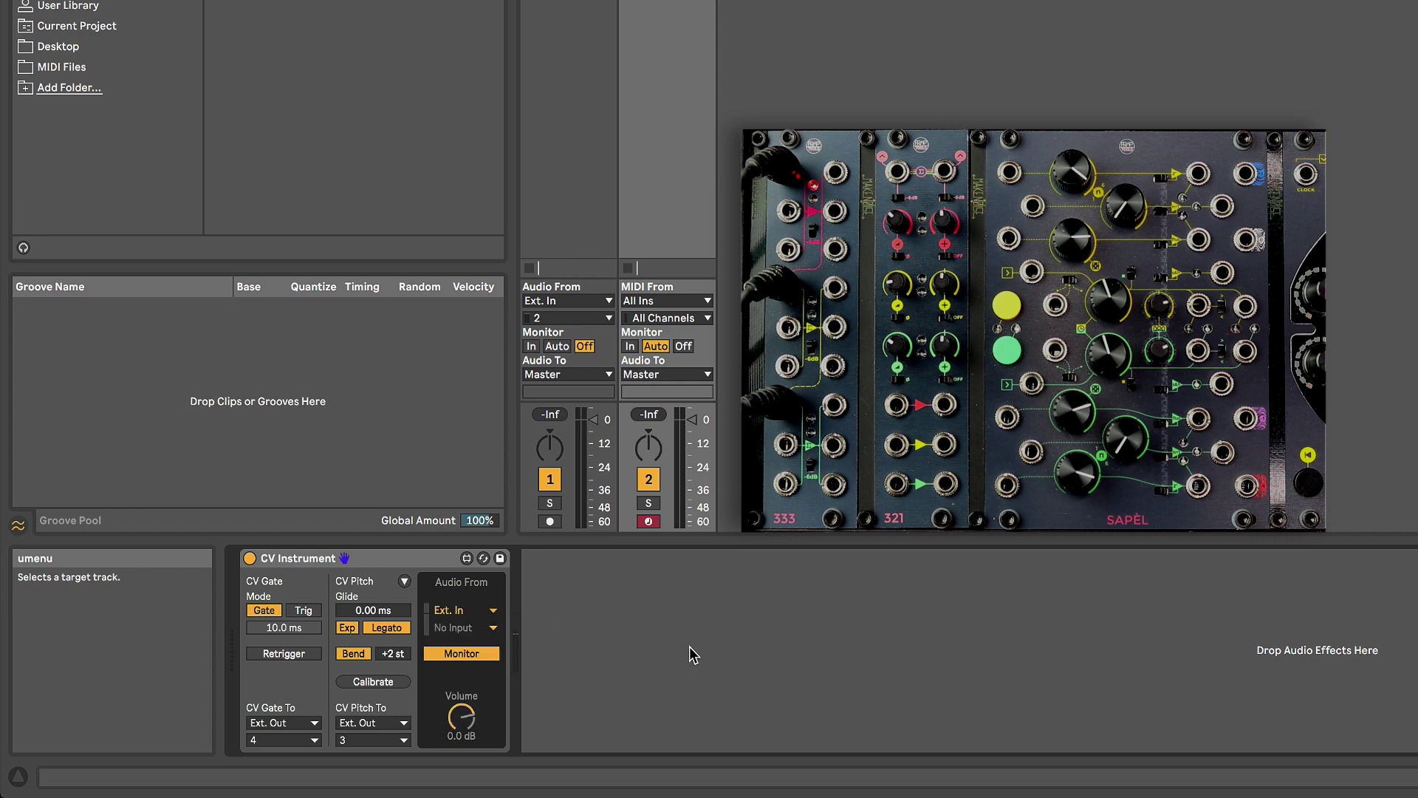
{"action": "left_click", "coordinate": [493, 627]}
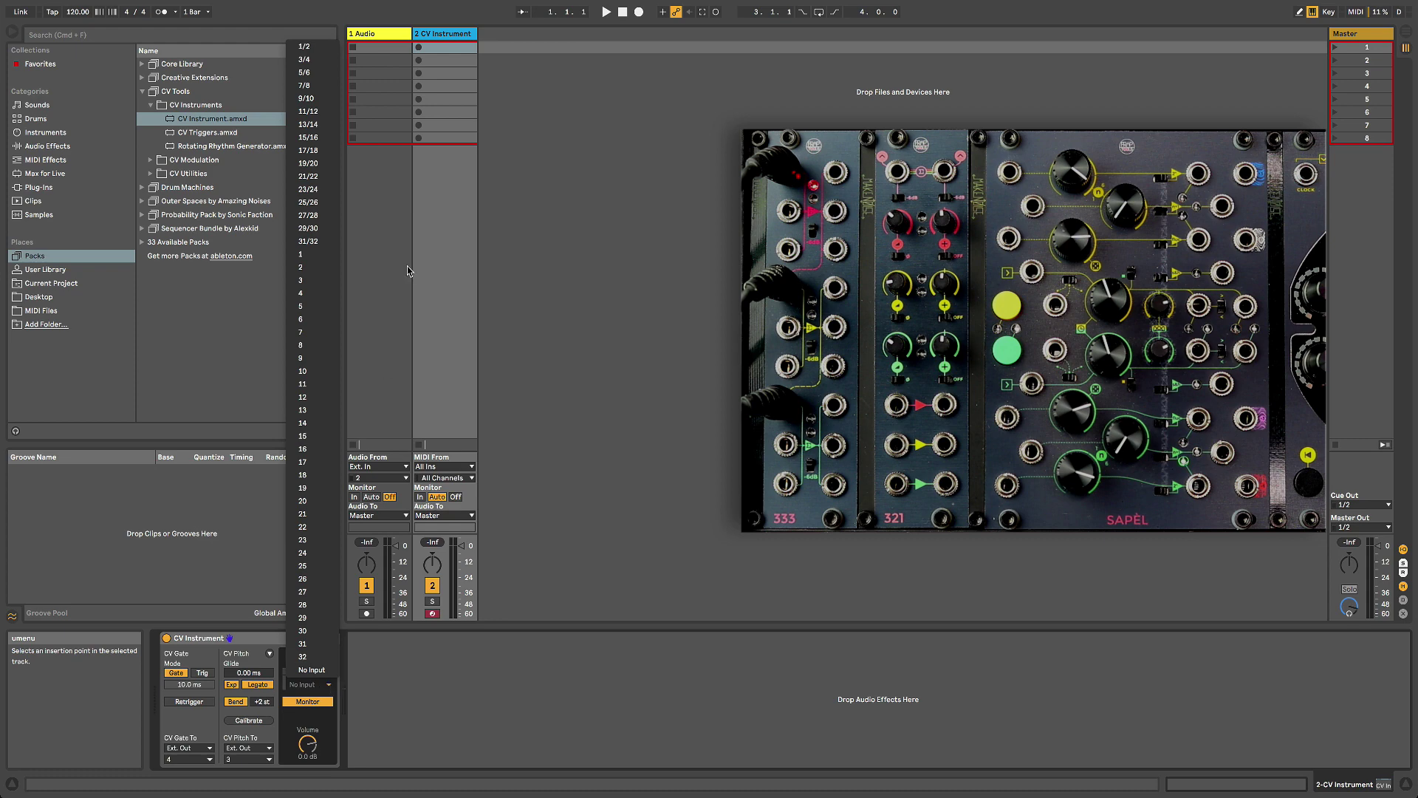
{"action": "left_click", "coordinate": [307, 72]}
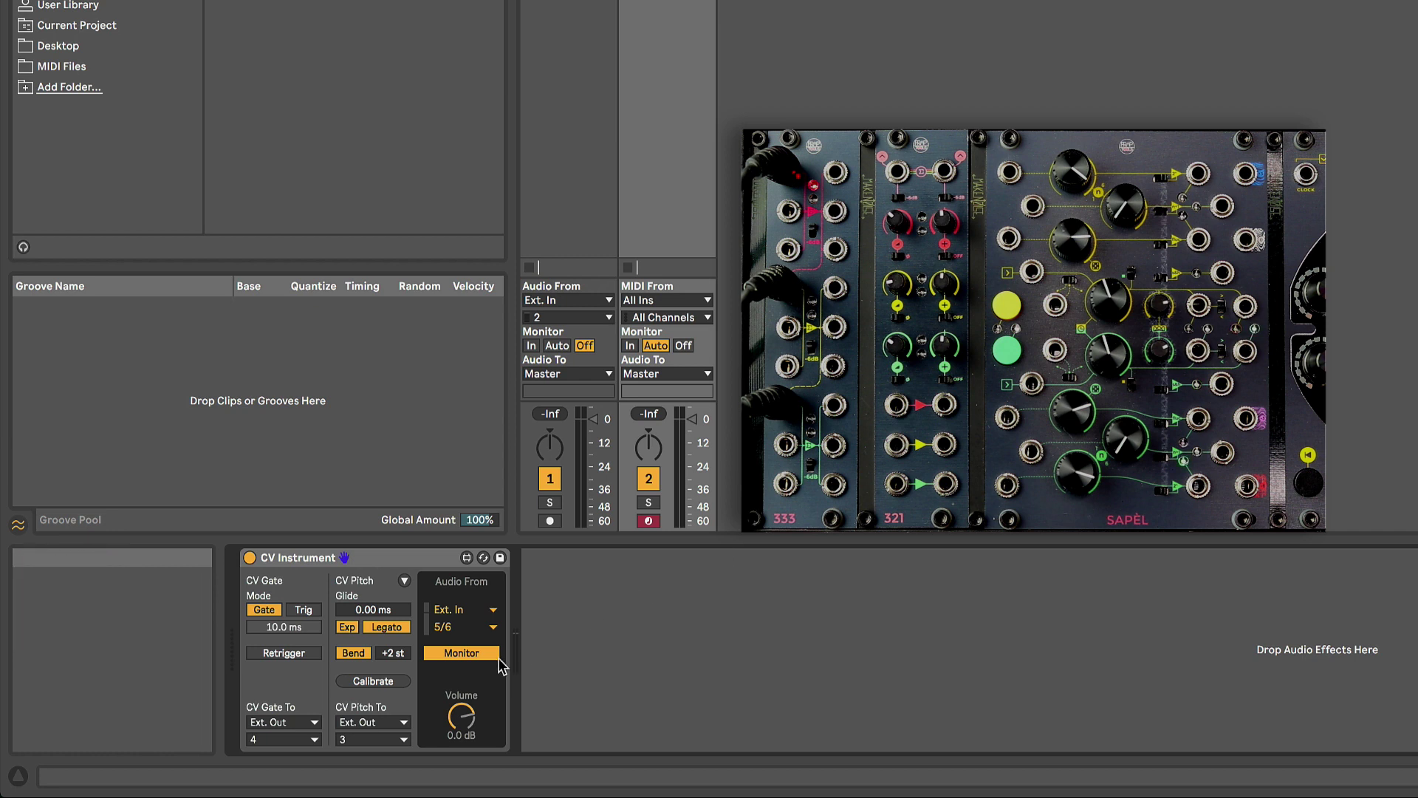
Step: Switch the return monitoring off and back on, and lower the CV Instrument input volume to -10 dB
{"action": "left_click", "coordinate": [459, 653]}
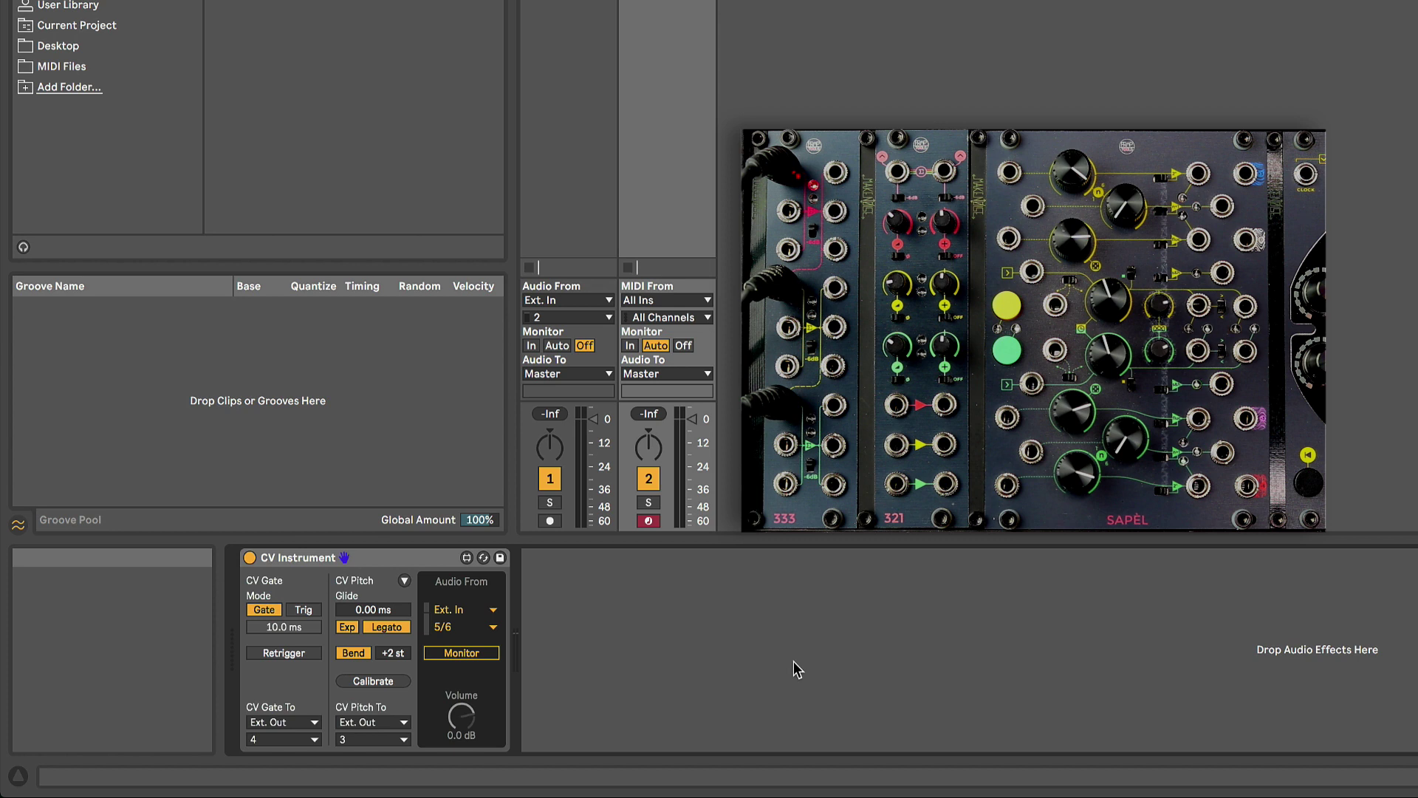
{"action": "left_click", "coordinate": [463, 654]}
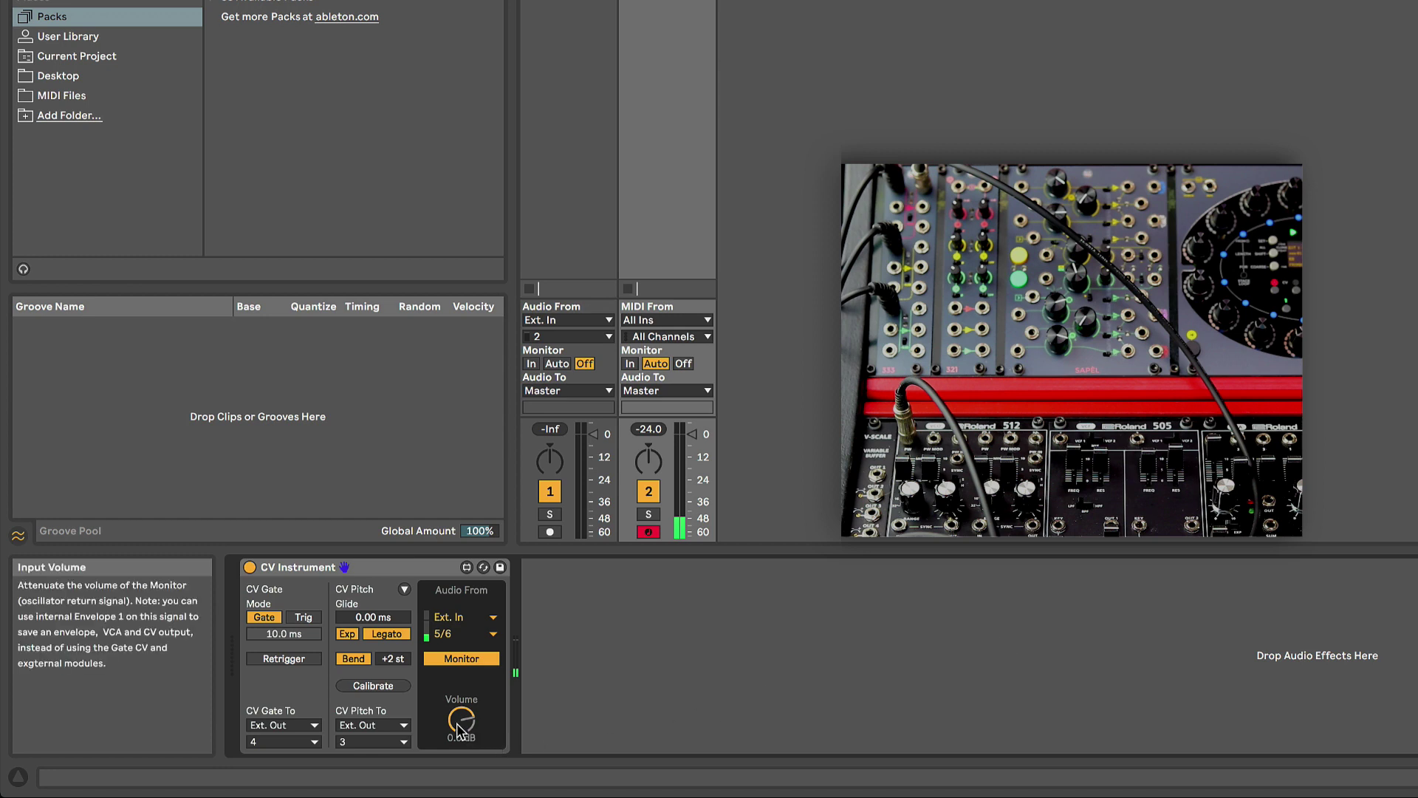
{"action": "left_click_drag", "start_coordinate": [462, 722], "coordinate": [462, 749]}
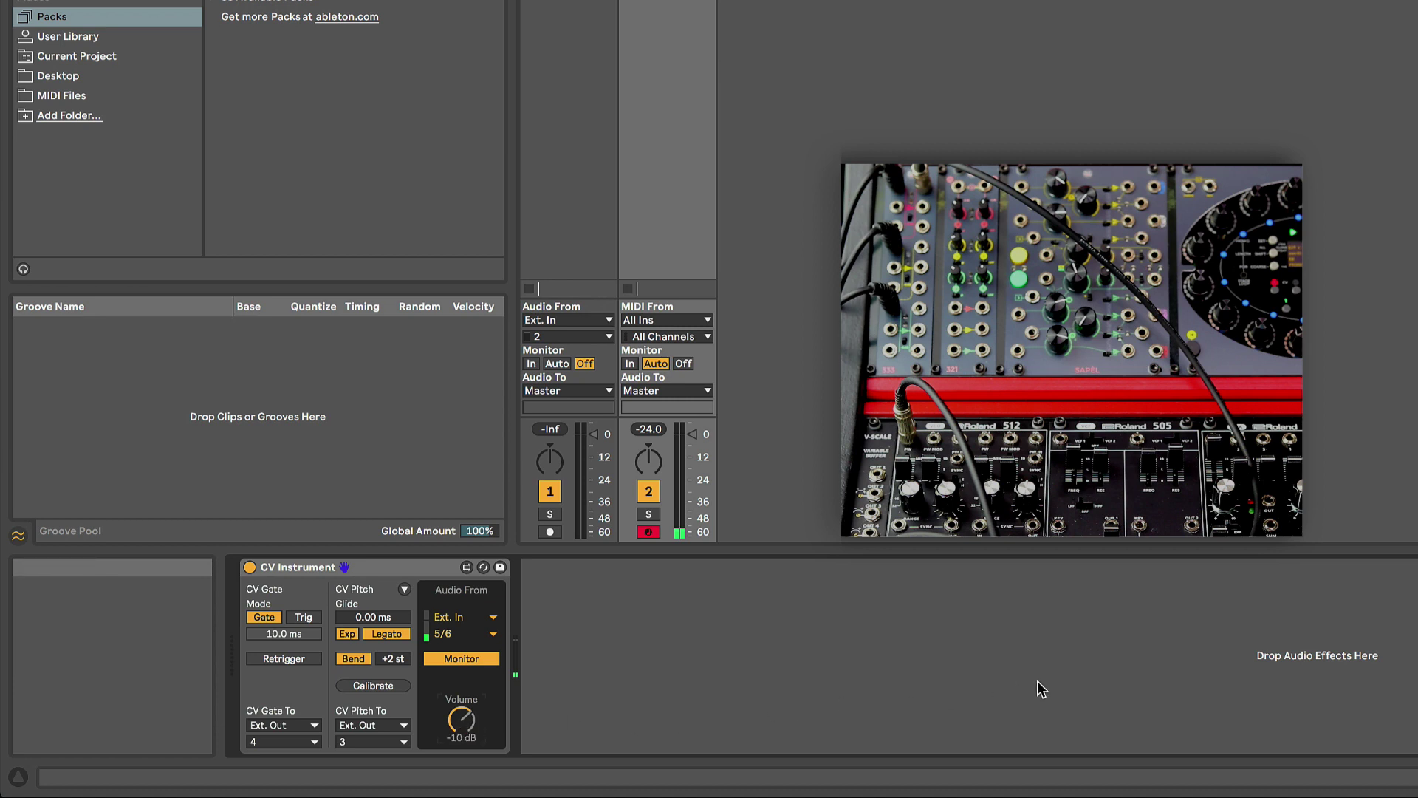
Step: Open the CV Instrument pitch calibration and advance to step 4, where the oscillator is tuned to C3
{"action": "left_click", "coordinate": [376, 684]}
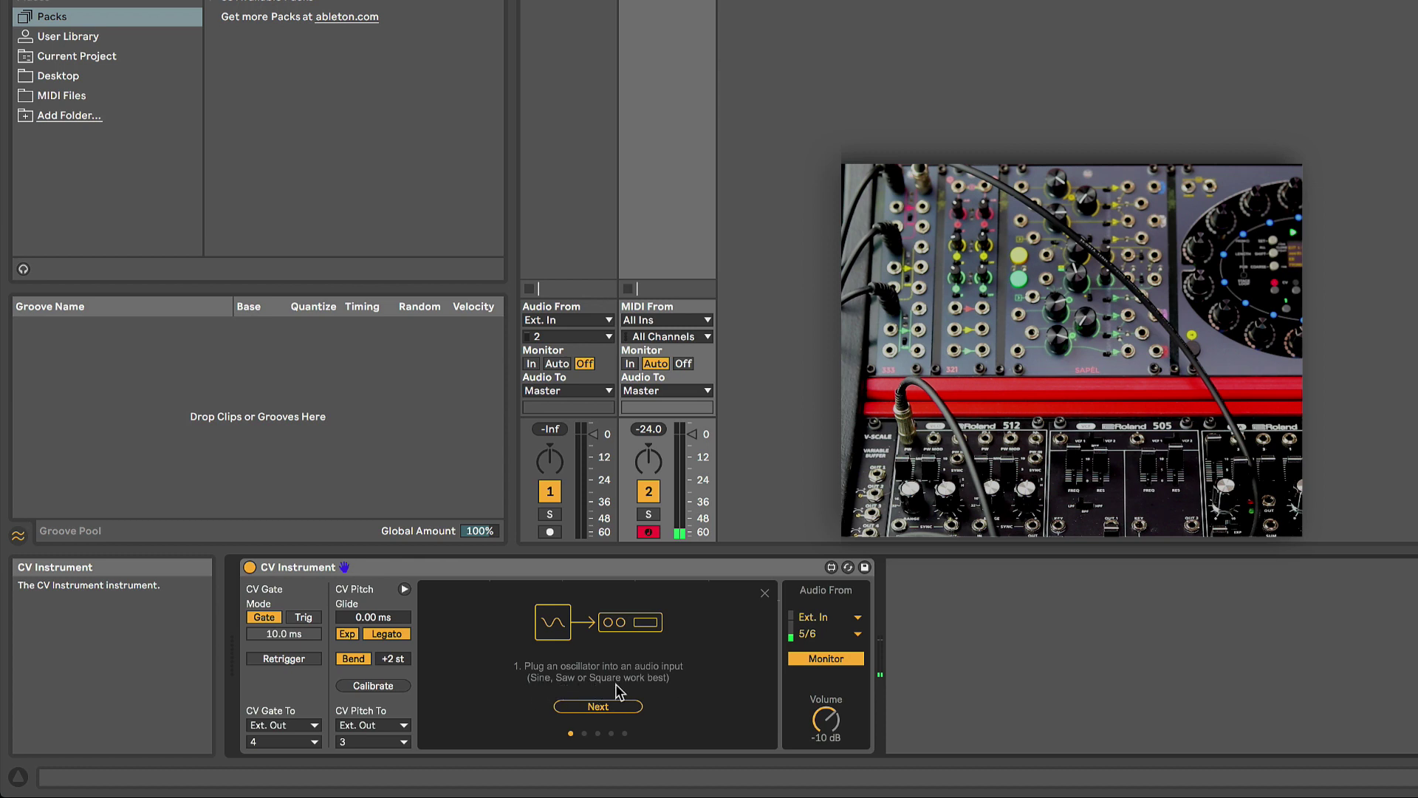
{"action": "left_click", "coordinate": [598, 706]}
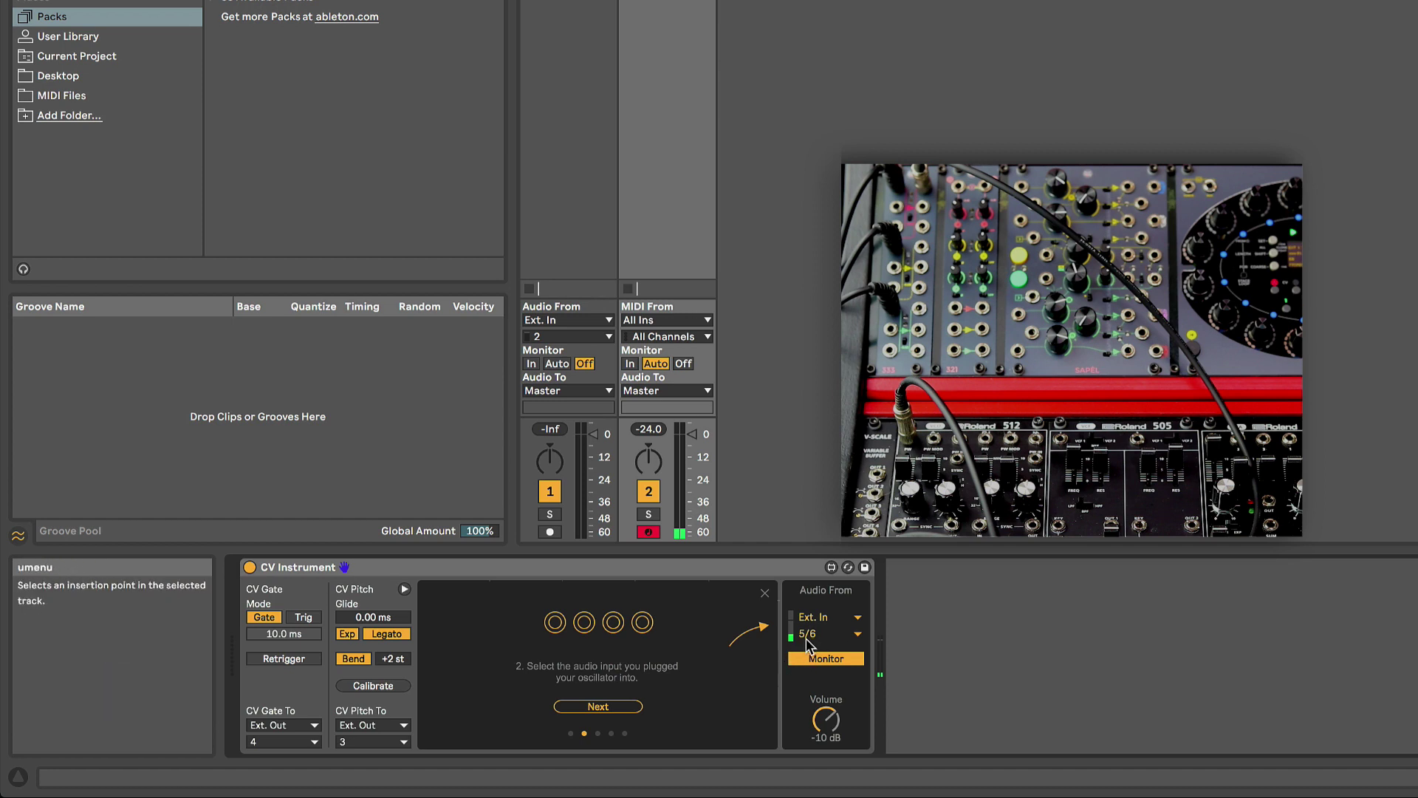
{"action": "left_click", "coordinate": [596, 706]}
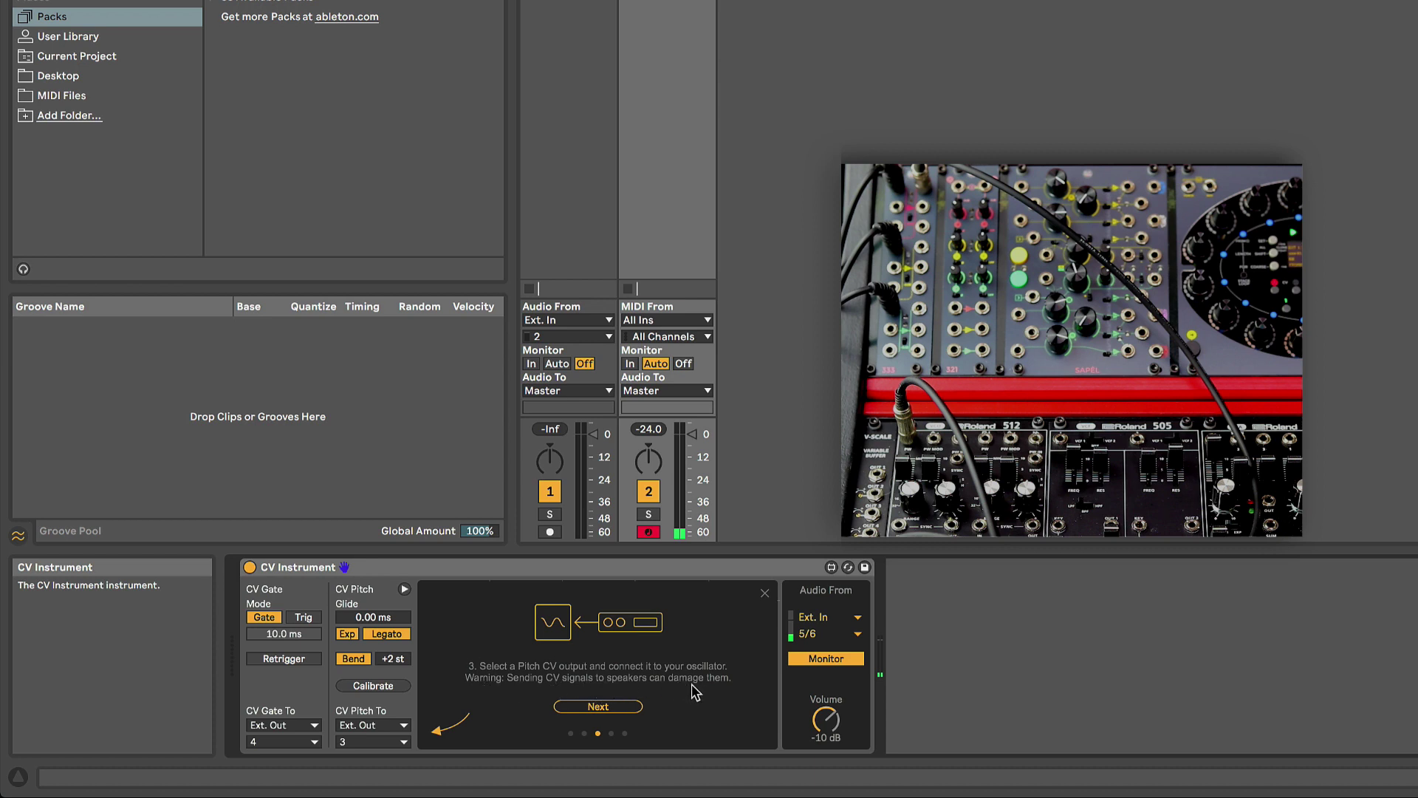
{"action": "left_click", "coordinate": [622, 704]}
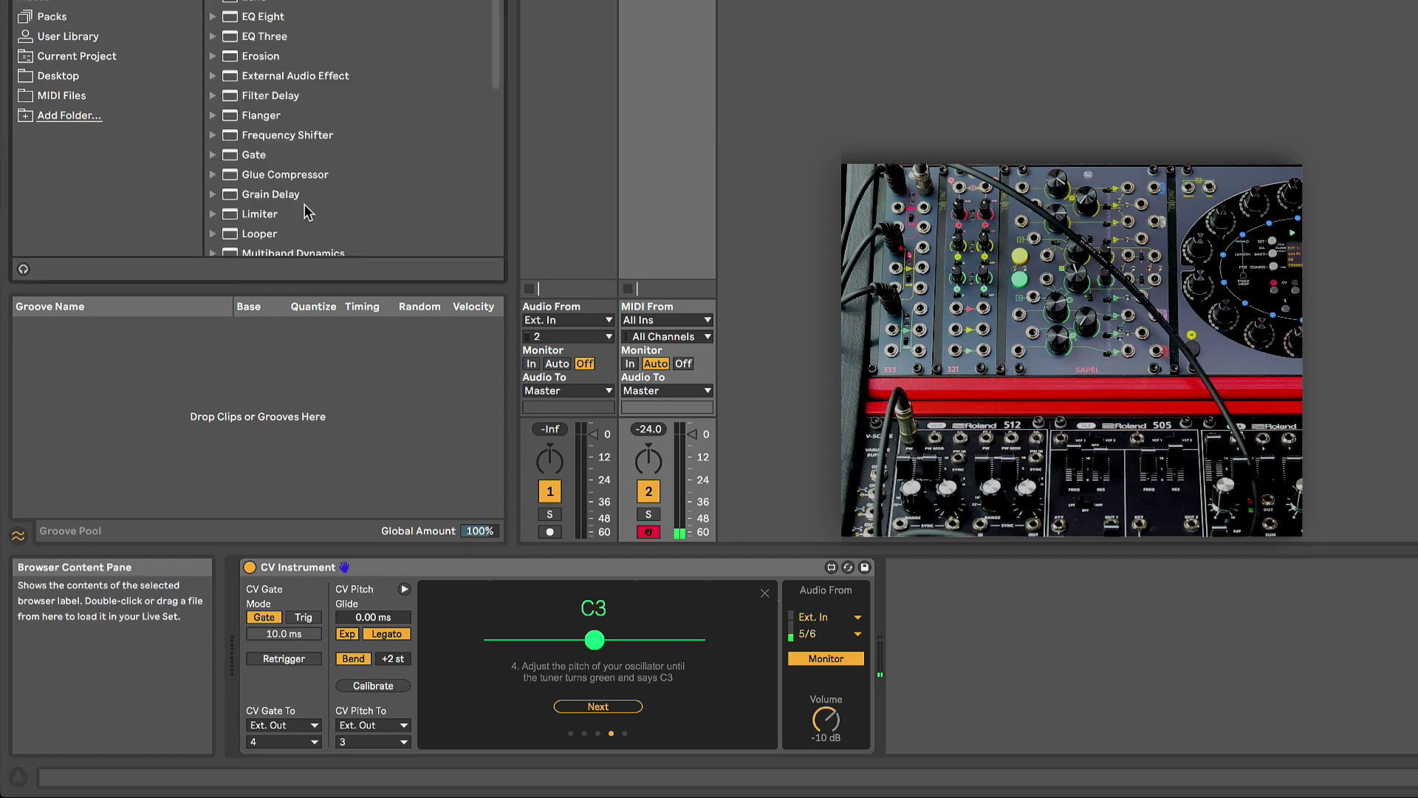
Step: Add a Tuner audio effect after CV Instrument on the same track
{"action": "scroll", "coordinate": [307, 213], "scroll_direction": "down", "scroll_amount": 4}
{"action": "left_click", "coordinate": [228, 187]}
{"action": "left_click_drag", "start_coordinate": [228, 188], "coordinate": [1105, 650]}
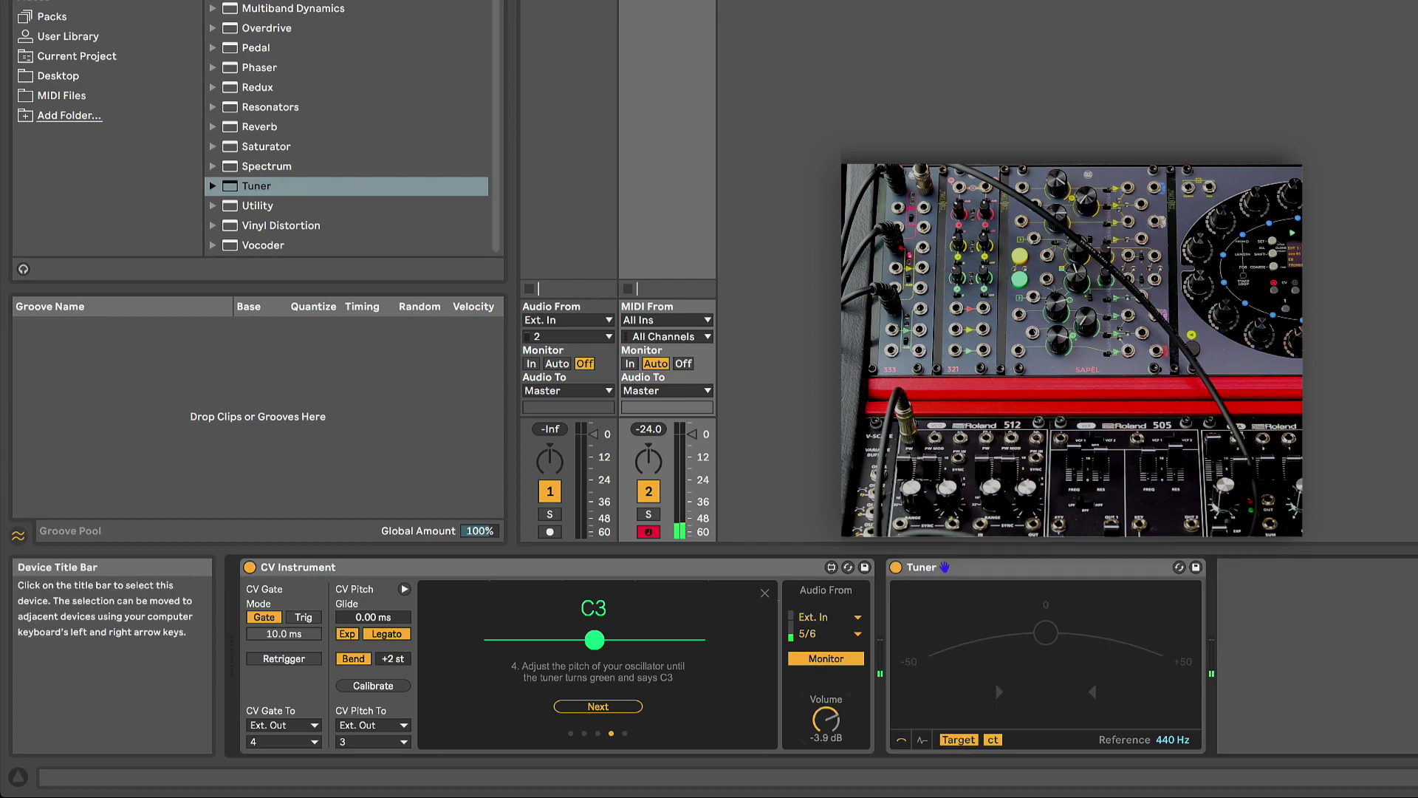
Step: Raise the CV Instrument input volume to 10 dB so the Tuner receives a stronger oscillator signal
{"action": "left_click_drag", "start_coordinate": [826, 718], "coordinate": [826, 702]}
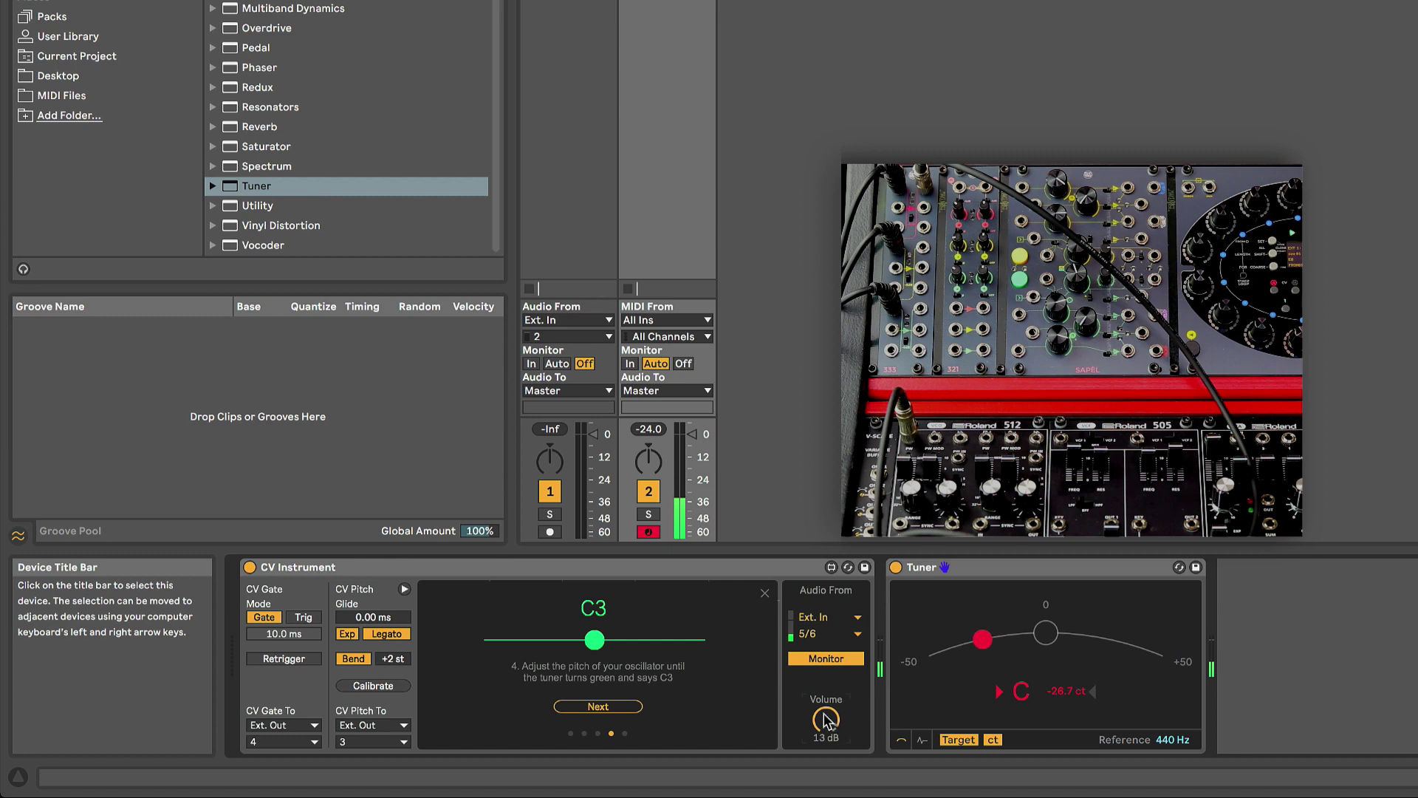
{"action": "left_click_drag", "start_coordinate": [825, 719], "coordinate": [825, 728]}
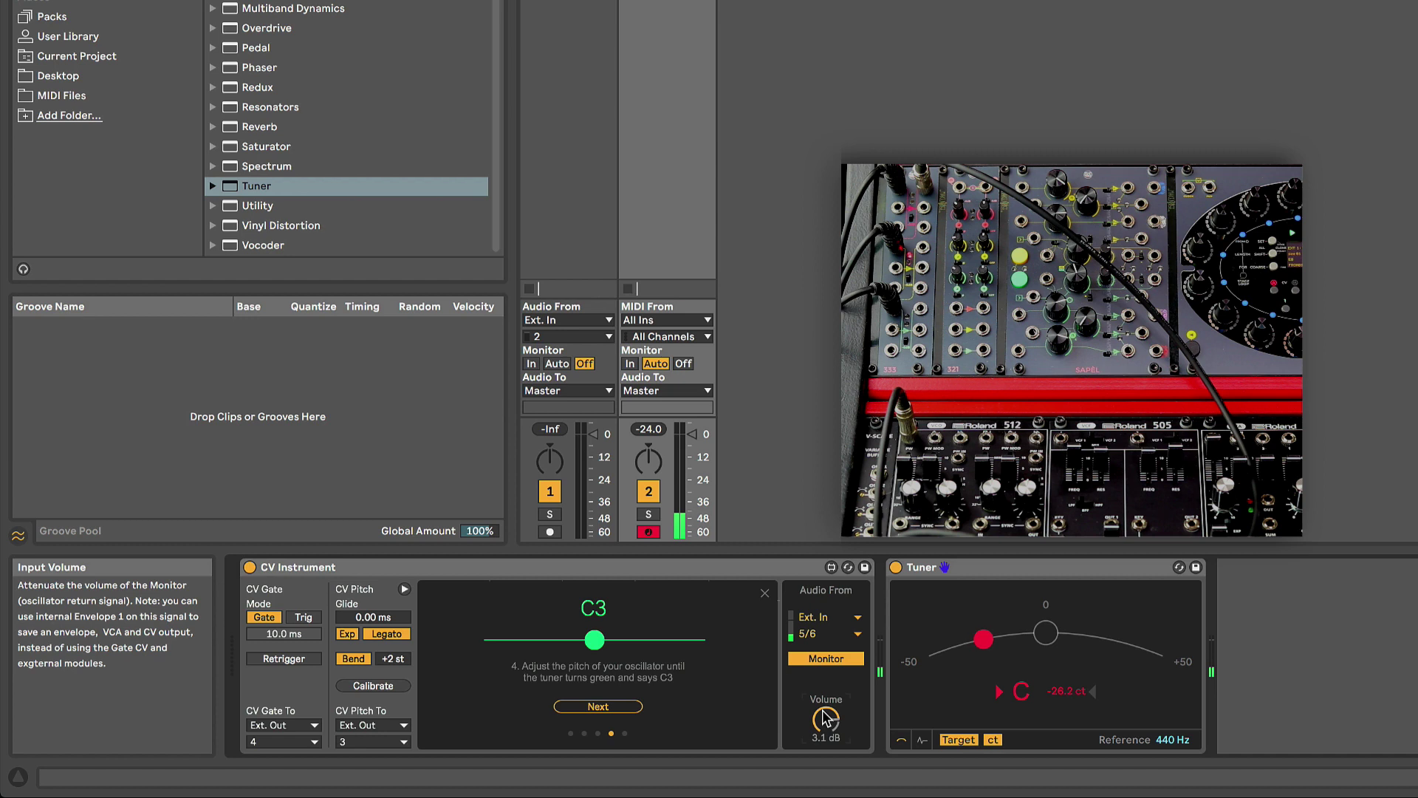
{"action": "left_click_drag", "start_coordinate": [826, 719], "coordinate": [825, 708]}
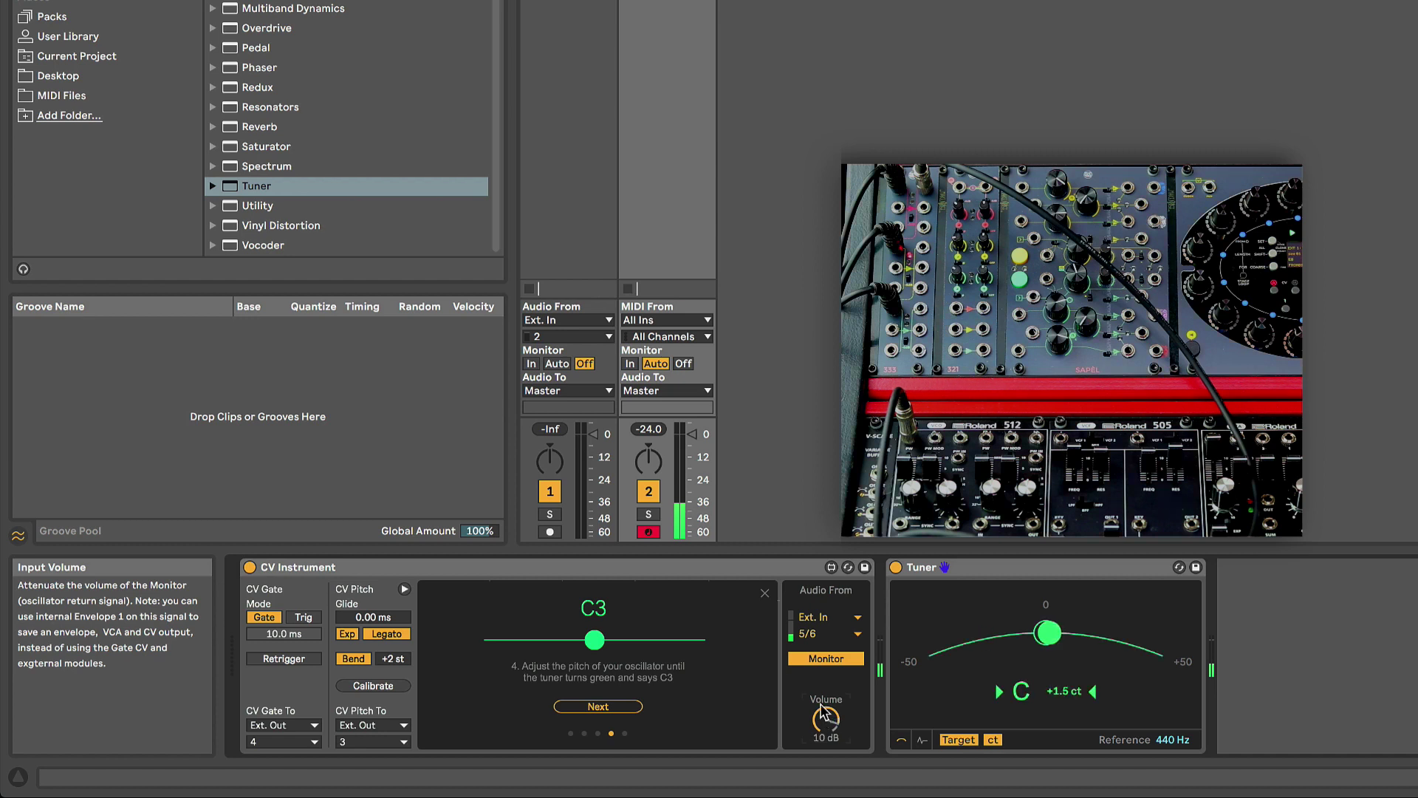
Step: Run the oscillator calibration, set the input volume to -13 dB, and finish the calibration
{"action": "left_click", "coordinate": [599, 707]}
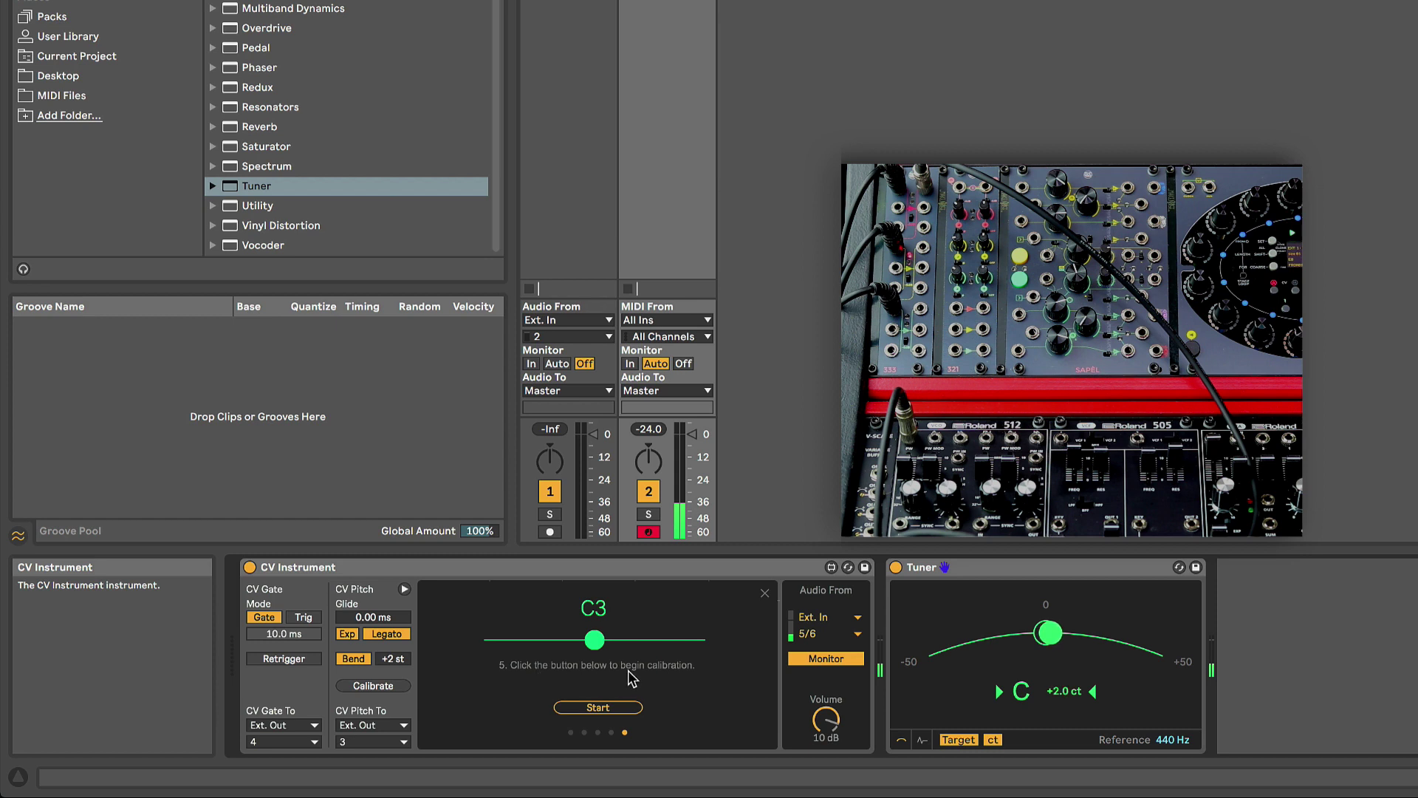
{"action": "left_click", "coordinate": [590, 706]}
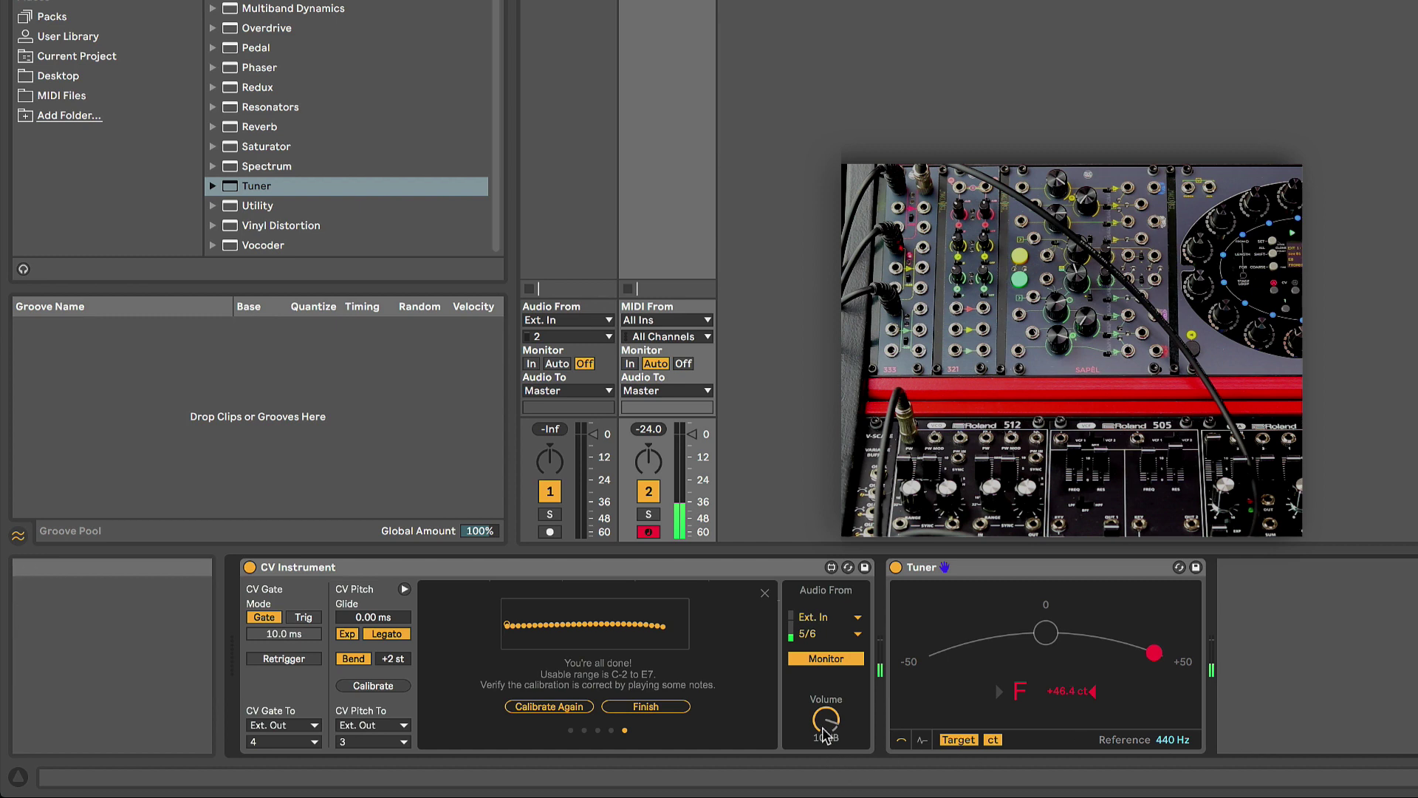
{"action": "left_click_drag", "start_coordinate": [827, 718], "coordinate": [827, 761]}
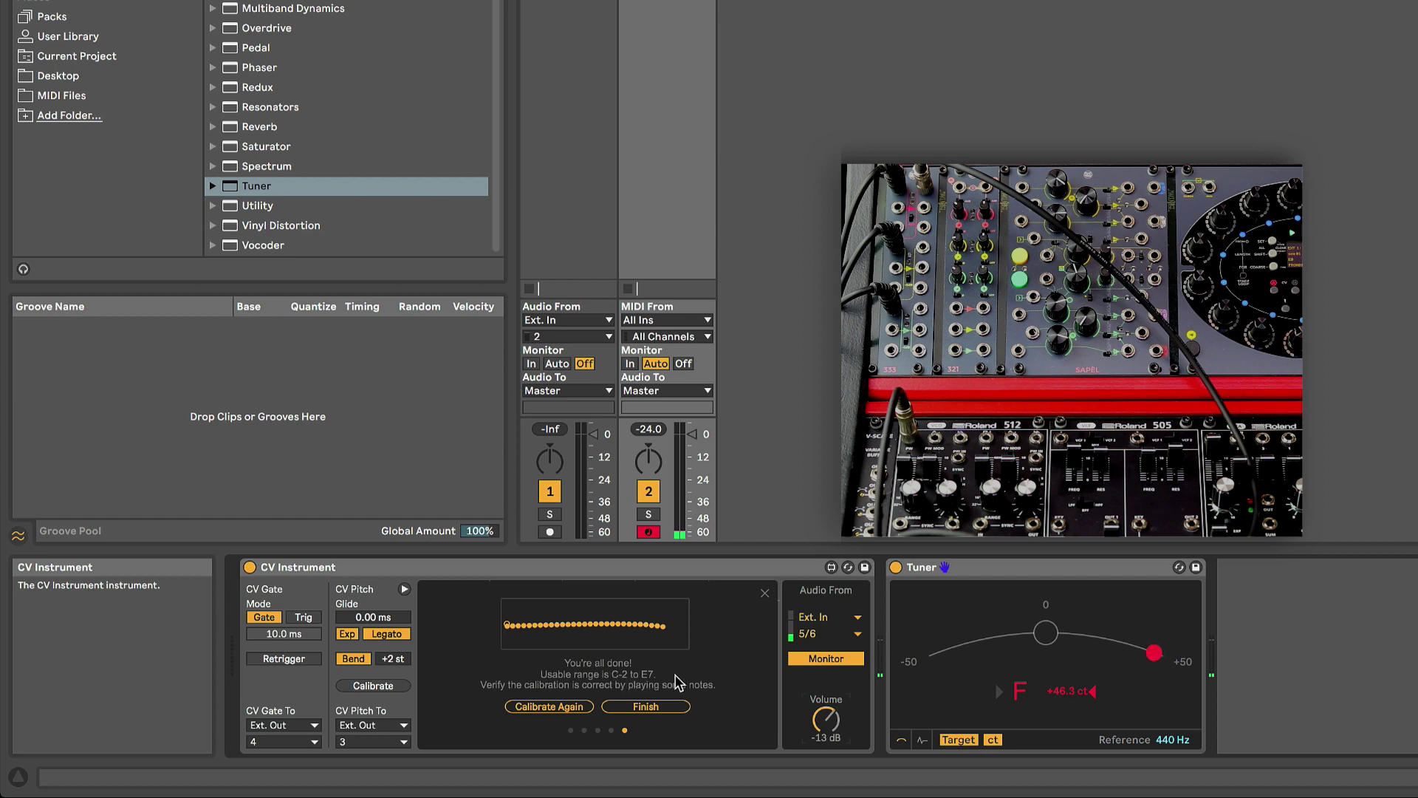
{"action": "left_click", "coordinate": [646, 707]}
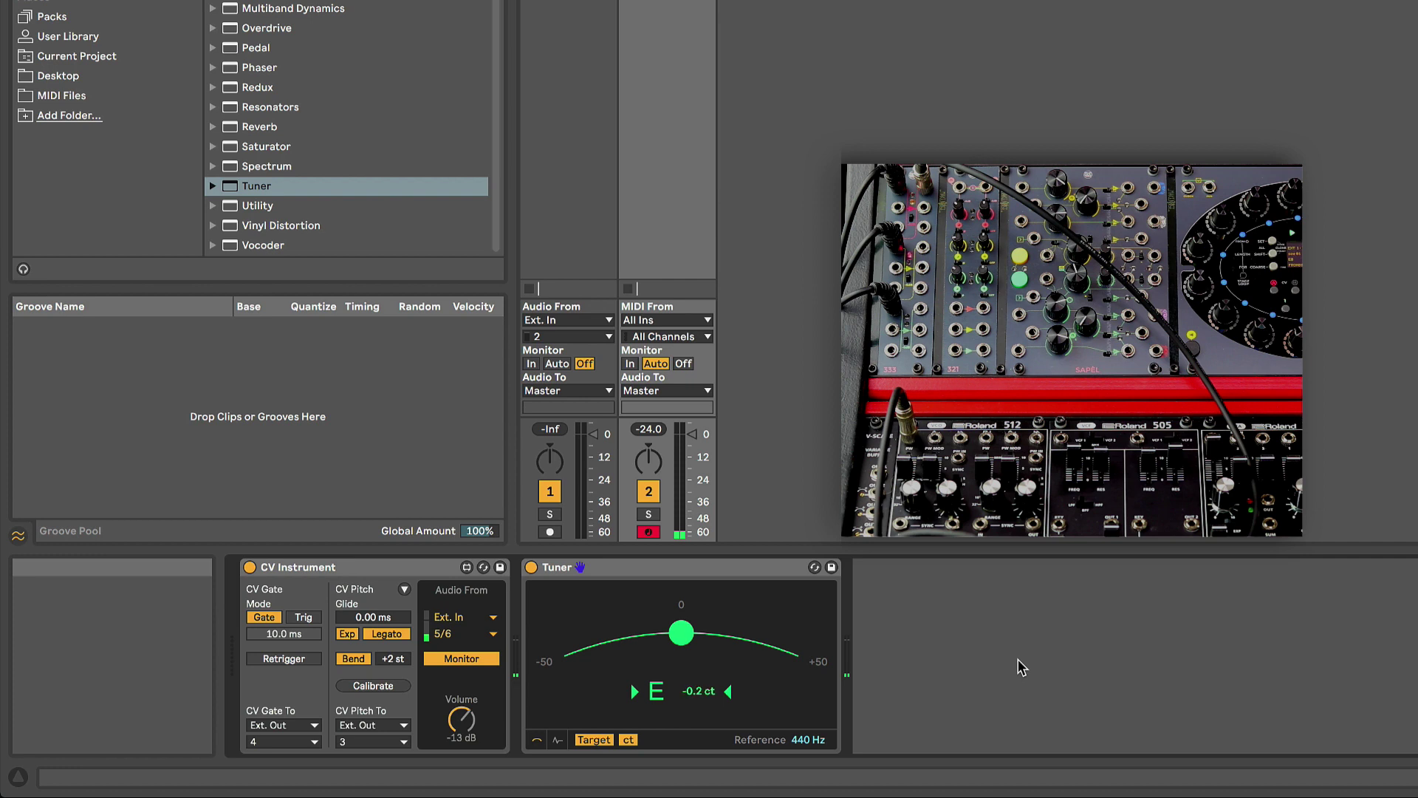
Step: Turn off the return monitoring and expand CV Instrument to view its Expression and Mapping settings
{"action": "left_click", "coordinate": [435, 658]}
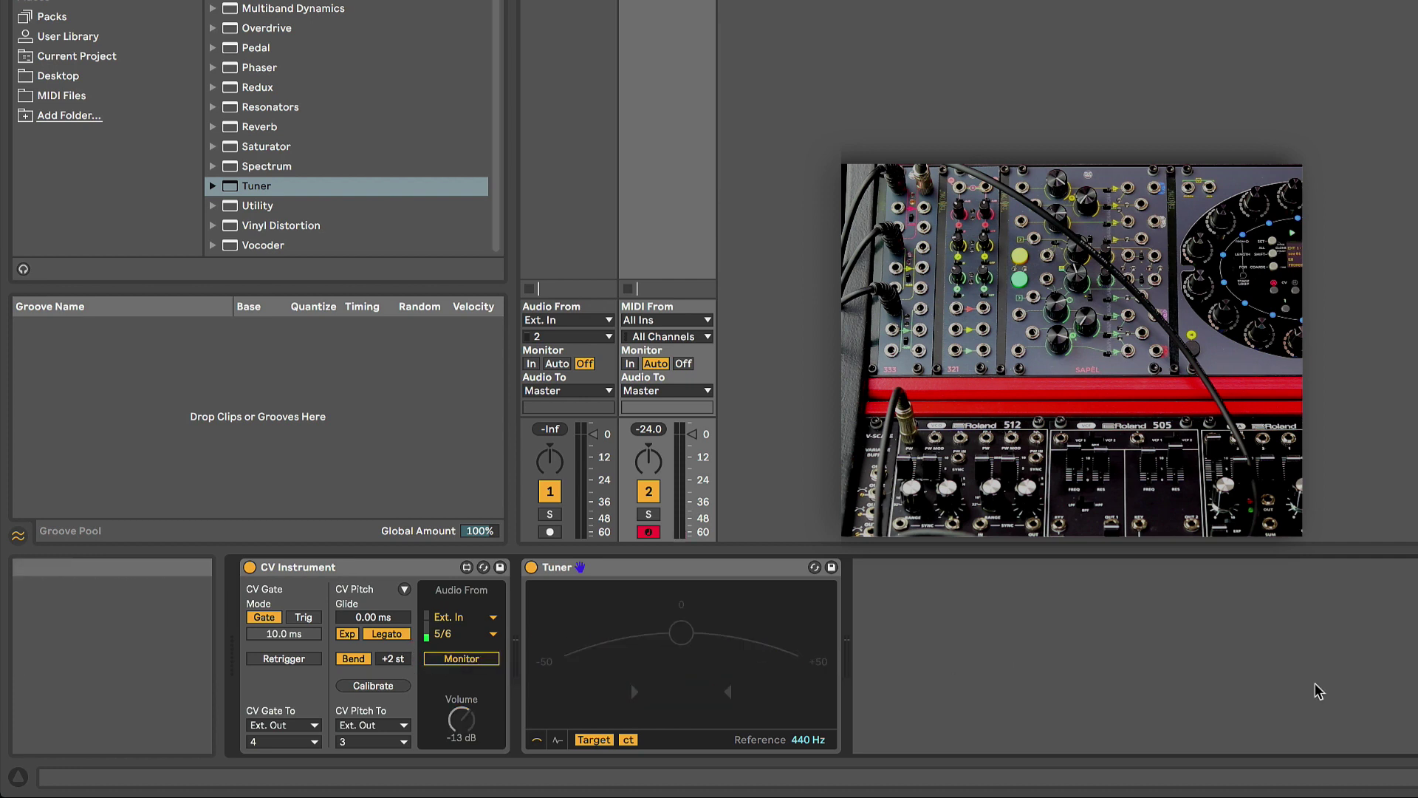
{"action": "left_click", "coordinate": [404, 589]}
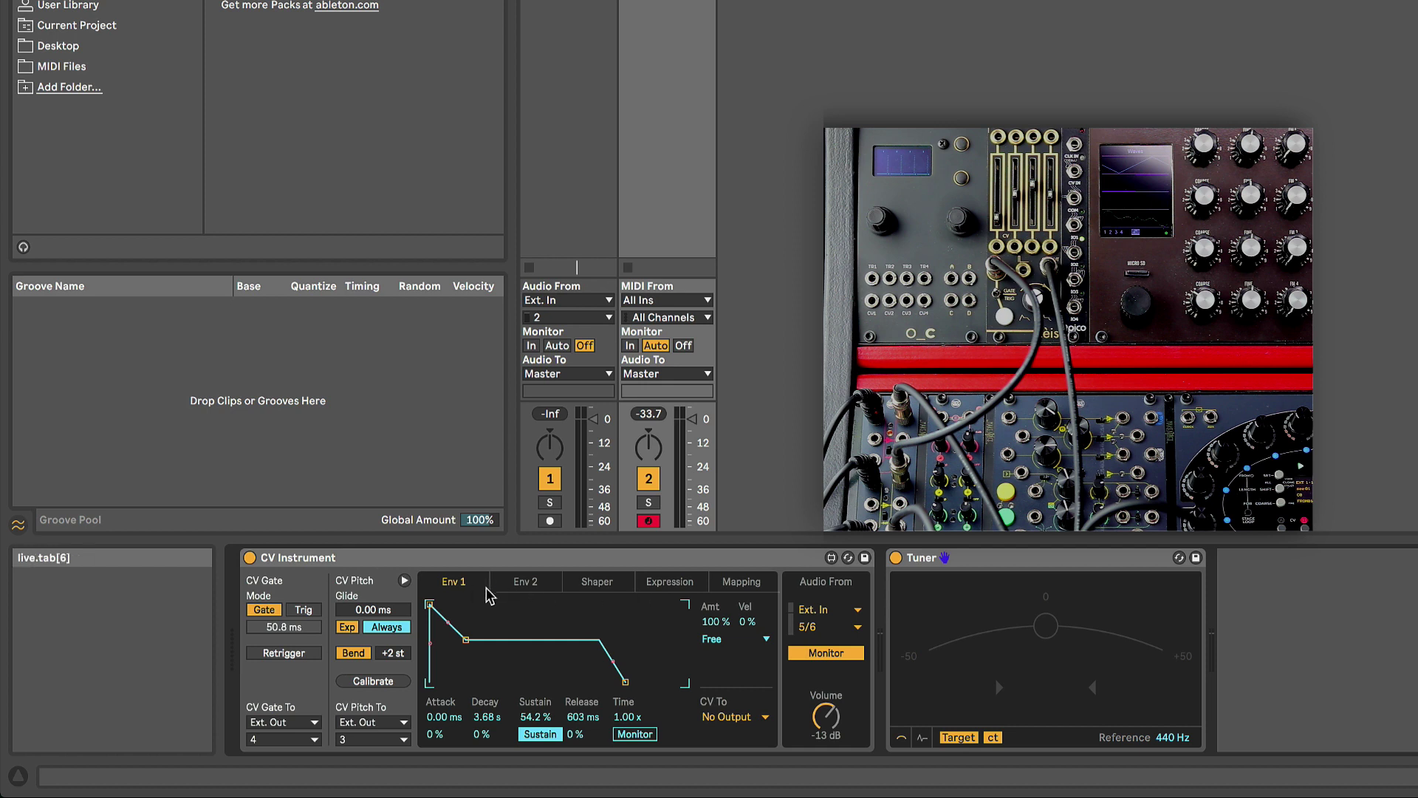
{"action": "left_click", "coordinate": [662, 585]}
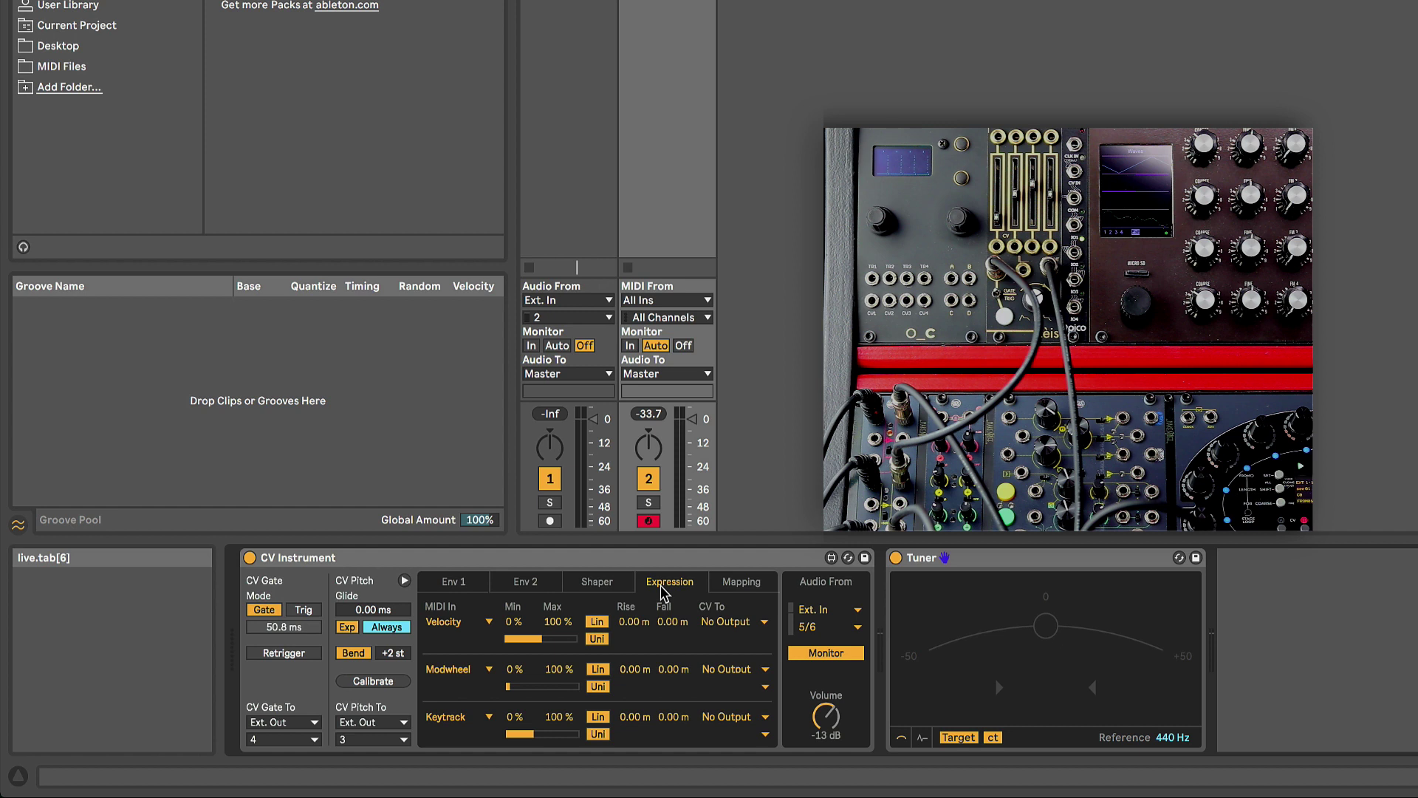
{"action": "left_click", "coordinate": [730, 587]}
Step: Route the CV output of Envelope 1 in CV Instrument to Ext. Out channel 5
{"action": "left_click", "coordinate": [456, 583]}
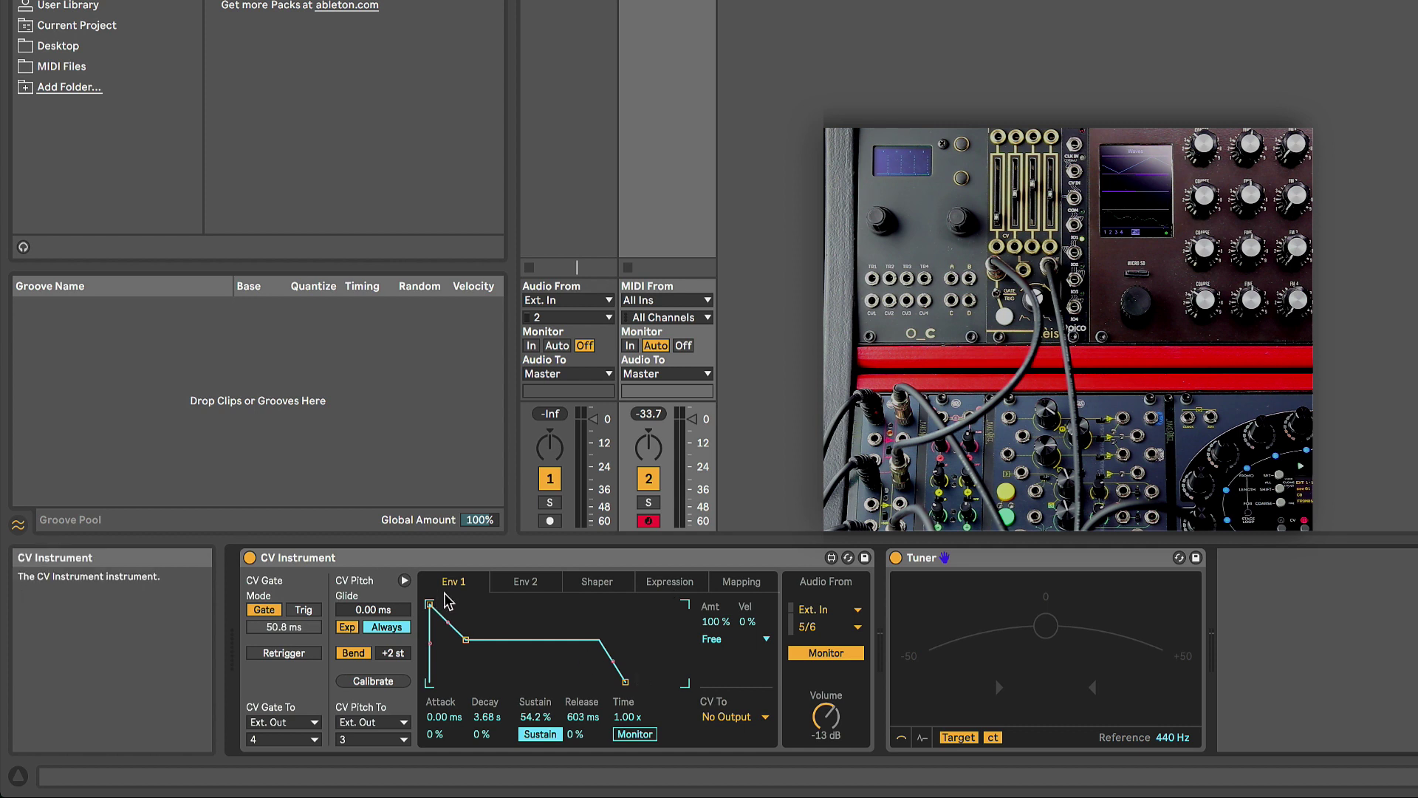
{"action": "left_click", "coordinate": [766, 718]}
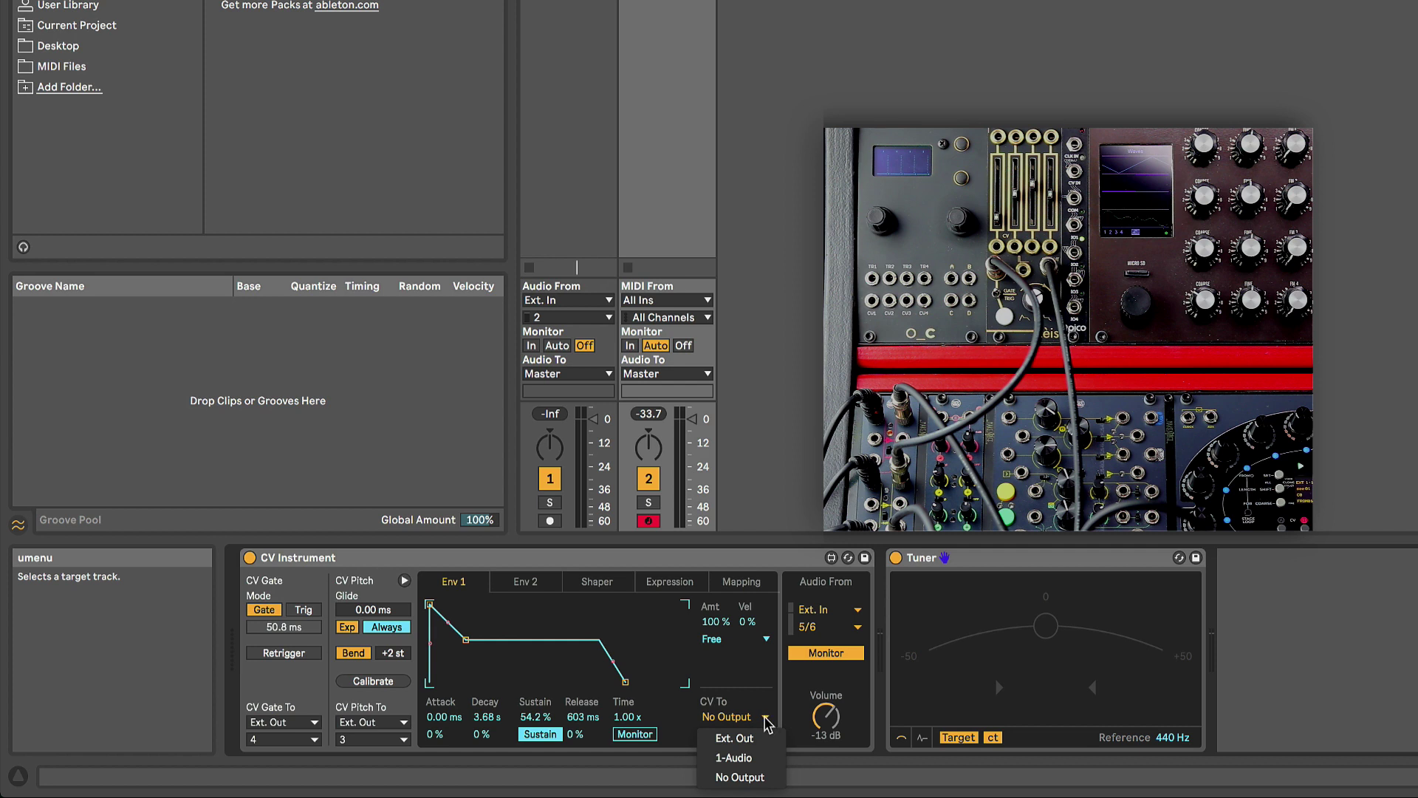
{"action": "left_click", "coordinate": [739, 738]}
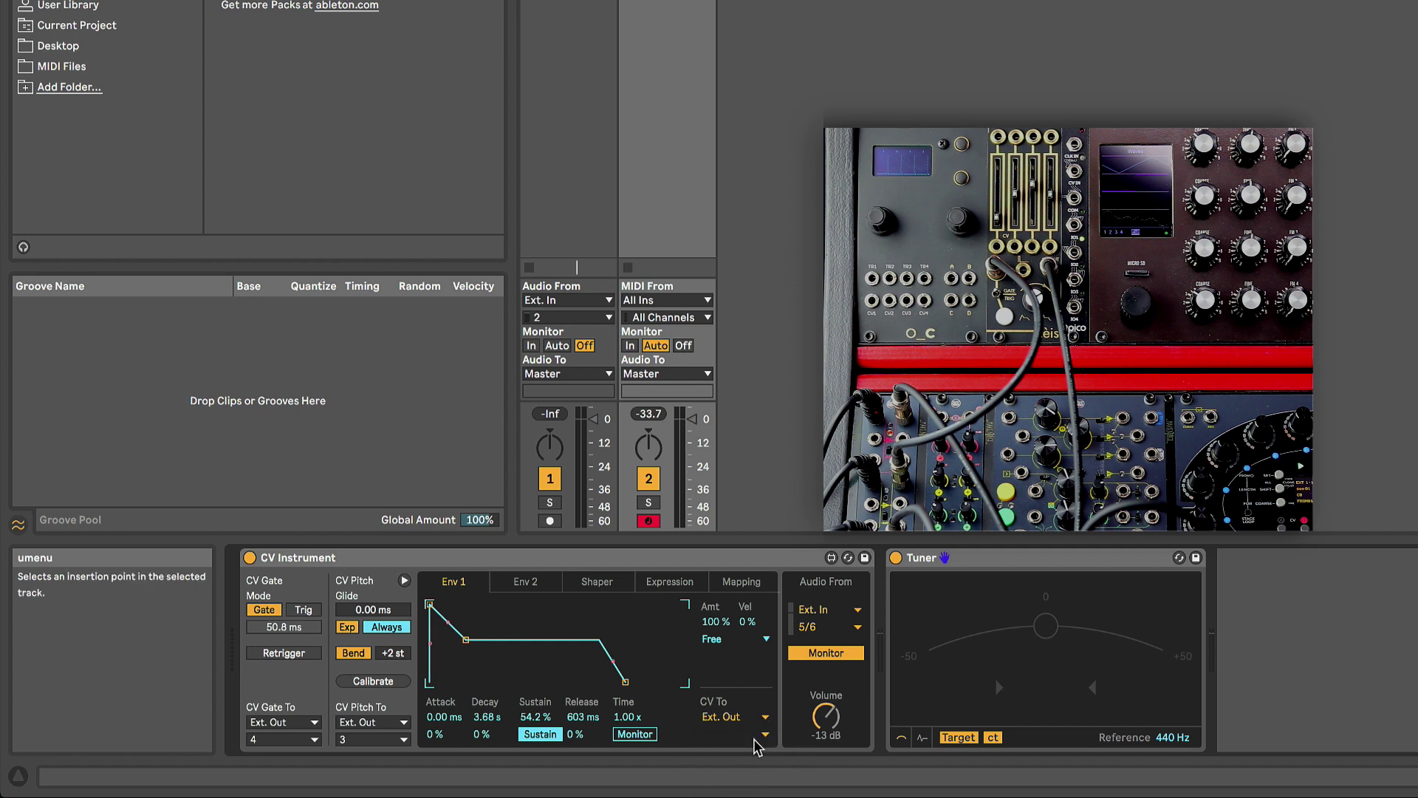
{"action": "left_click", "coordinate": [765, 734]}
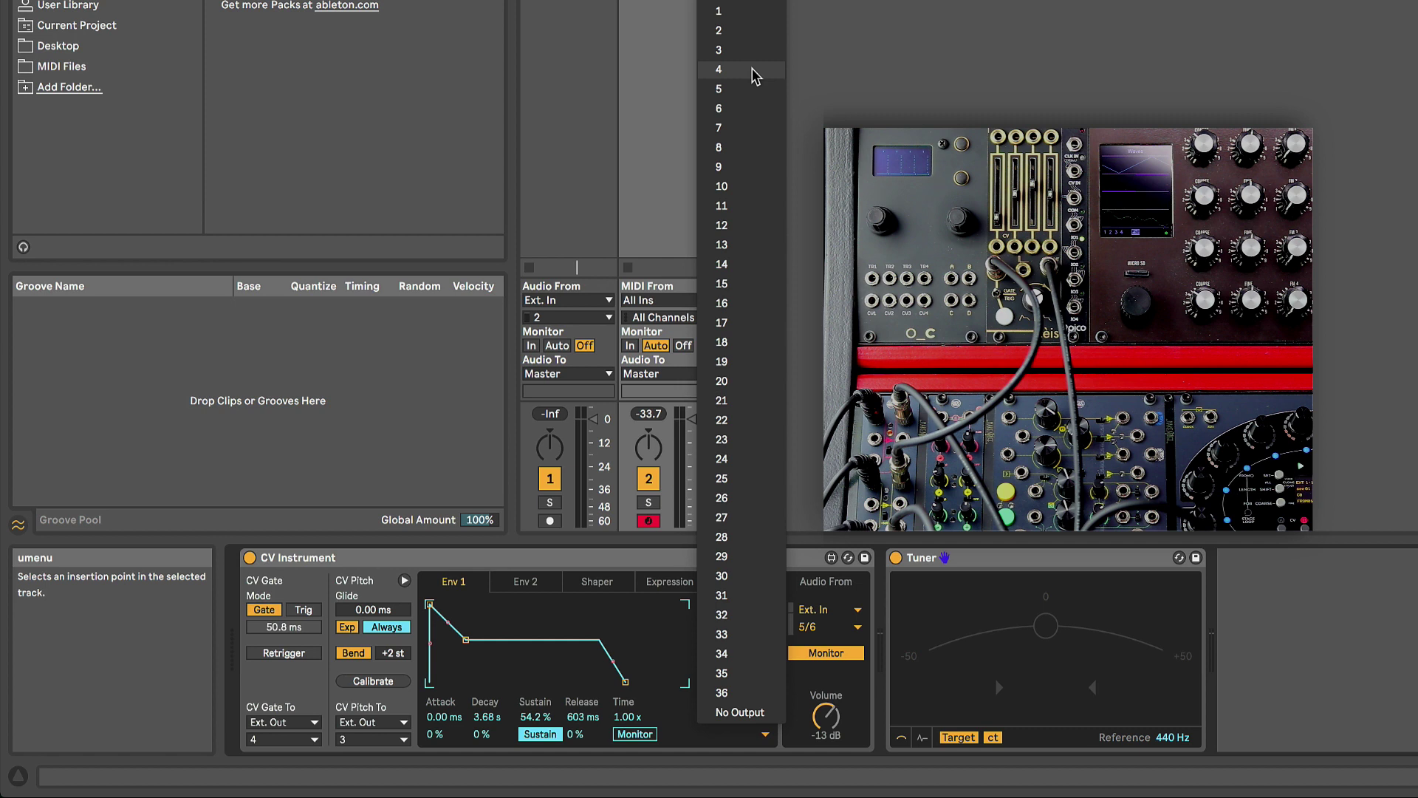
{"action": "left_click", "coordinate": [750, 87]}
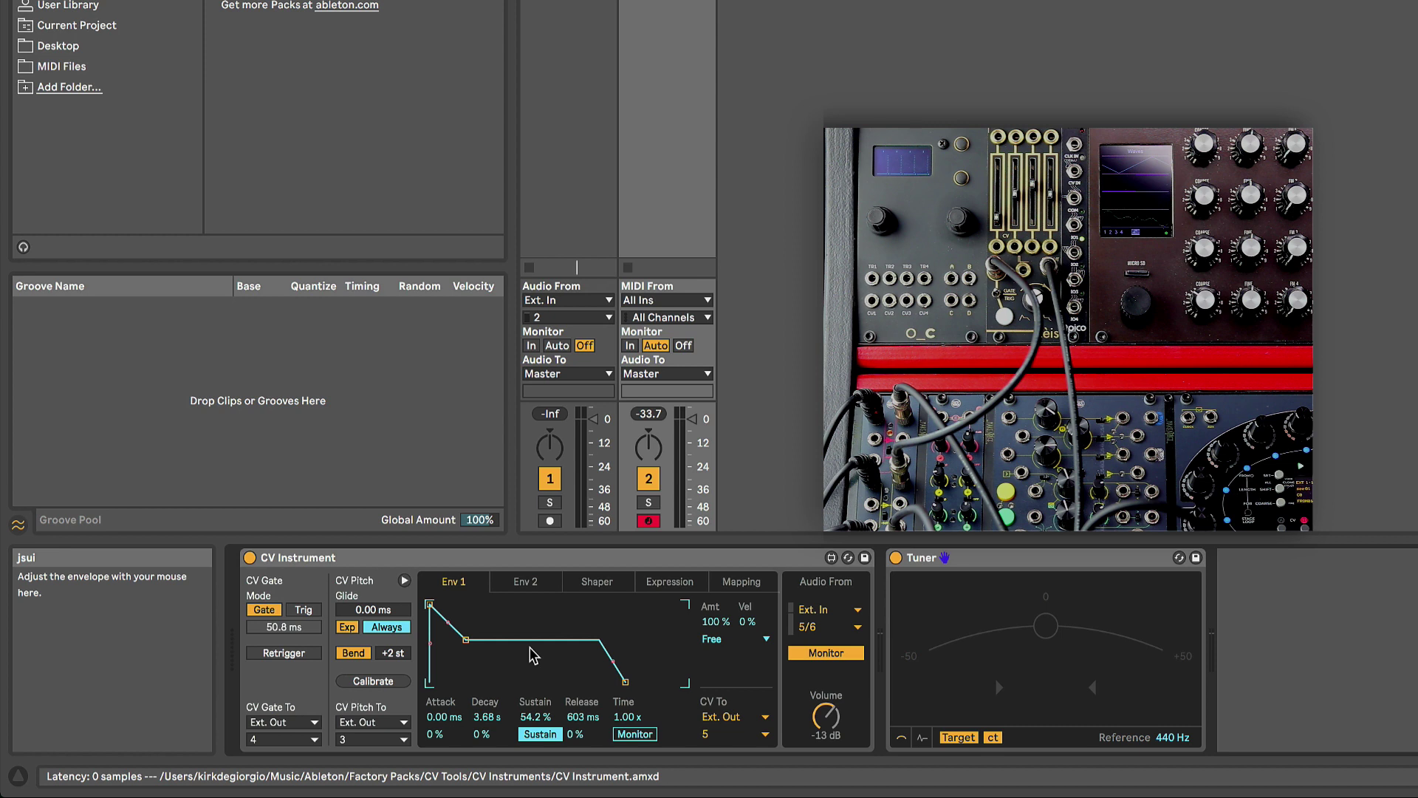
Step: Reshape Envelope 1 to 5.47 s attack, 20.0 s decay, 29.2 % sustain and 1.00 ms release, and set its CV output to No Output
{"action": "left_click_drag", "start_coordinate": [429, 604], "coordinate": [488, 609]}
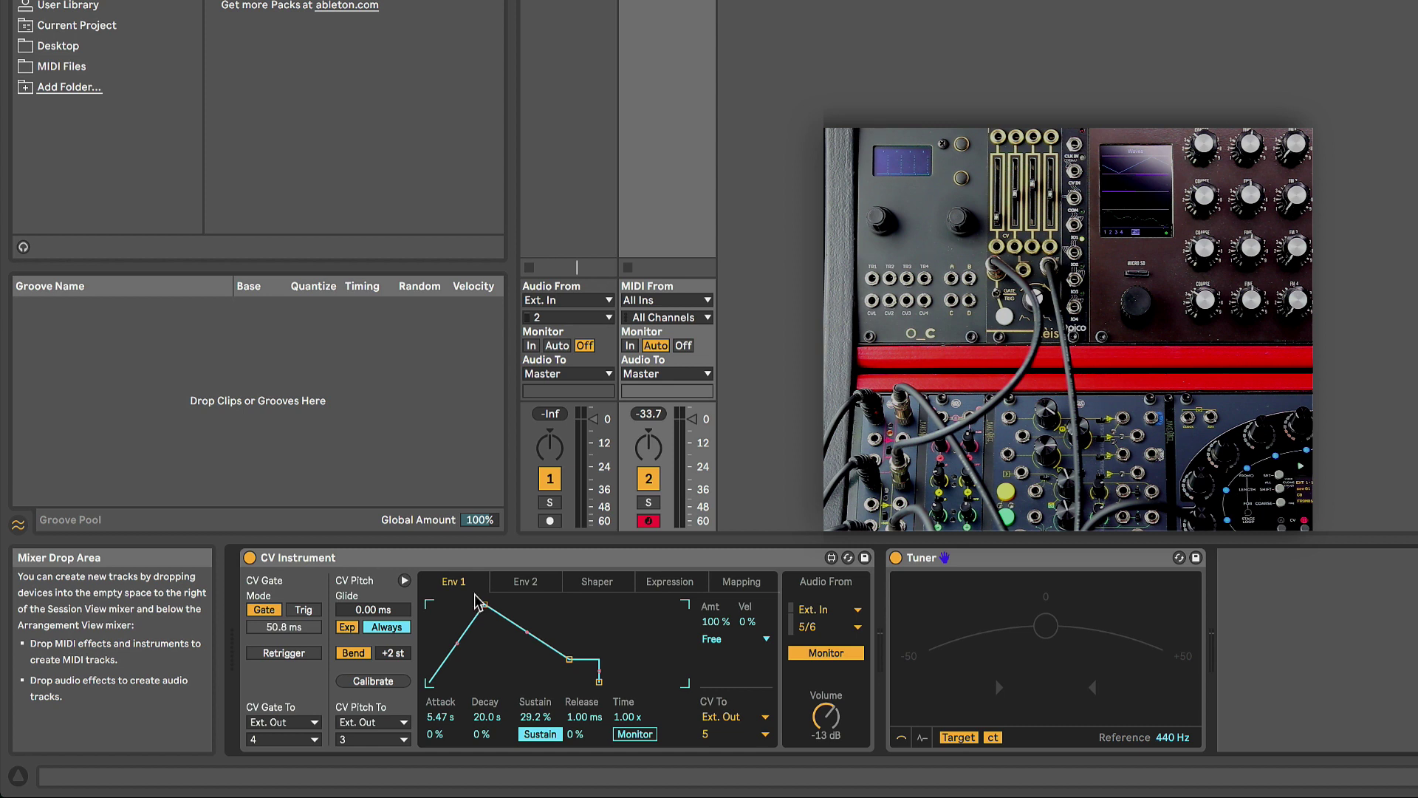
{"action": "left_click", "coordinate": [503, 583]}
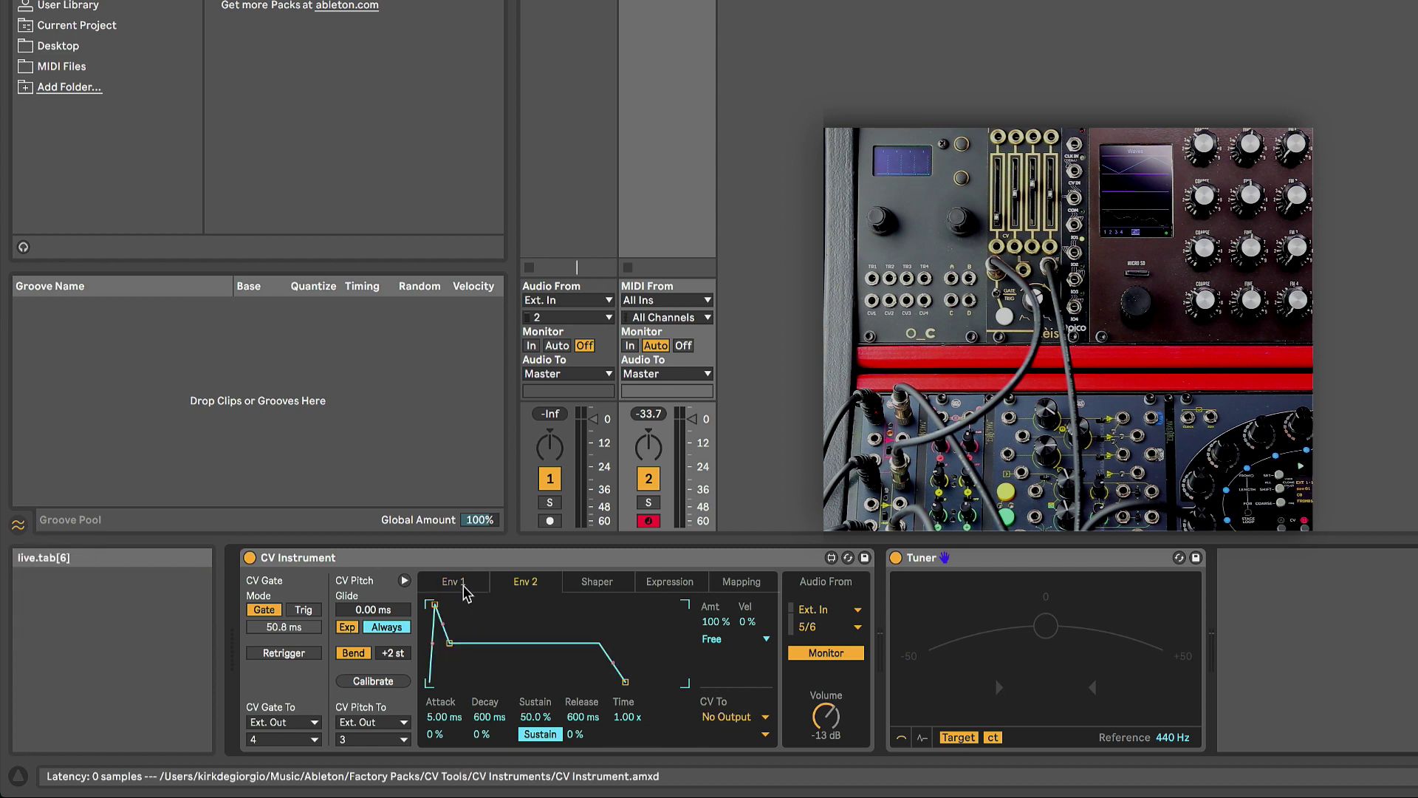
{"action": "left_click", "coordinate": [455, 582]}
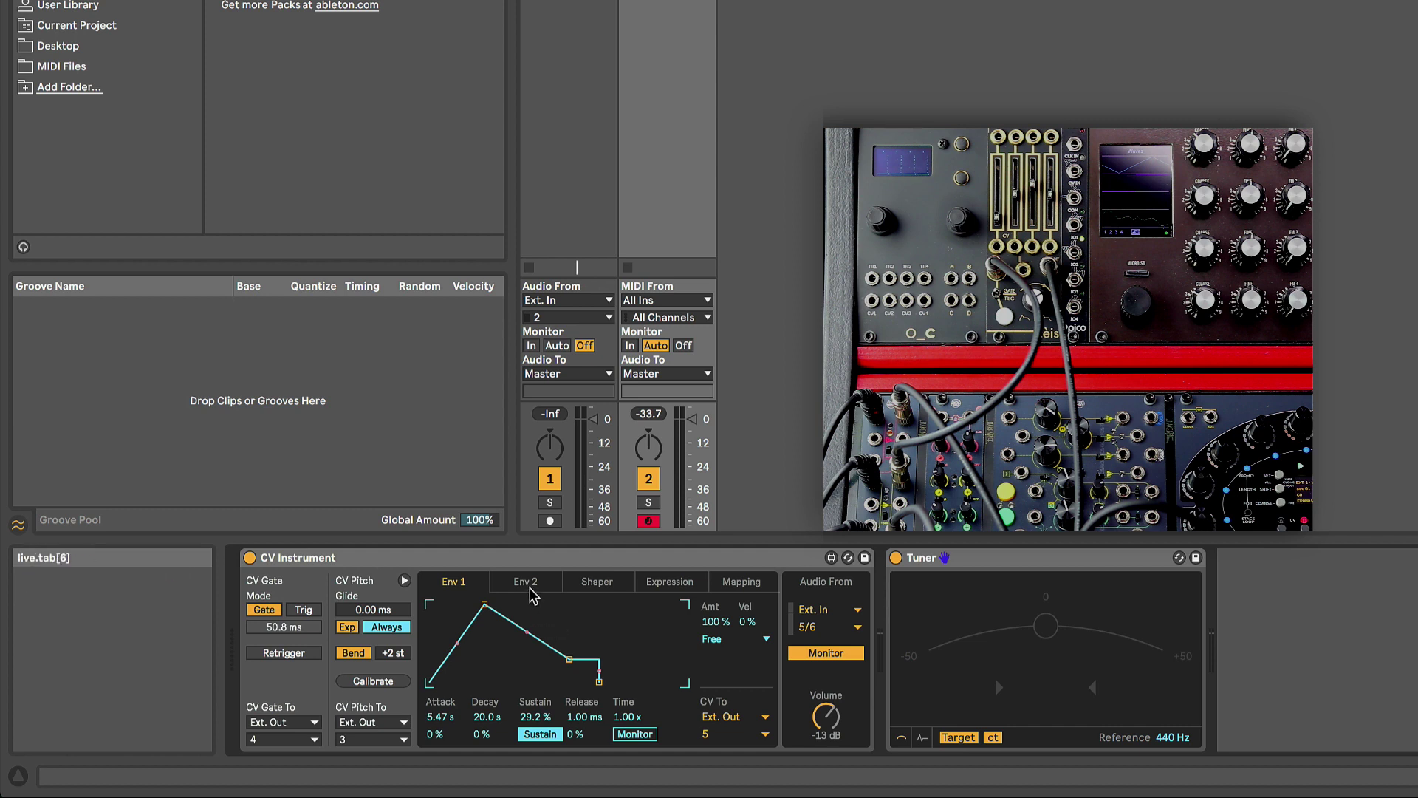
{"action": "left_click", "coordinate": [766, 720]}
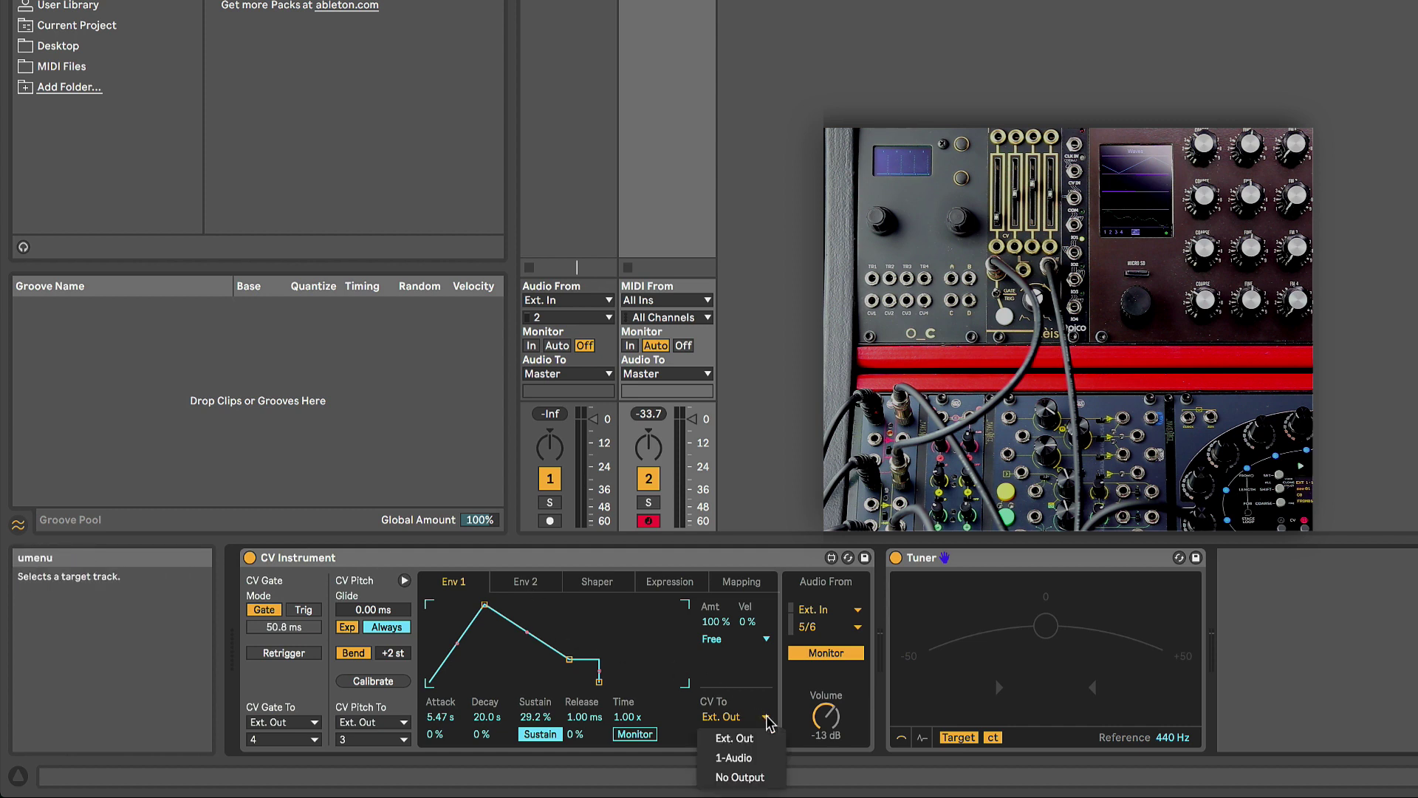
{"action": "left_click", "coordinate": [744, 778]}
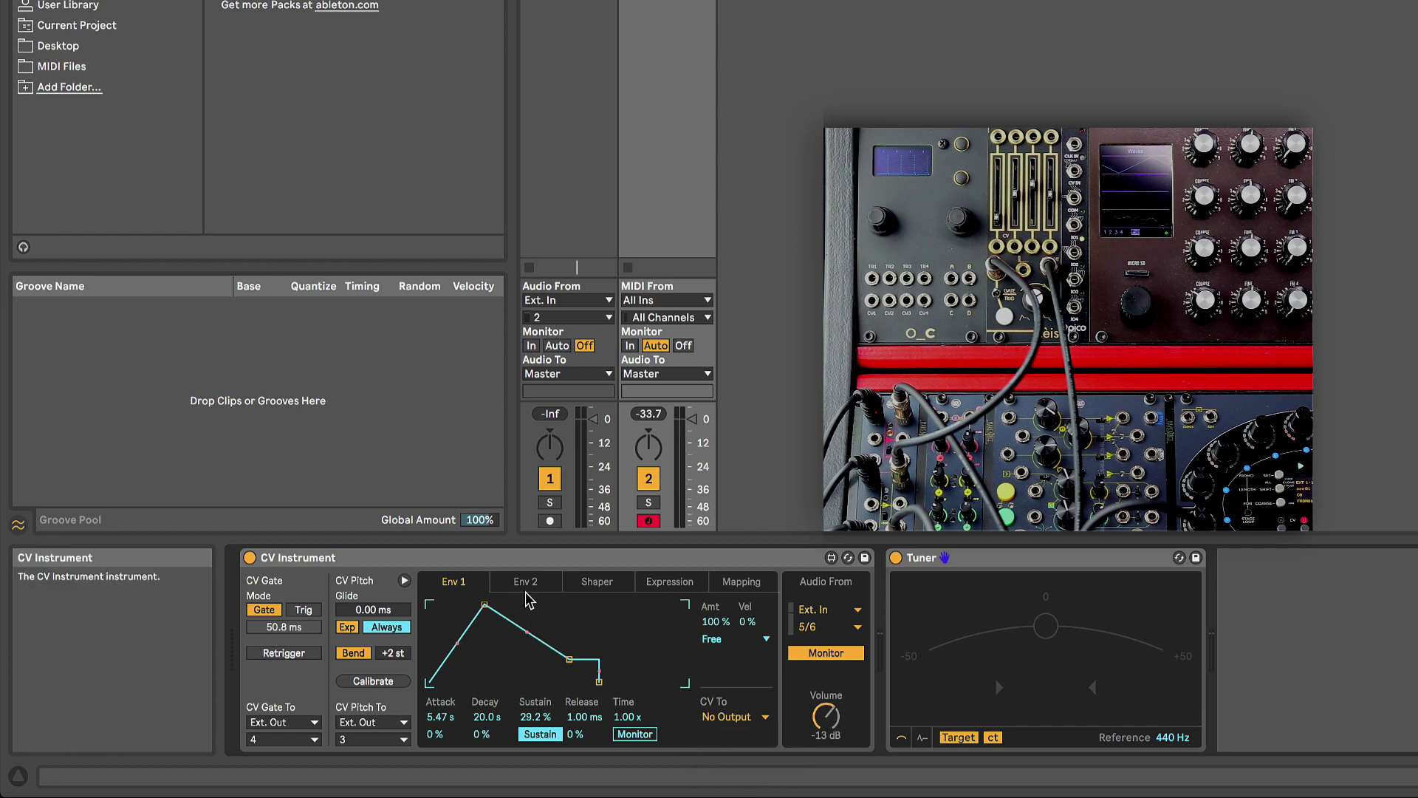
Step: Route the CV output of the Shaper modulator to Ext. Out channel 5
{"action": "left_click", "coordinate": [612, 588]}
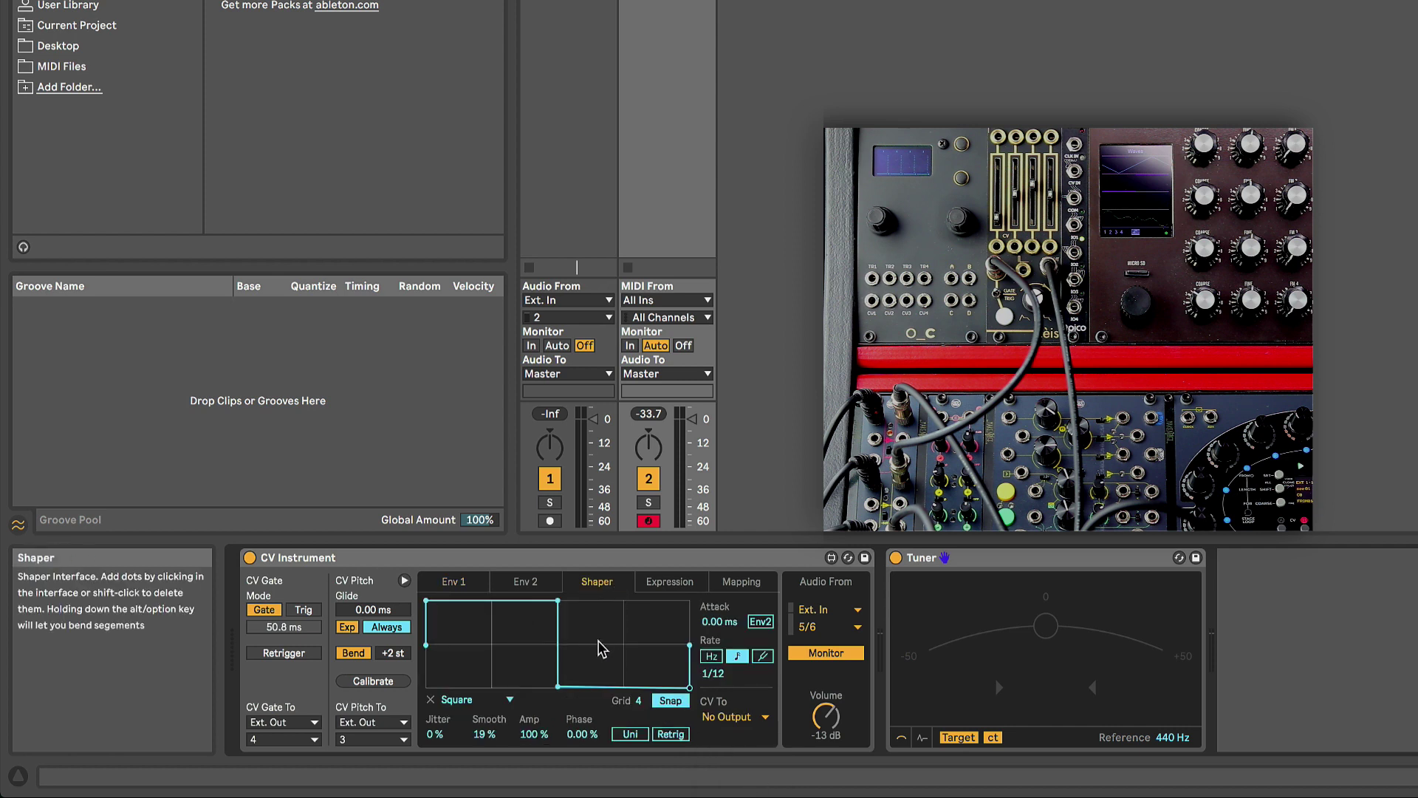
{"action": "left_click", "coordinate": [735, 717]}
{"action": "left_click", "coordinate": [746, 738]}
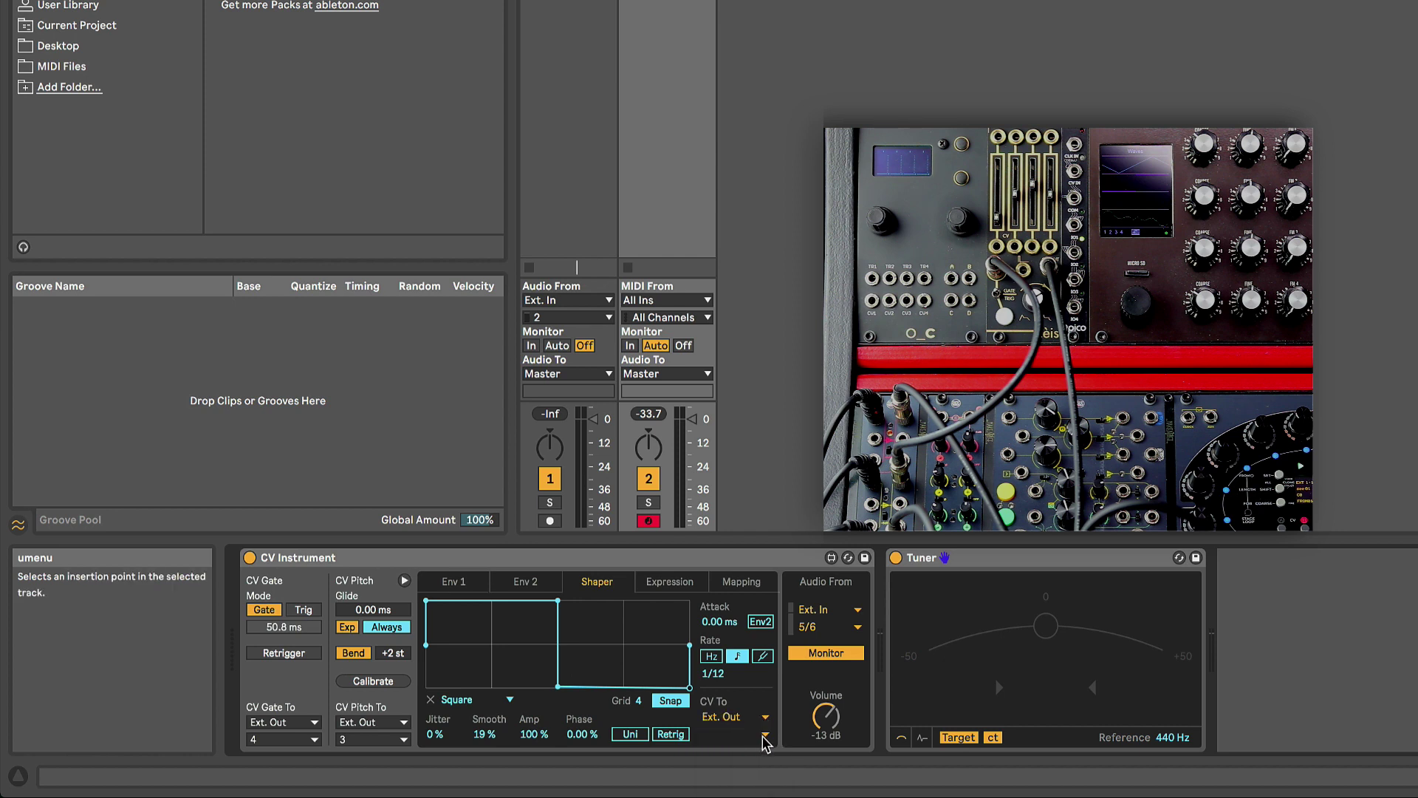
{"action": "left_click", "coordinate": [764, 735]}
{"action": "left_click", "coordinate": [752, 118]}
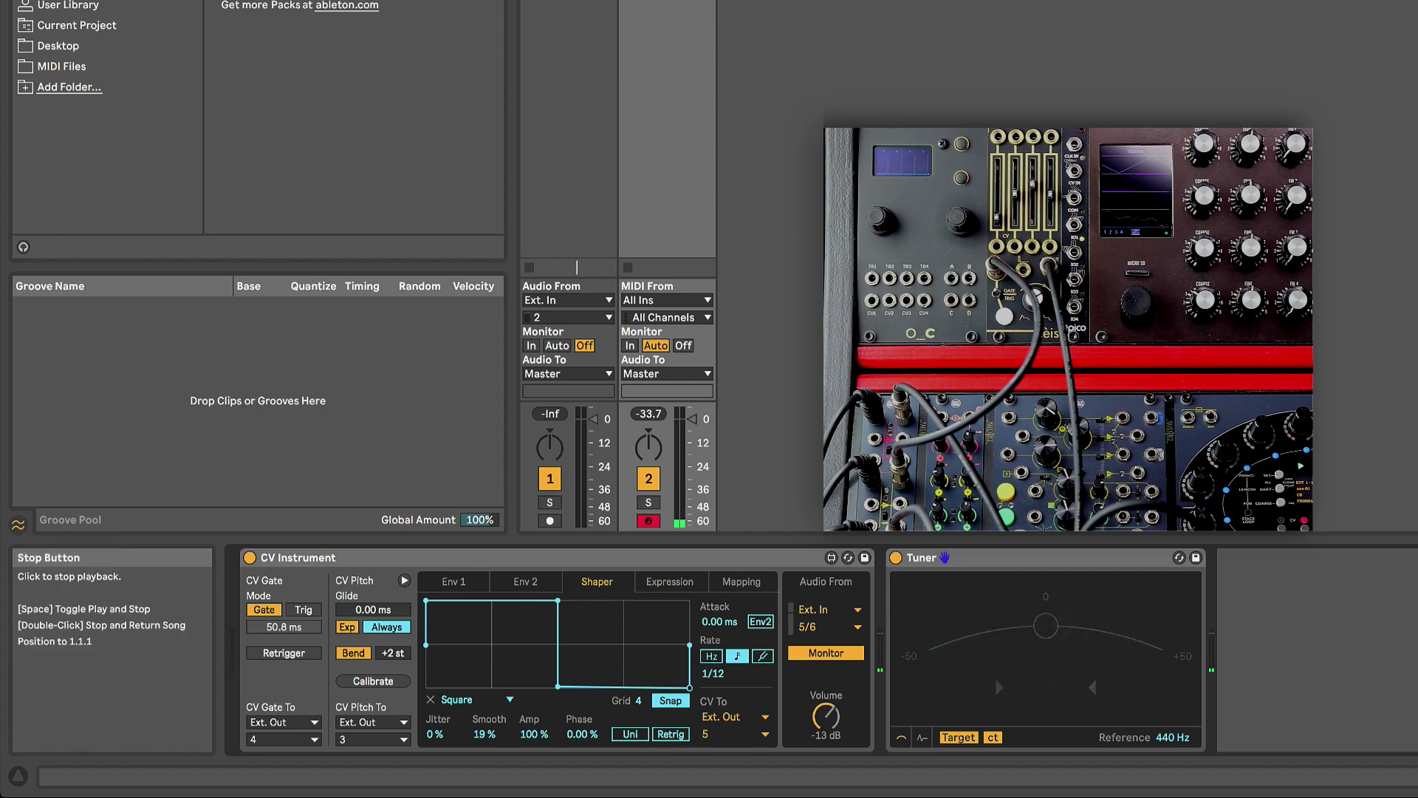
Step: Switch the Shaper rate to Hz mode and raise it to 25.0 Hz, also trying the FM rate mode
{"action": "left_click", "coordinate": [711, 655]}
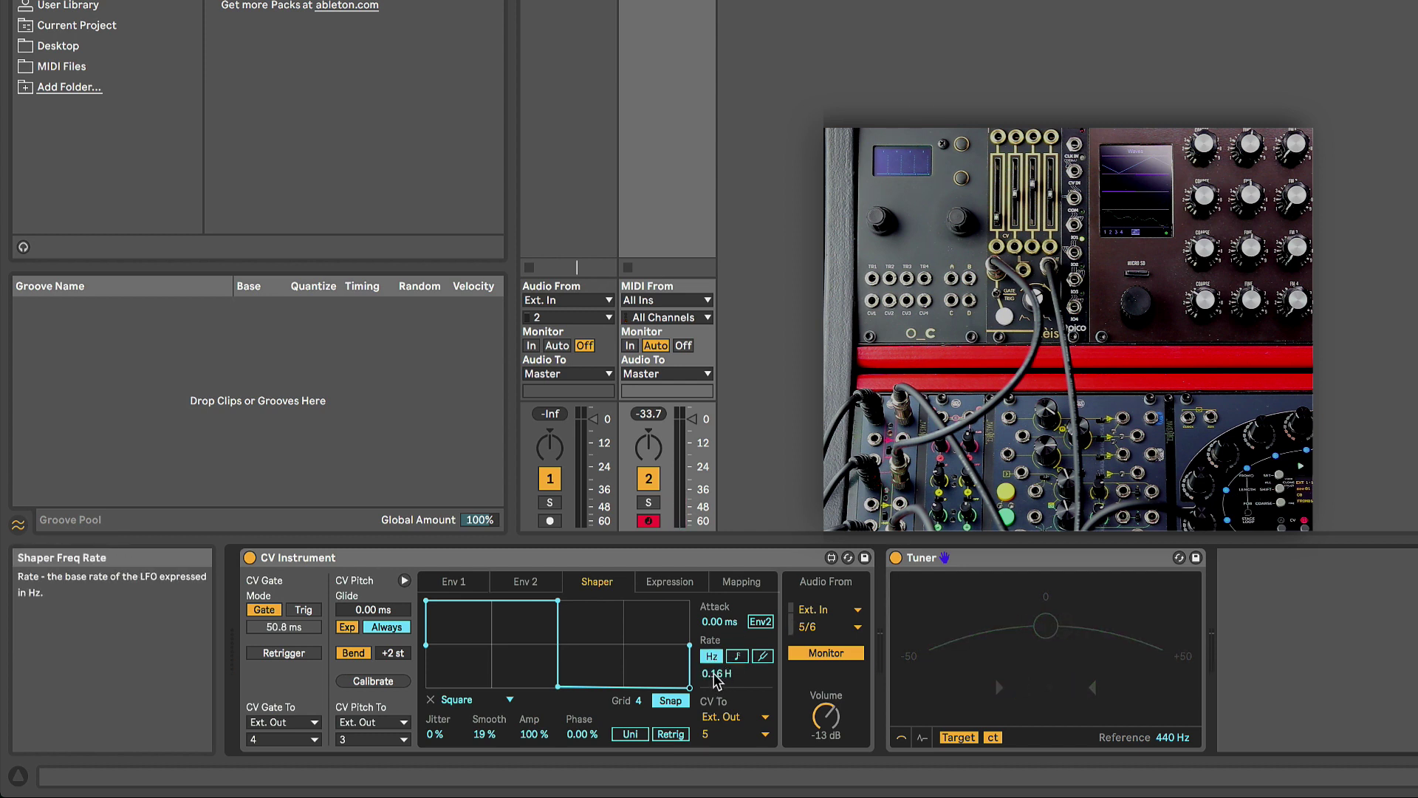
{"action": "mouse_move", "coordinate": [713, 673]}
{"action": "left_mouse_down"}
{"action": "mouse_move", "coordinate": [713, 600]}
{"action": "mouse_move", "coordinate": [713, 670]}
{"action": "mouse_move", "coordinate": [712, 649]}
{"action": "left_mouse_up"}
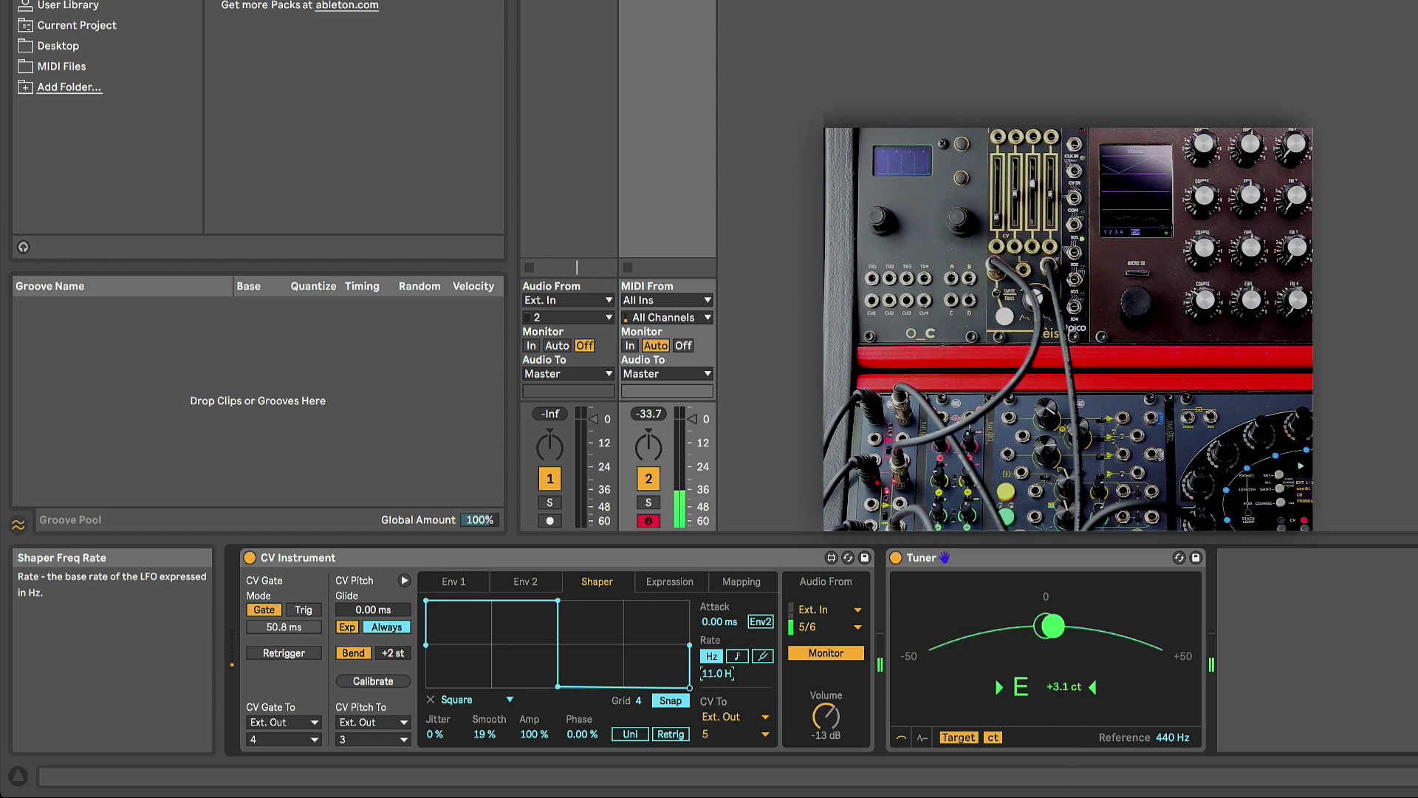
{"action": "left_click", "coordinate": [762, 655]}
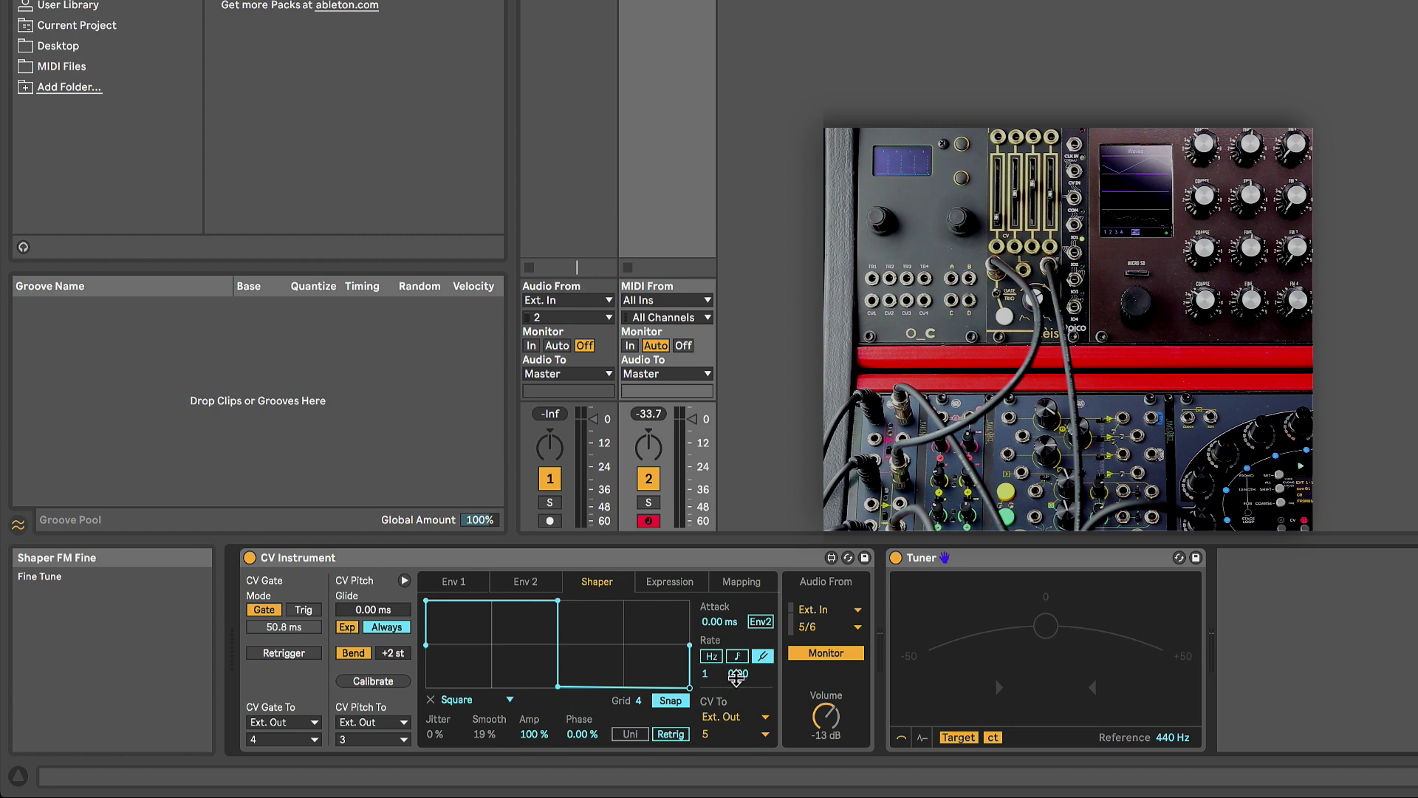
{"action": "left_click", "coordinate": [711, 655]}
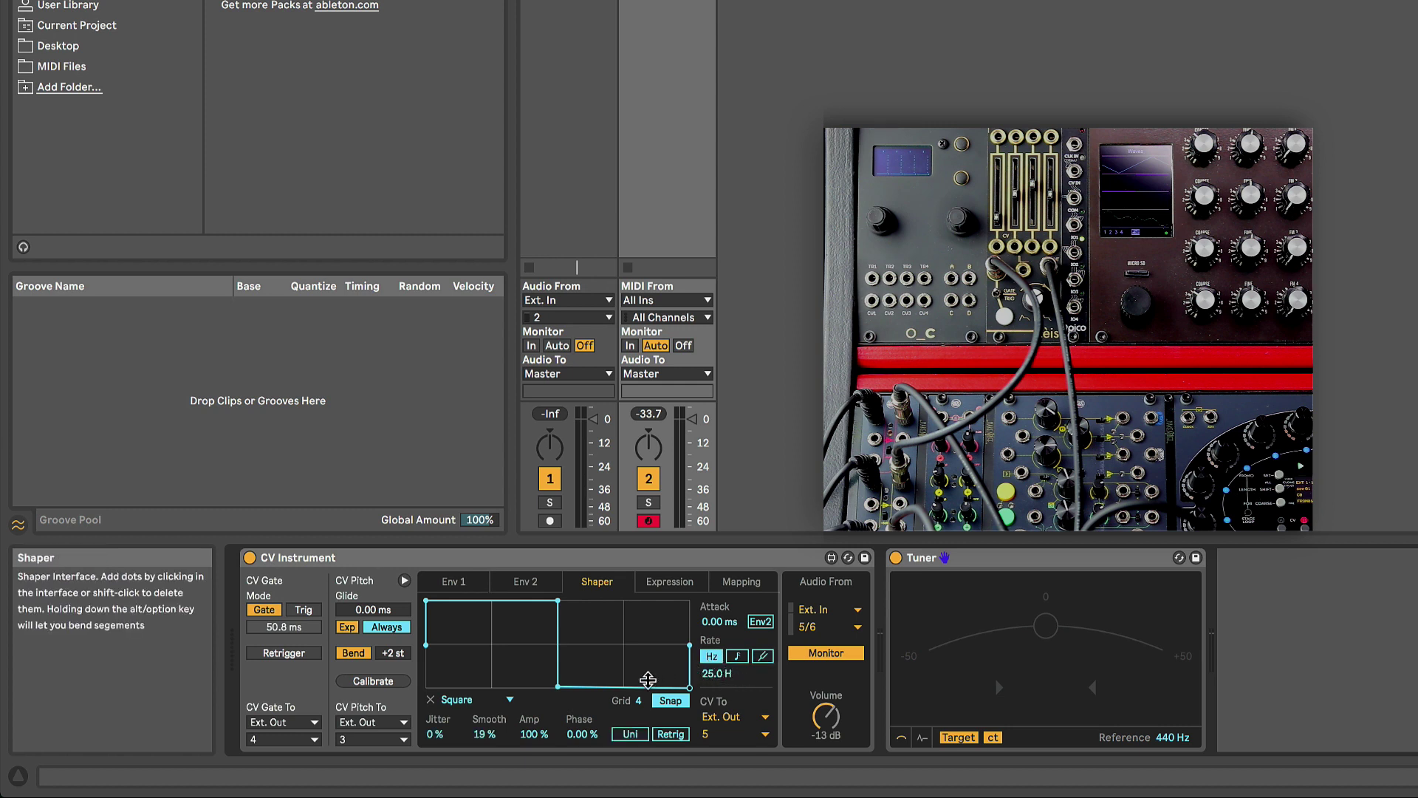
Step: Choose the Mess shape for the Shaper after trying Sine, and lower its rate to 1.68 Hz
{"action": "left_click", "coordinate": [508, 700]}
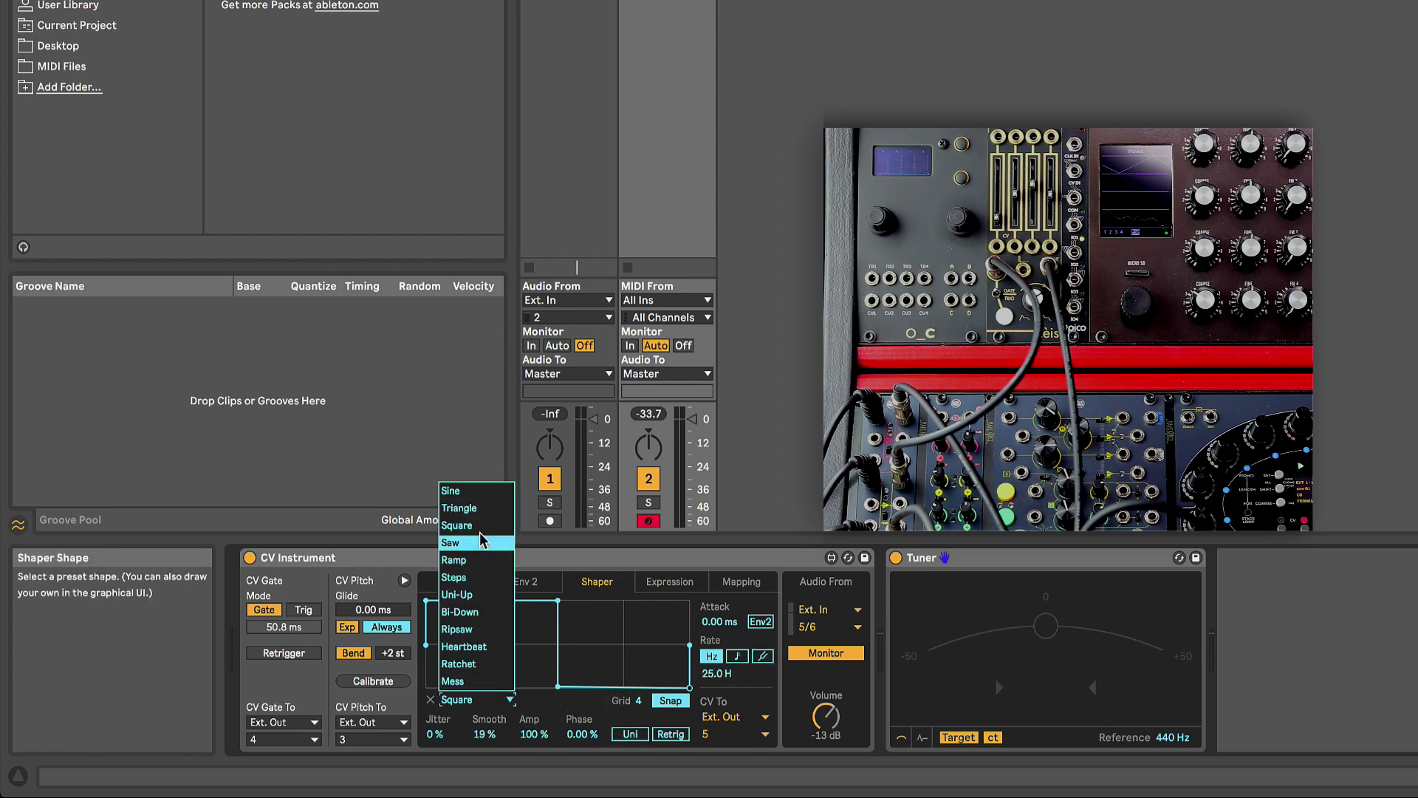
{"action": "left_click", "coordinate": [478, 492]}
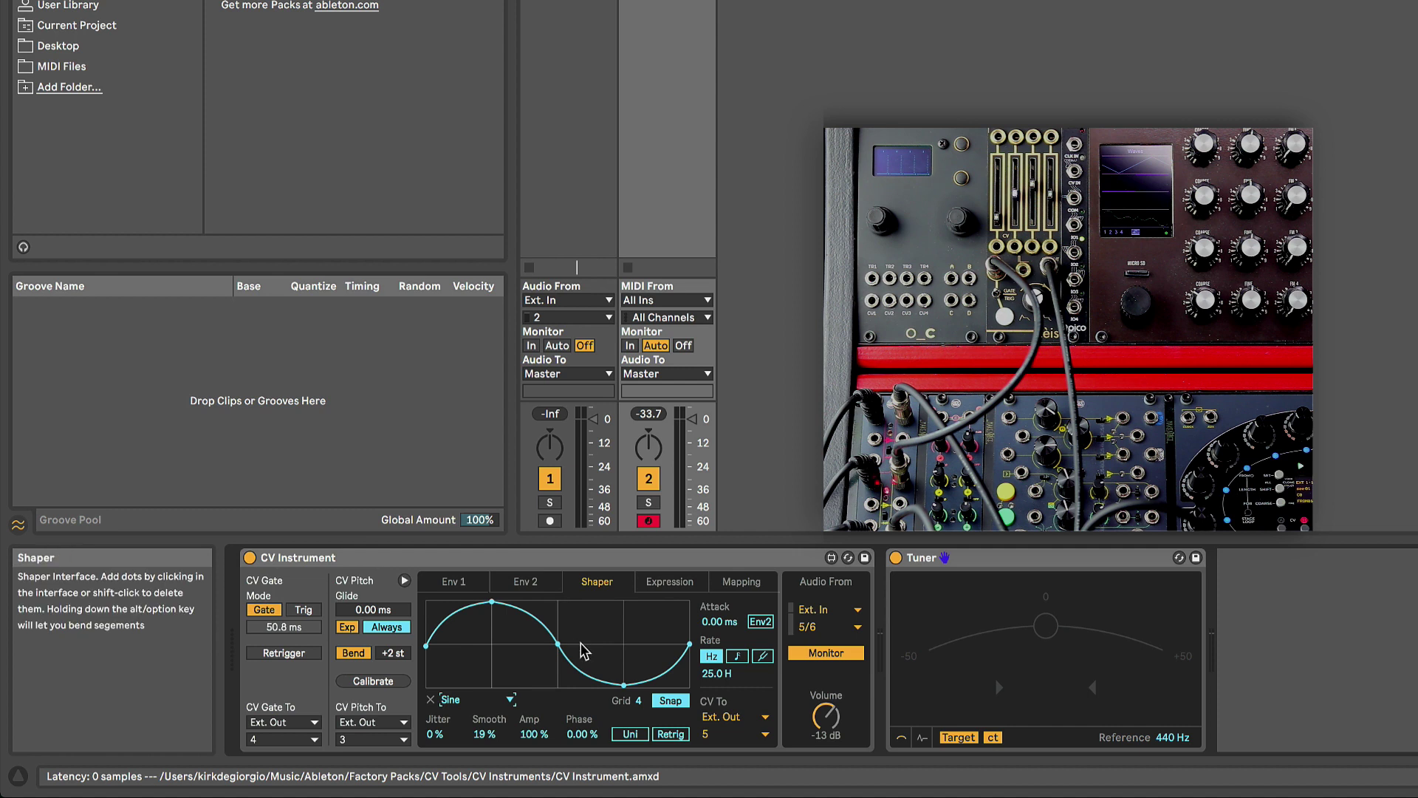
{"action": "left_click", "coordinate": [509, 698]}
{"action": "left_click", "coordinate": [488, 681]}
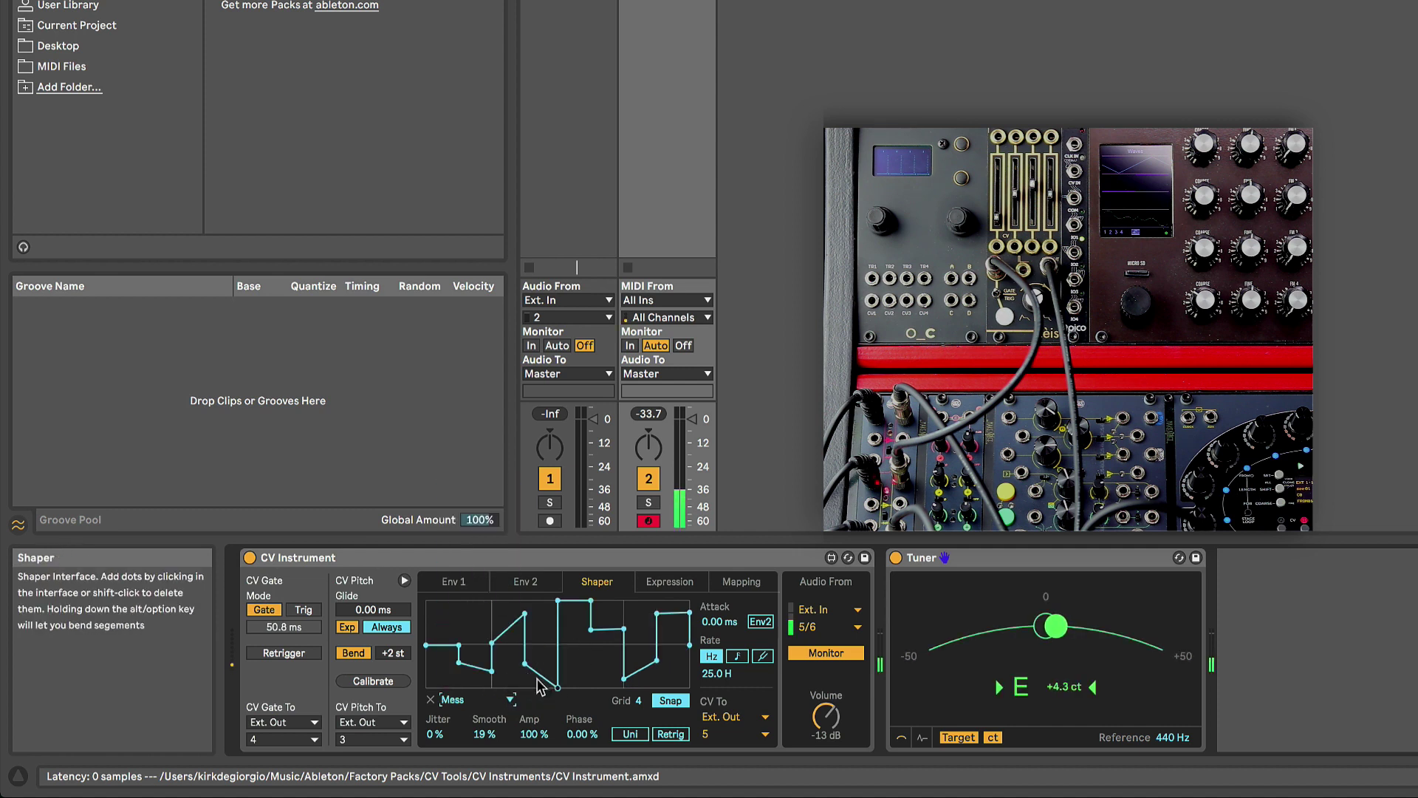
{"action": "left_click_drag", "start_coordinate": [715, 673], "coordinate": [715, 720]}
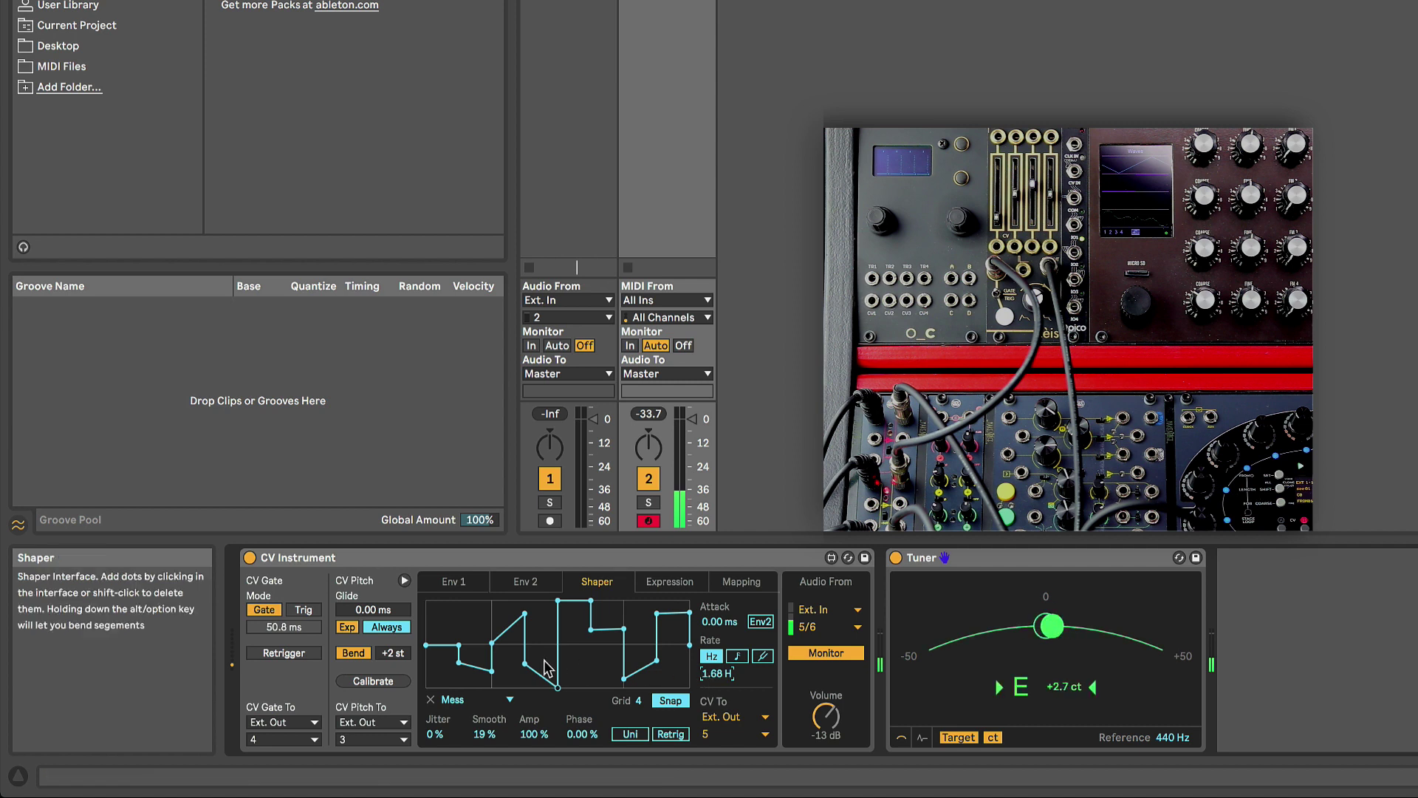
Step: Reposition the points in the first half of the Shaper waveform and set Smooth to 0 %, keeping Amp at 100 %
{"action": "mouse_move", "coordinate": [462, 652]}
{"action": "left_mouse_down"}
{"action": "mouse_move", "coordinate": [464, 683]}
{"action": "mouse_move", "coordinate": [532, 628]}
{"action": "mouse_move", "coordinate": [550, 661]}
{"action": "mouse_move", "coordinate": [539, 676]}
{"action": "mouse_move", "coordinate": [575, 627]}
{"action": "mouse_move", "coordinate": [563, 691]}
{"action": "mouse_move", "coordinate": [602, 650]}
{"action": "left_mouse_up"}
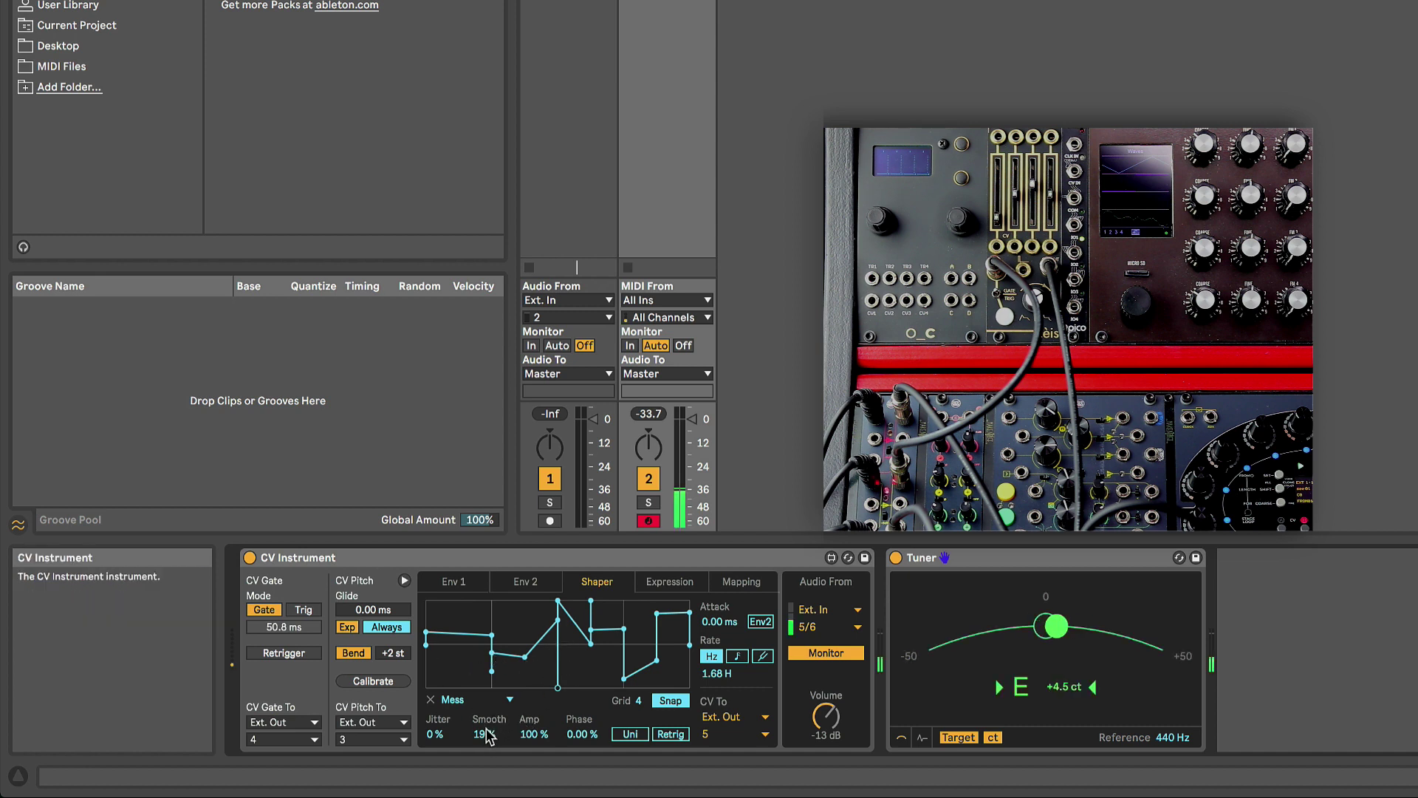
{"action": "left_click_drag", "start_coordinate": [484, 734], "coordinate": [484, 760]}
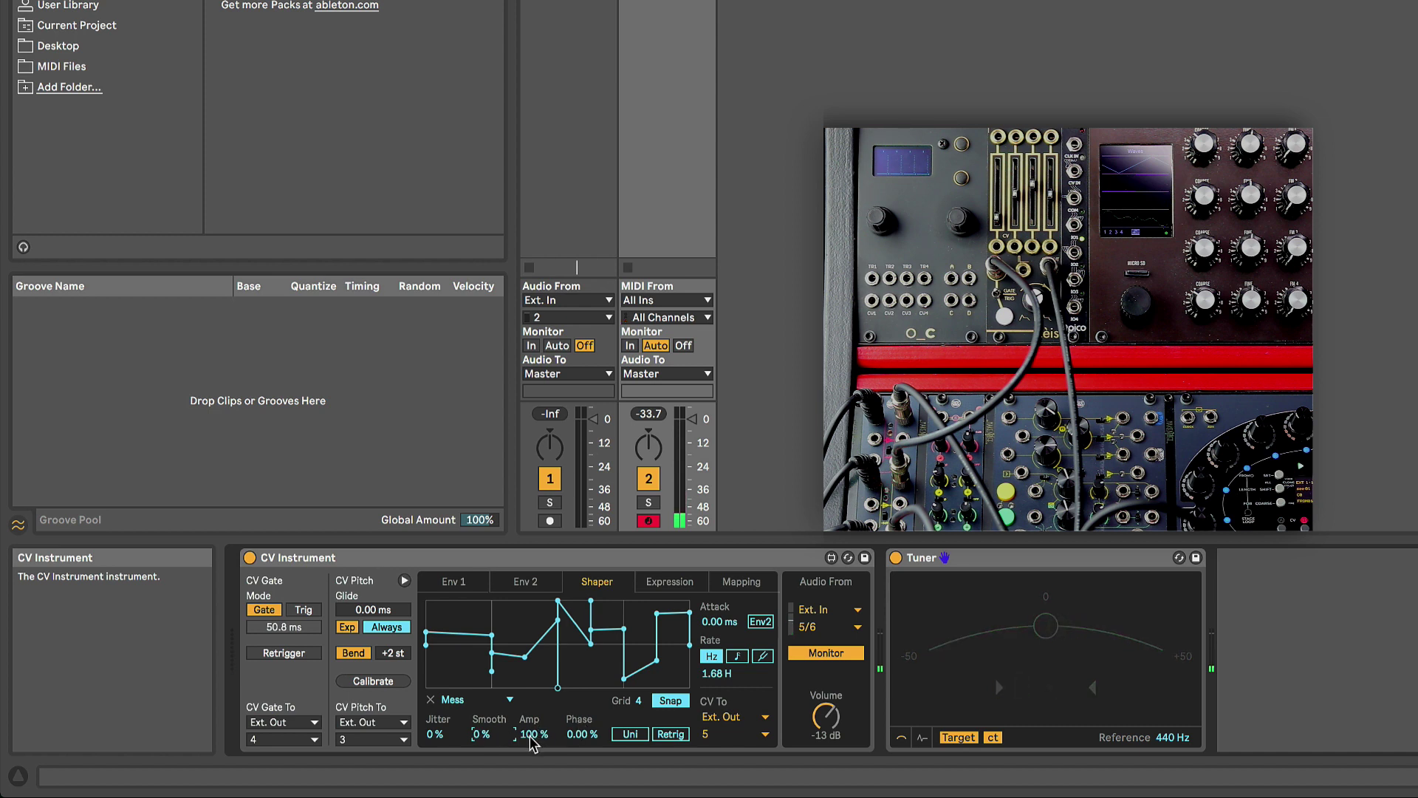
{"action": "mouse_move", "coordinate": [532, 742]}
{"action": "left_mouse_down"}
{"action": "mouse_move", "coordinate": [532, 778]}
{"action": "mouse_move", "coordinate": [531, 743]}
{"action": "left_mouse_up"}
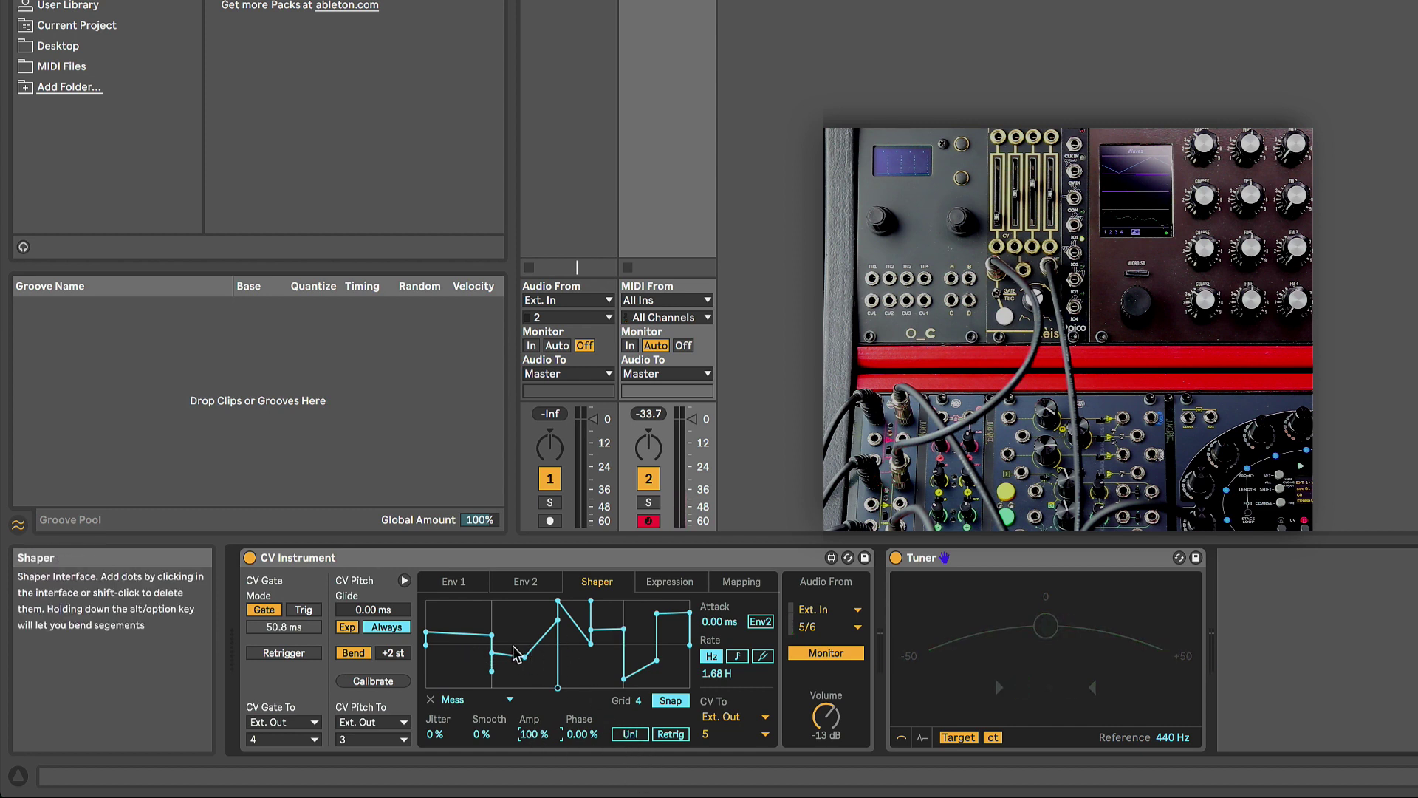
Step: Try the Shaper's unipolar mode and turn it off again, and set the Shaper's CV output to No Output
{"action": "left_click", "coordinate": [630, 733]}
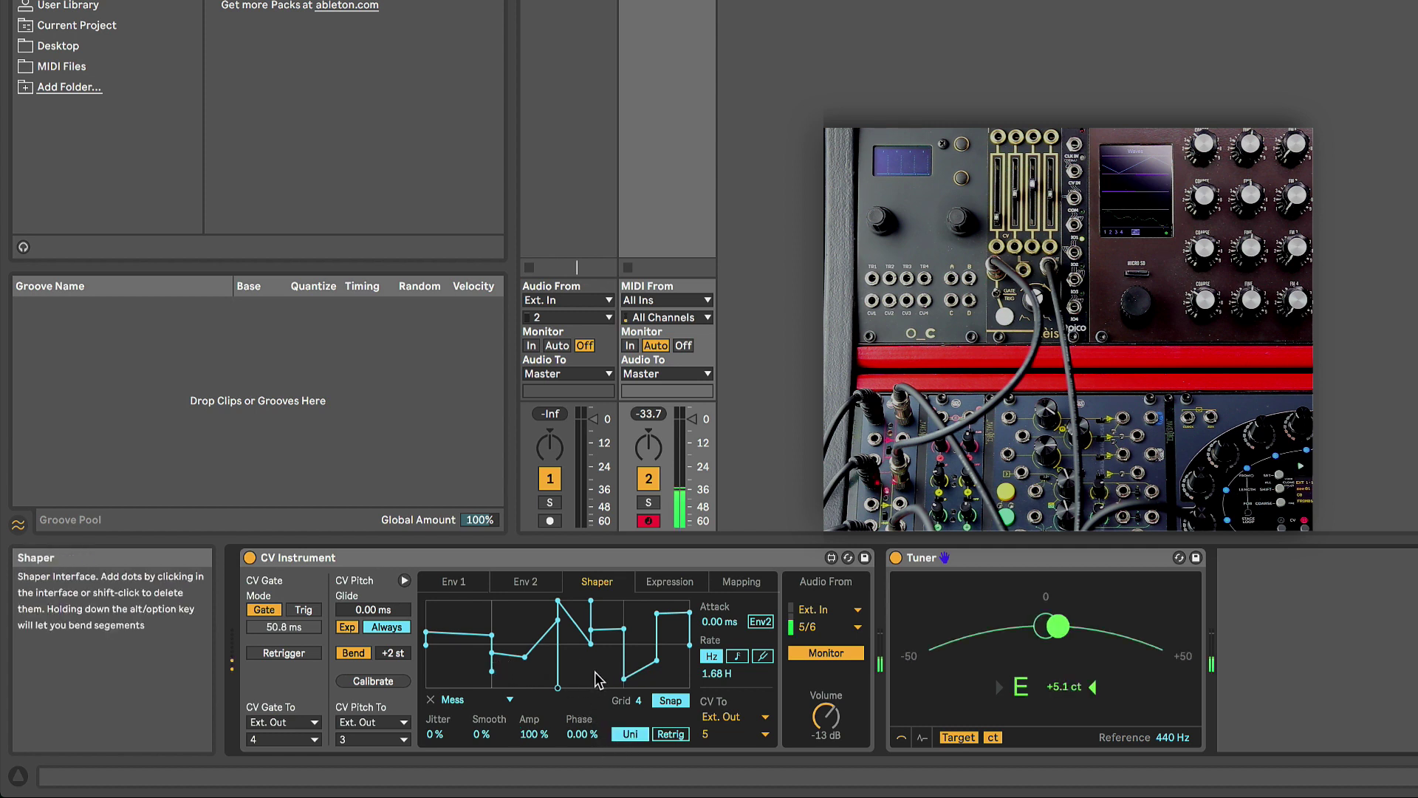
{"action": "left_click", "coordinate": [619, 735]}
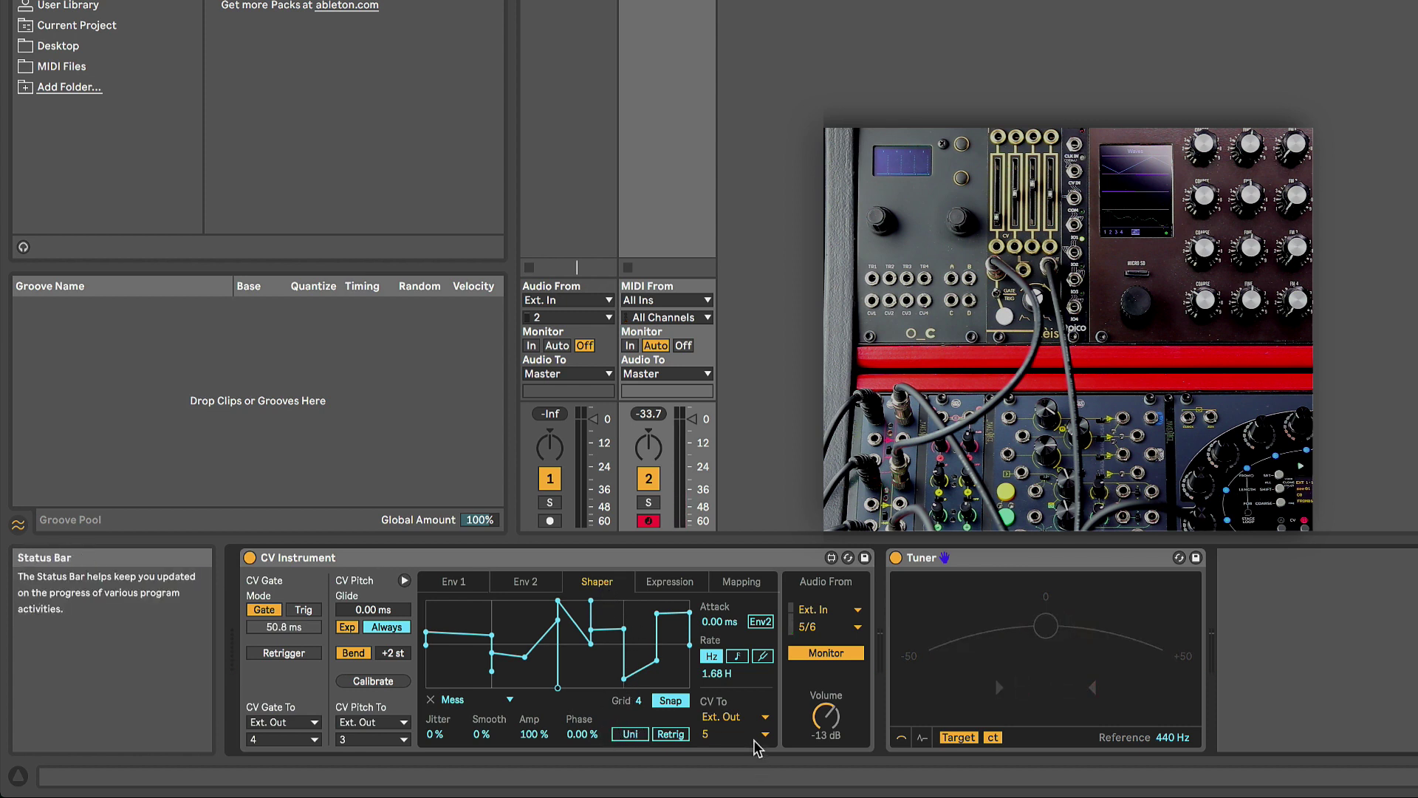
{"action": "left_click", "coordinate": [767, 717]}
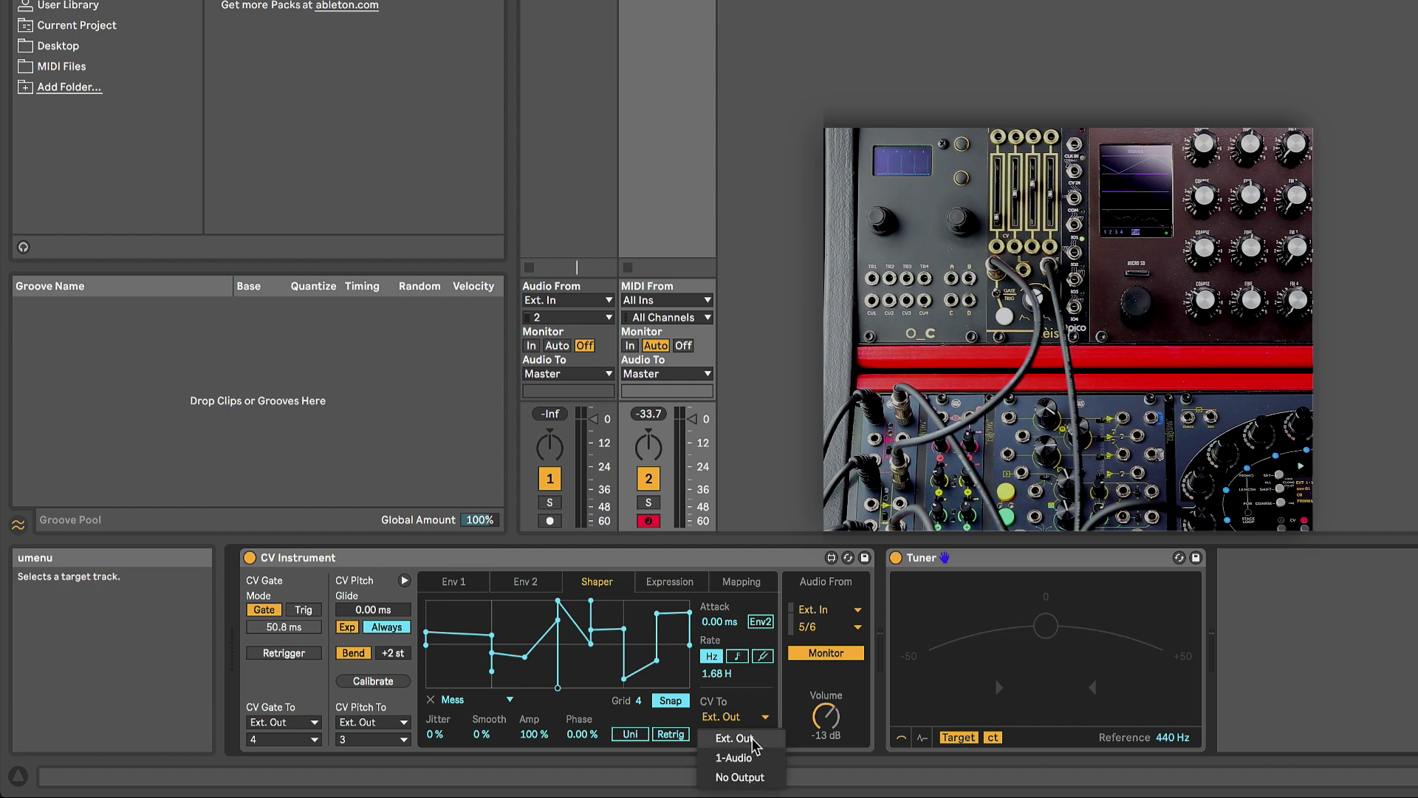
{"action": "left_click", "coordinate": [739, 777]}
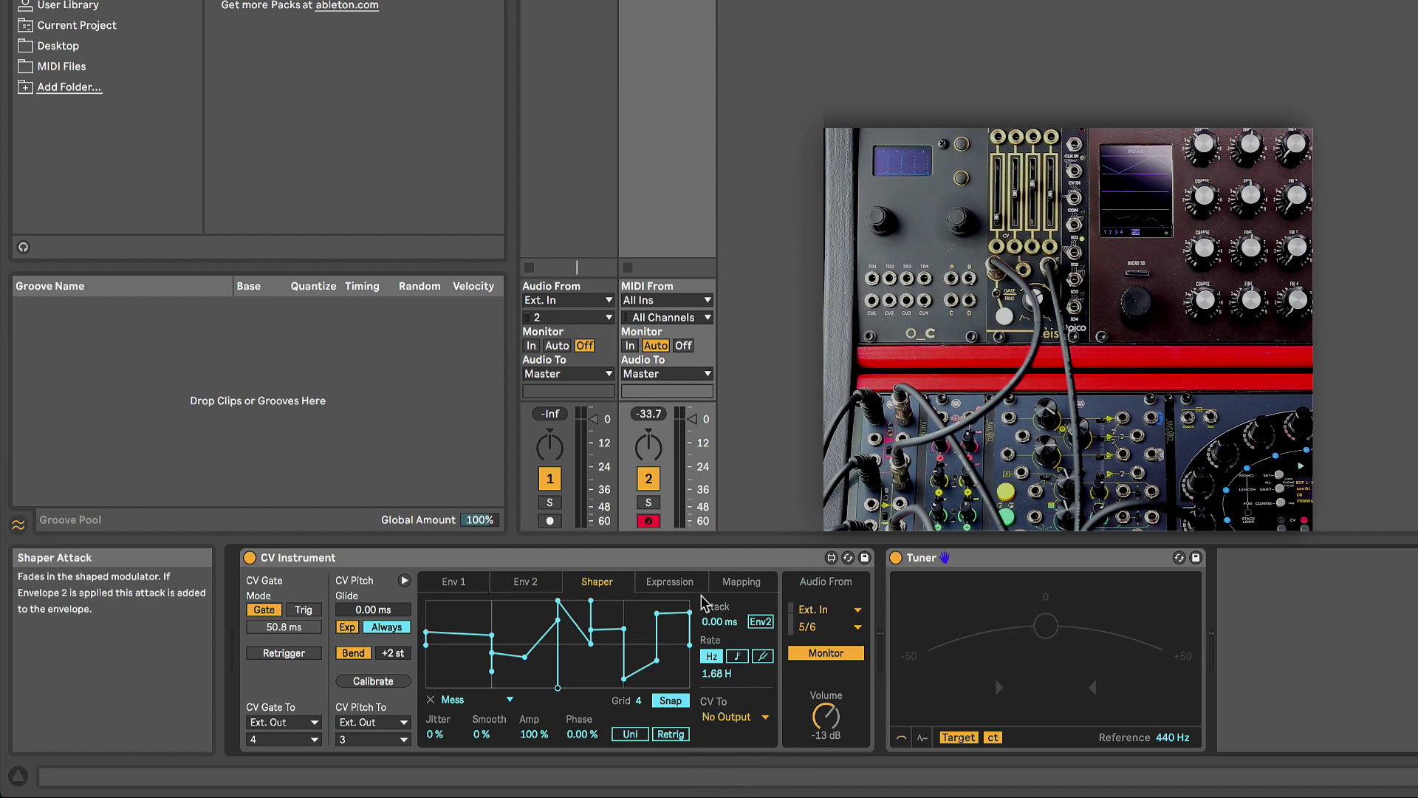
Step: Route the Velocity CV output in the Expression settings to Ext. Out channel 5
{"action": "left_click", "coordinate": [670, 582]}
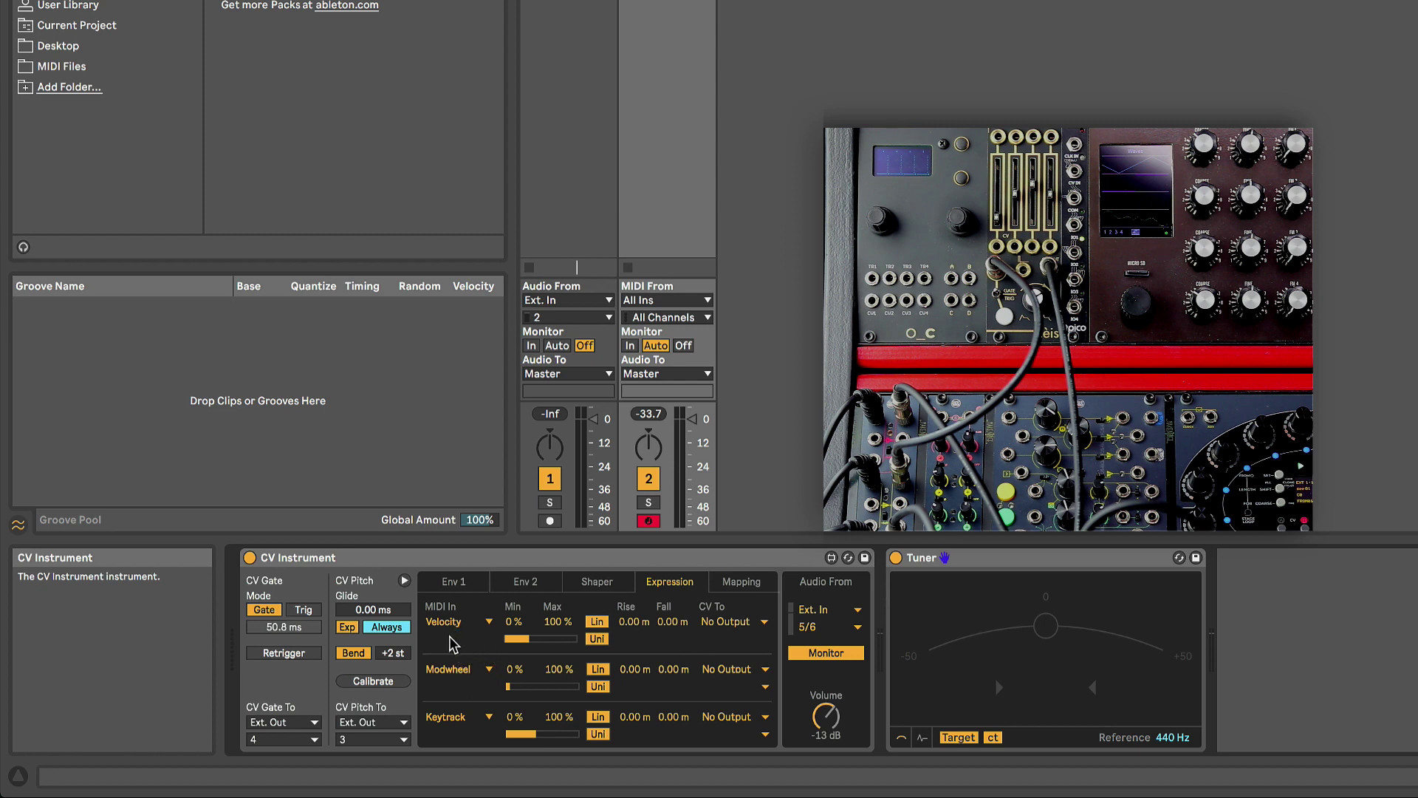
{"action": "left_click", "coordinate": [765, 625]}
{"action": "left_click", "coordinate": [750, 643]}
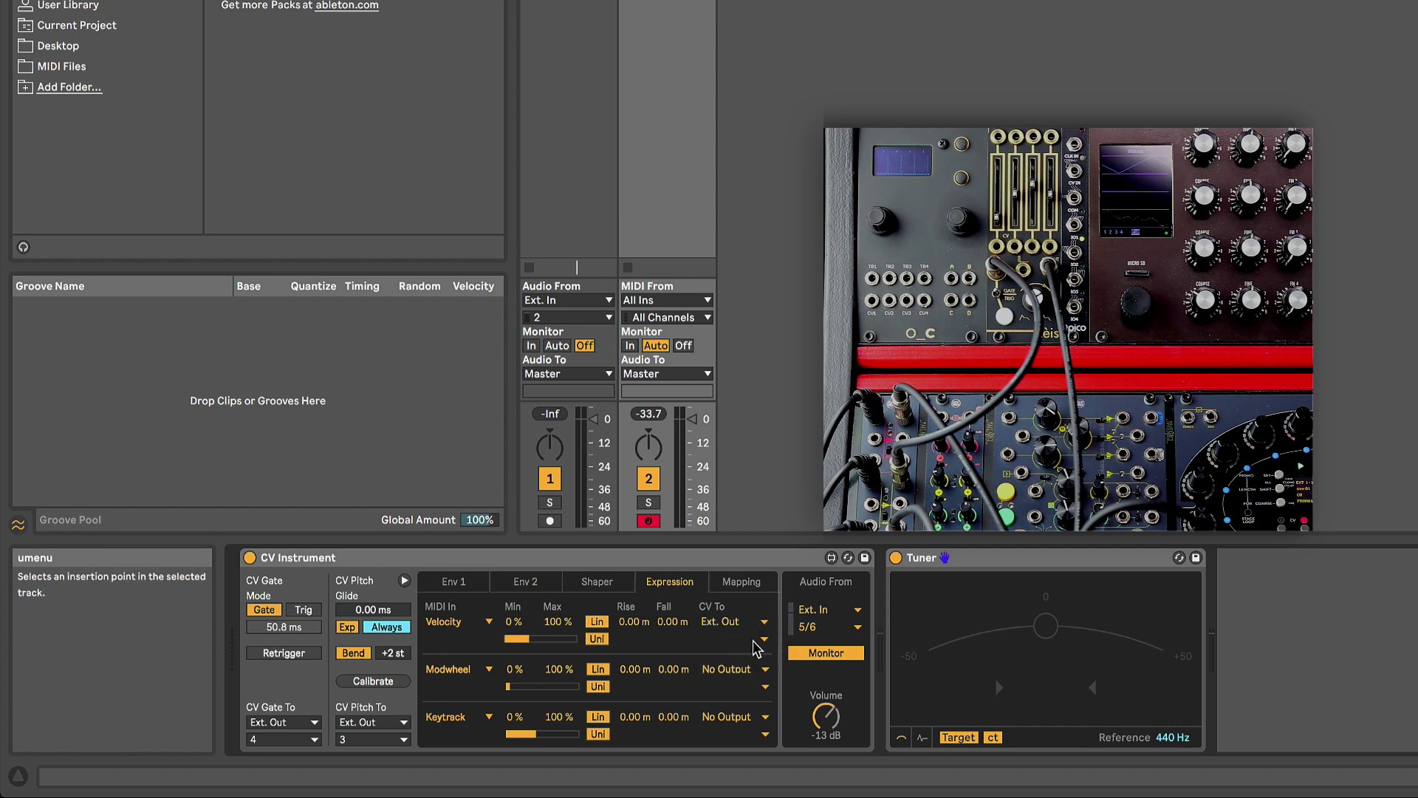
{"action": "left_click", "coordinate": [761, 640]}
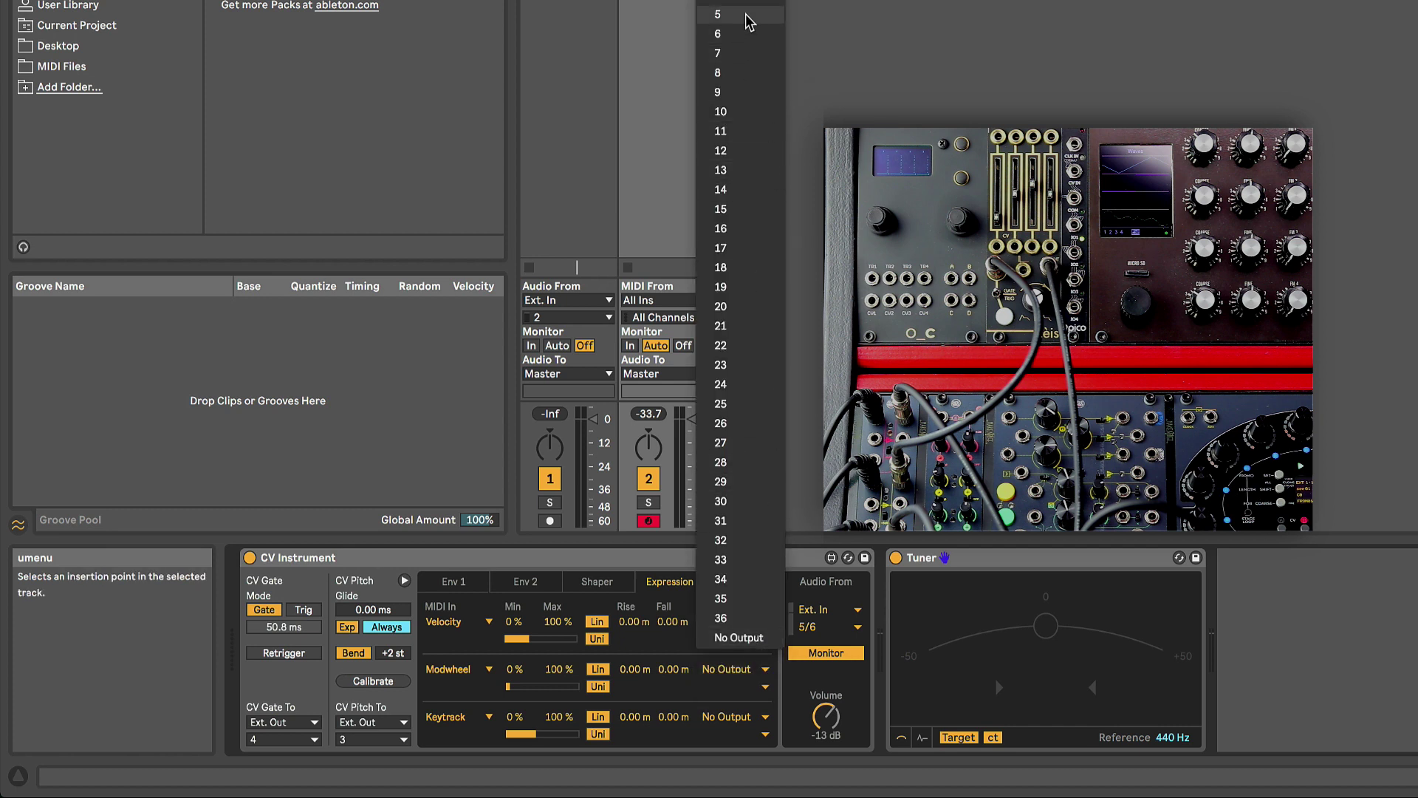
{"action": "left_click", "coordinate": [764, 15]}
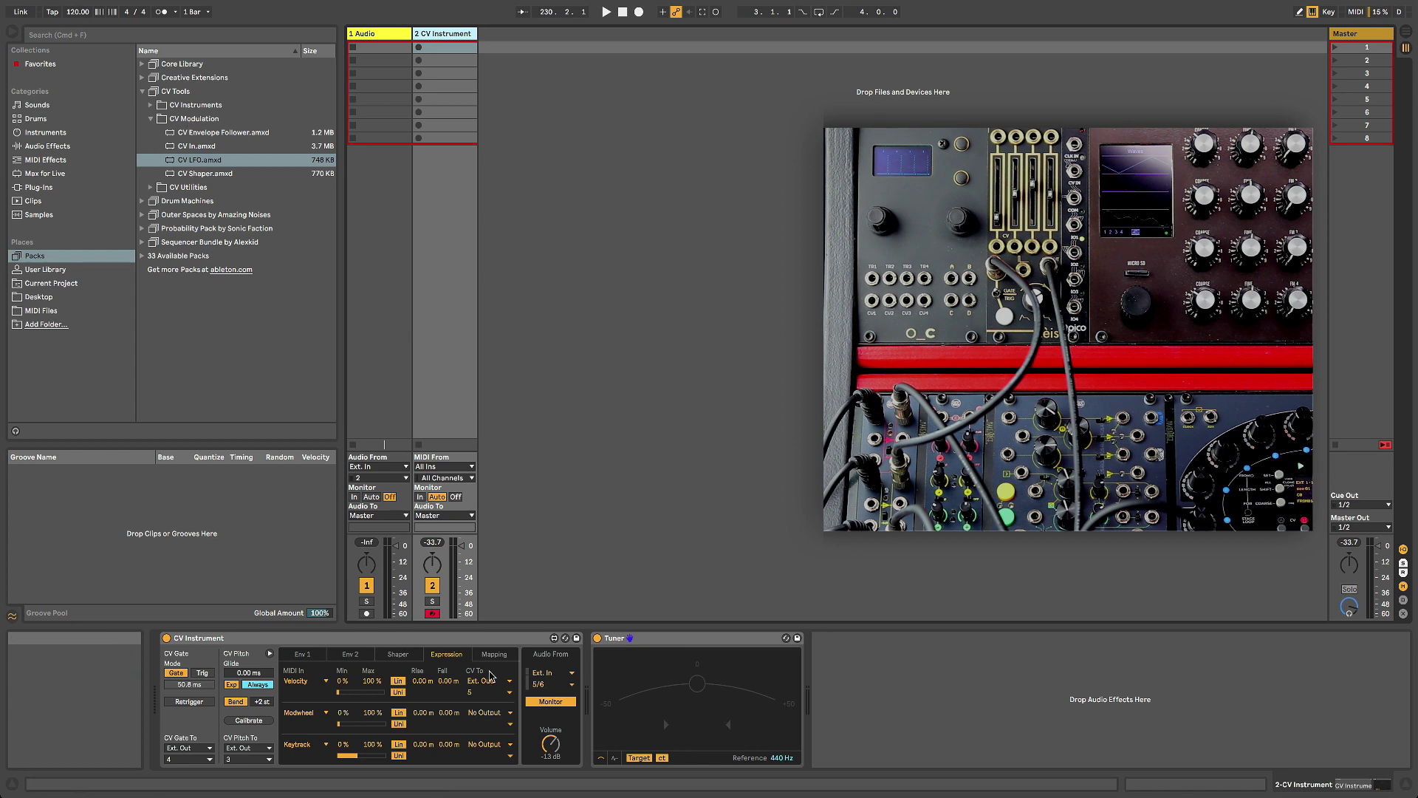
Step: Set the Velocity CV output to No Output and add the CV LFO device from CV Modulation on a new audio track
{"action": "left_click", "coordinate": [494, 681]}
{"action": "left_click", "coordinate": [489, 721]}
{"action": "left_click_drag", "start_coordinate": [169, 161], "coordinate": [500, 123]}
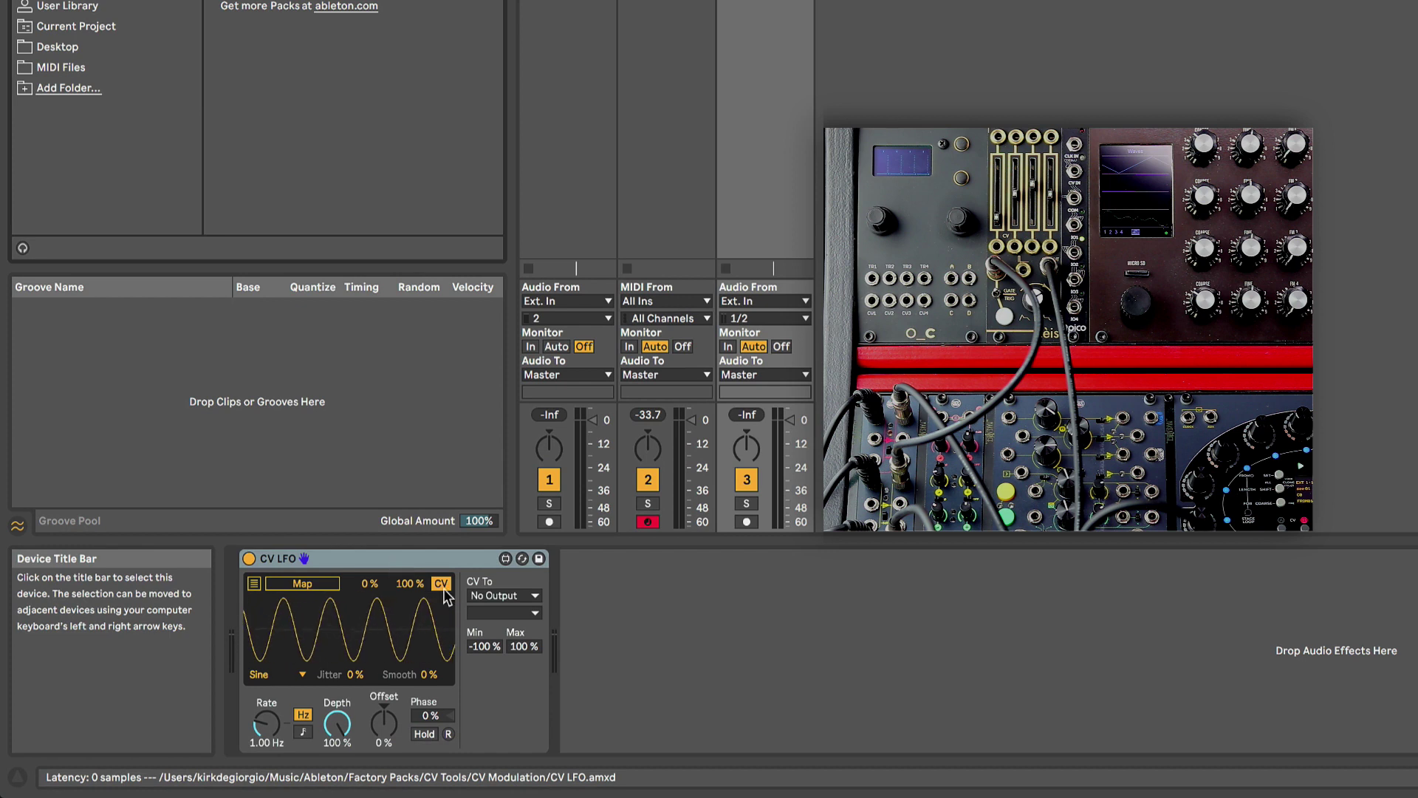
Step: Route the CV LFO's output to Ext. Out channel 5
{"action": "left_click", "coordinate": [533, 595]}
{"action": "left_click", "coordinate": [535, 617]}
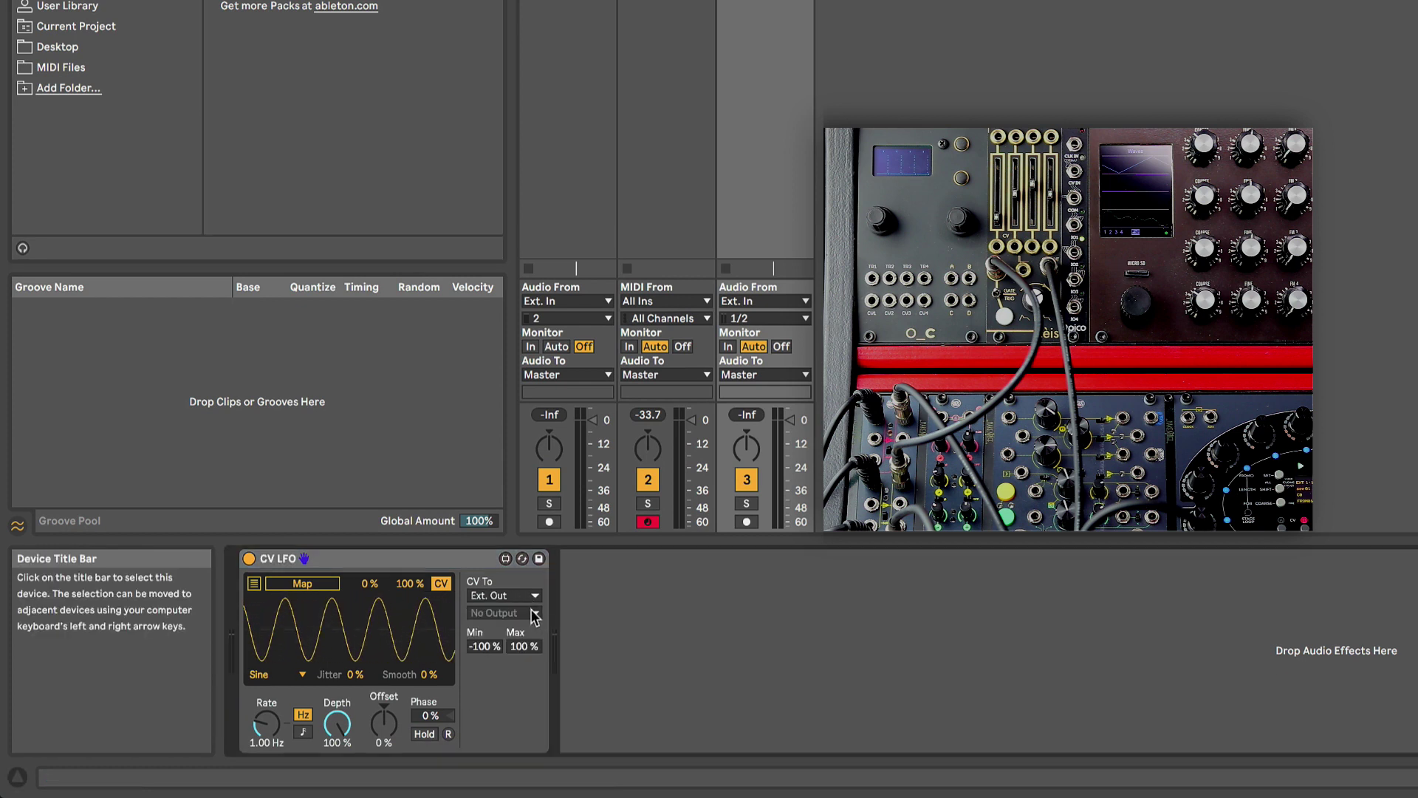
{"action": "left_click", "coordinate": [535, 613]}
{"action": "left_click", "coordinate": [513, 11]}
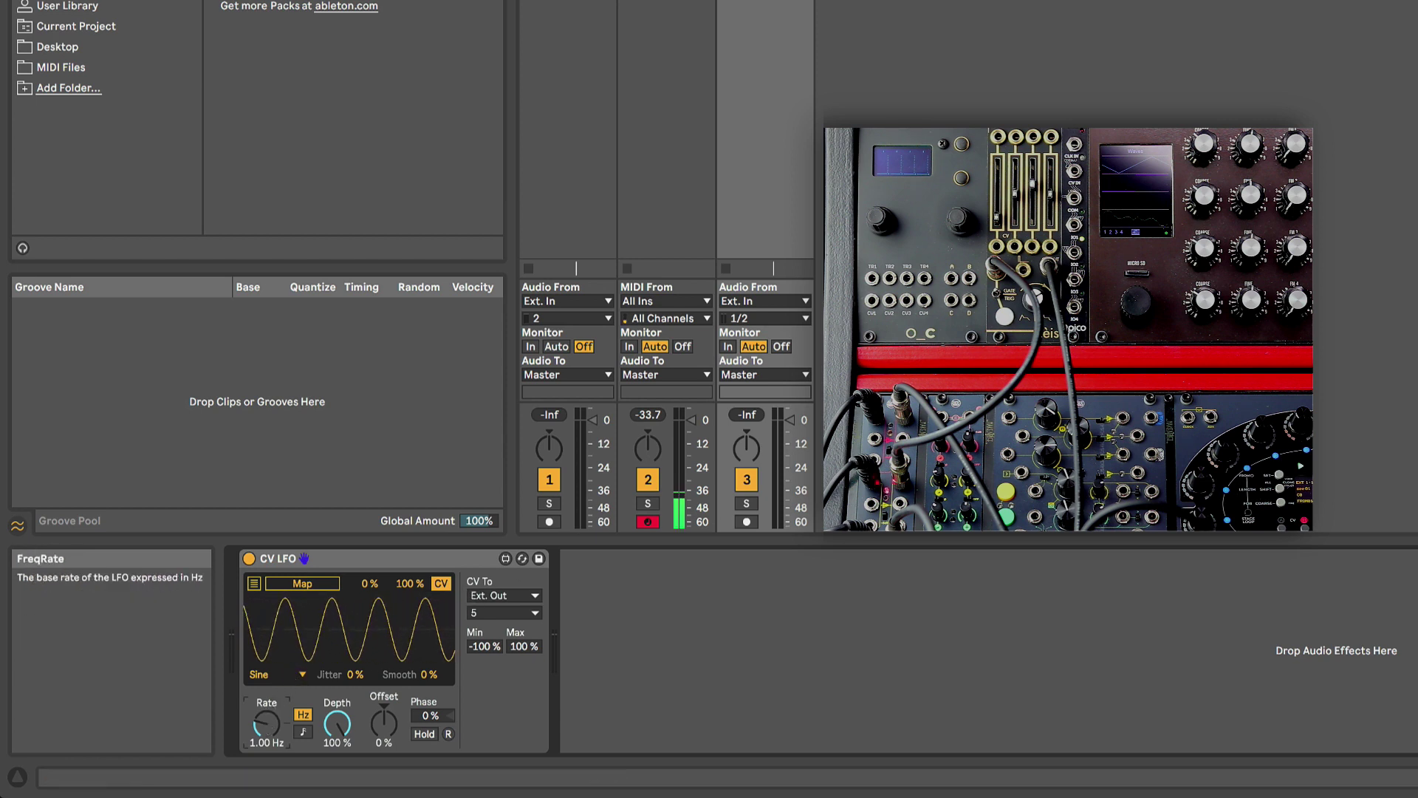
Step: Set the CV LFO's rate to 2.21 Hz and its offset to 2%
{"action": "left_click_drag", "start_coordinate": [266, 724], "coordinate": [376, 723]}
{"action": "left_click", "coordinate": [376, 733]}
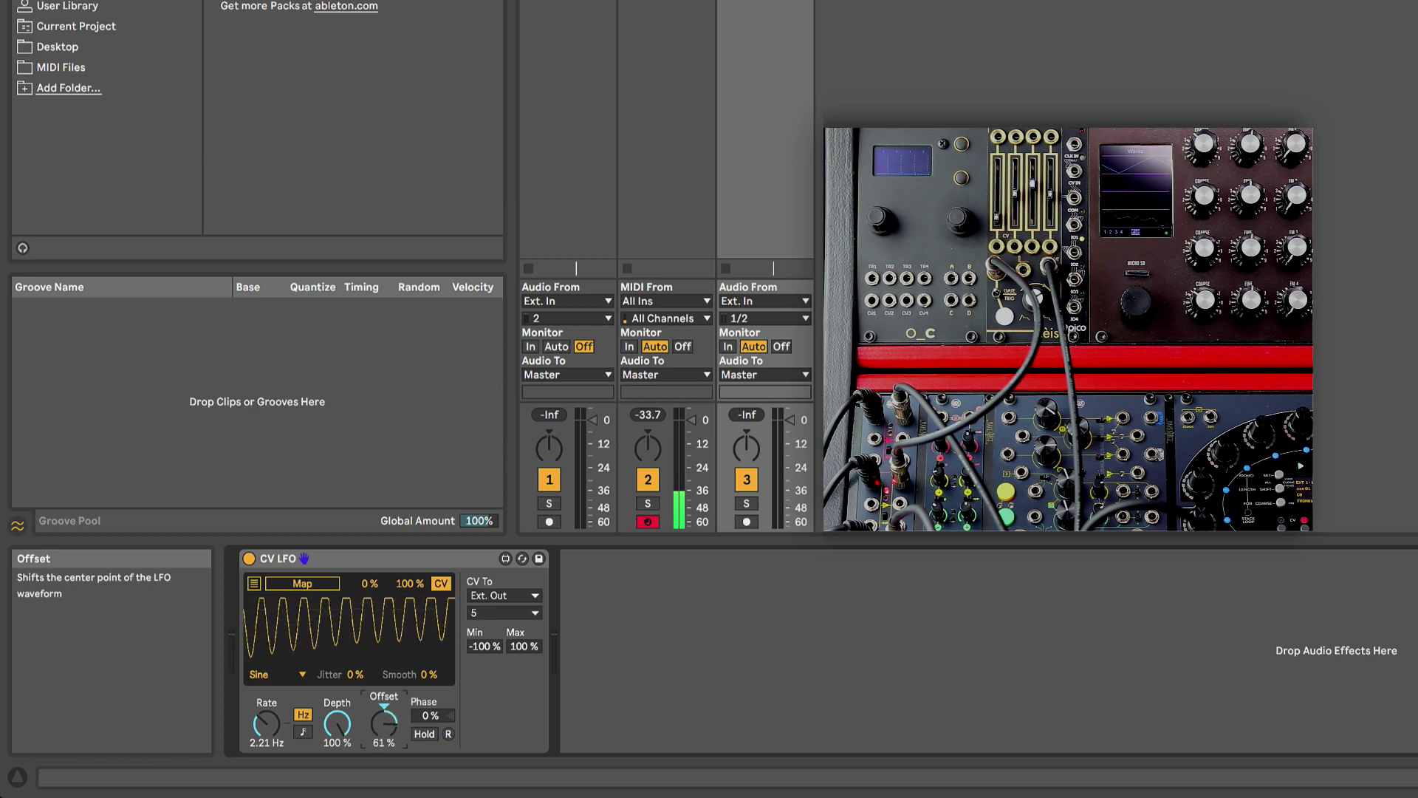
{"action": "mouse_move", "coordinate": [383, 723]}
{"action": "left_mouse_down"}
{"action": "mouse_move", "coordinate": [384, 768]}
{"action": "mouse_move", "coordinate": [379, 702]}
{"action": "left_mouse_up"}
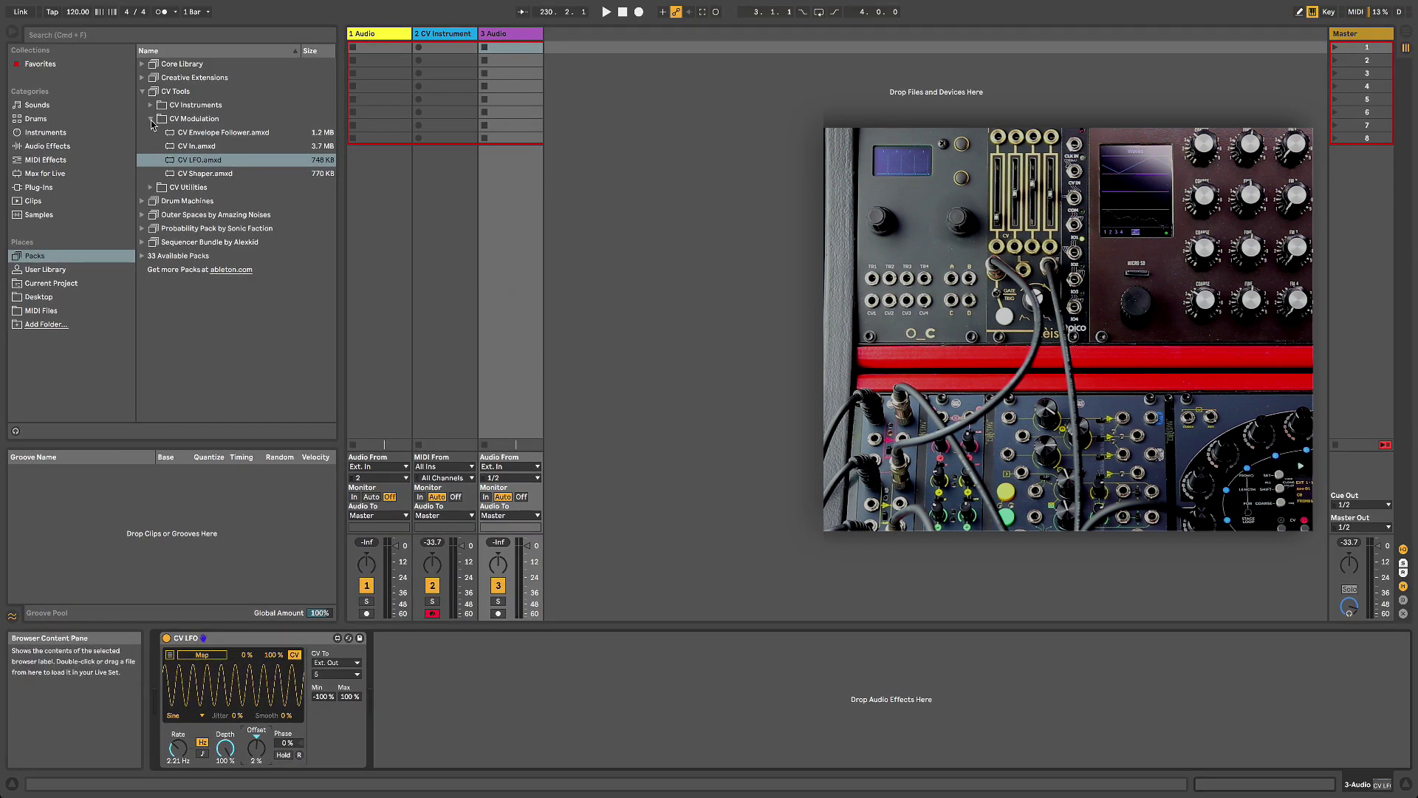
Step: Add the CV Clock Out device from the CV Utilities folder on a new audio track
{"action": "left_click", "coordinate": [151, 120]}
{"action": "left_click", "coordinate": [151, 132]}
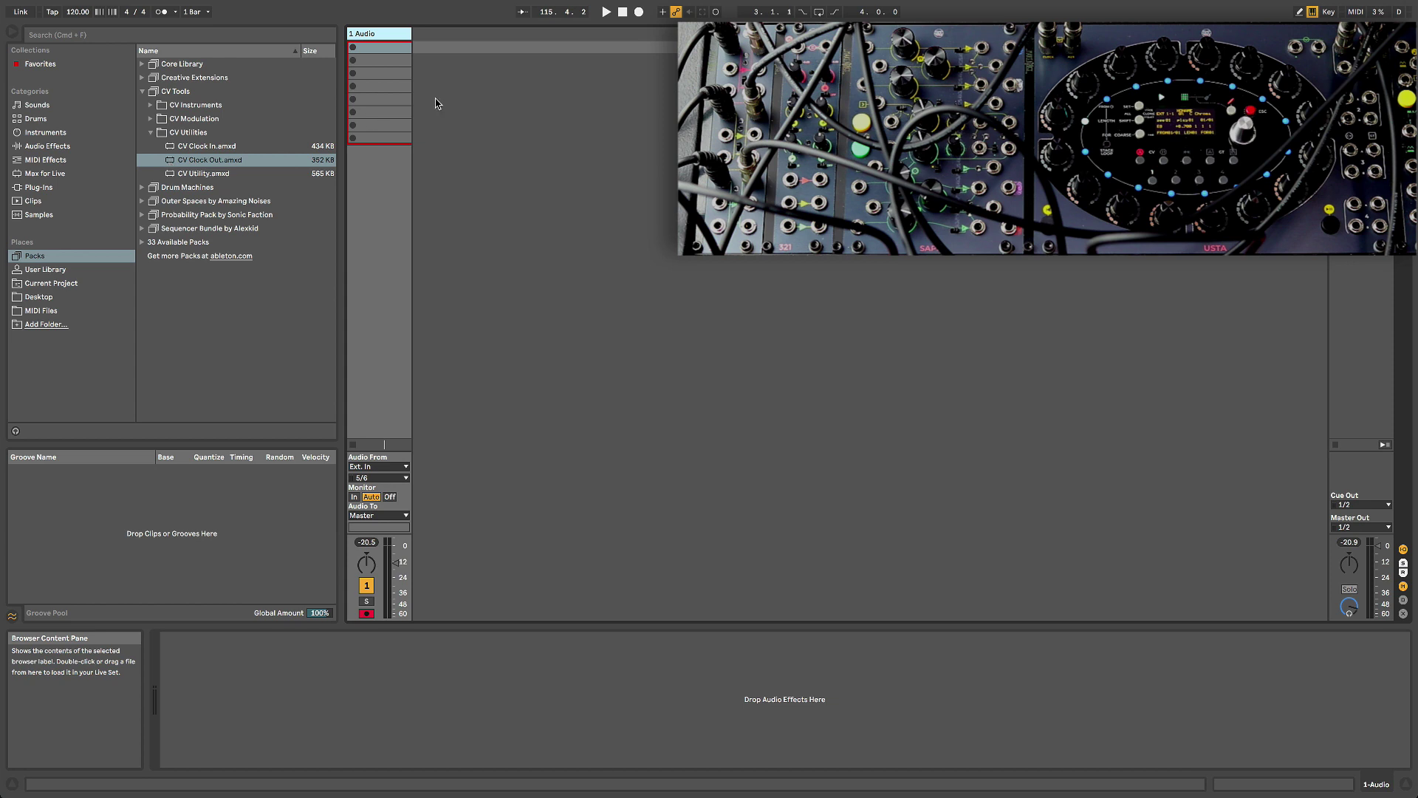
{"action": "left_click_drag", "start_coordinate": [162, 162], "coordinate": [455, 134]}
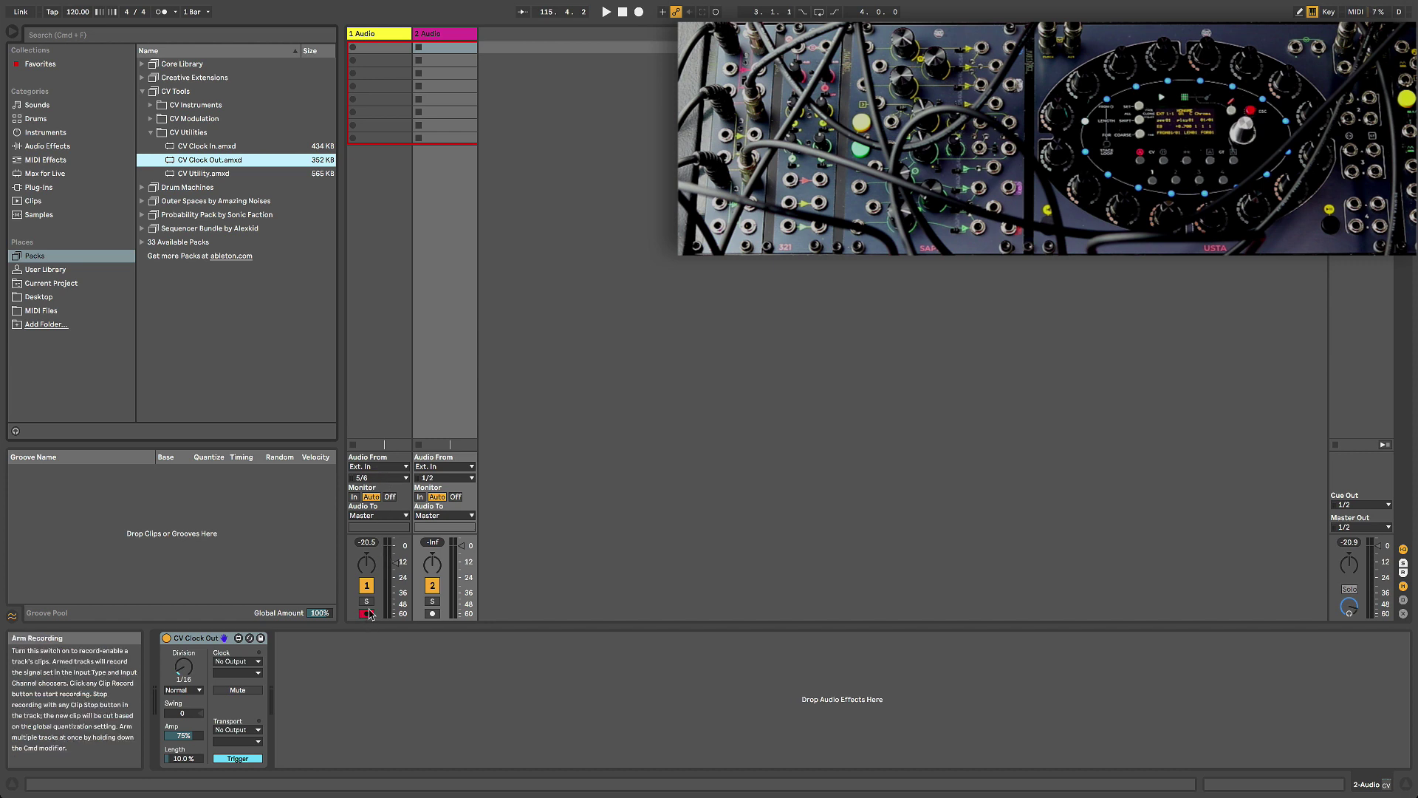
{"action": "left_click", "coordinate": [503, 496]}
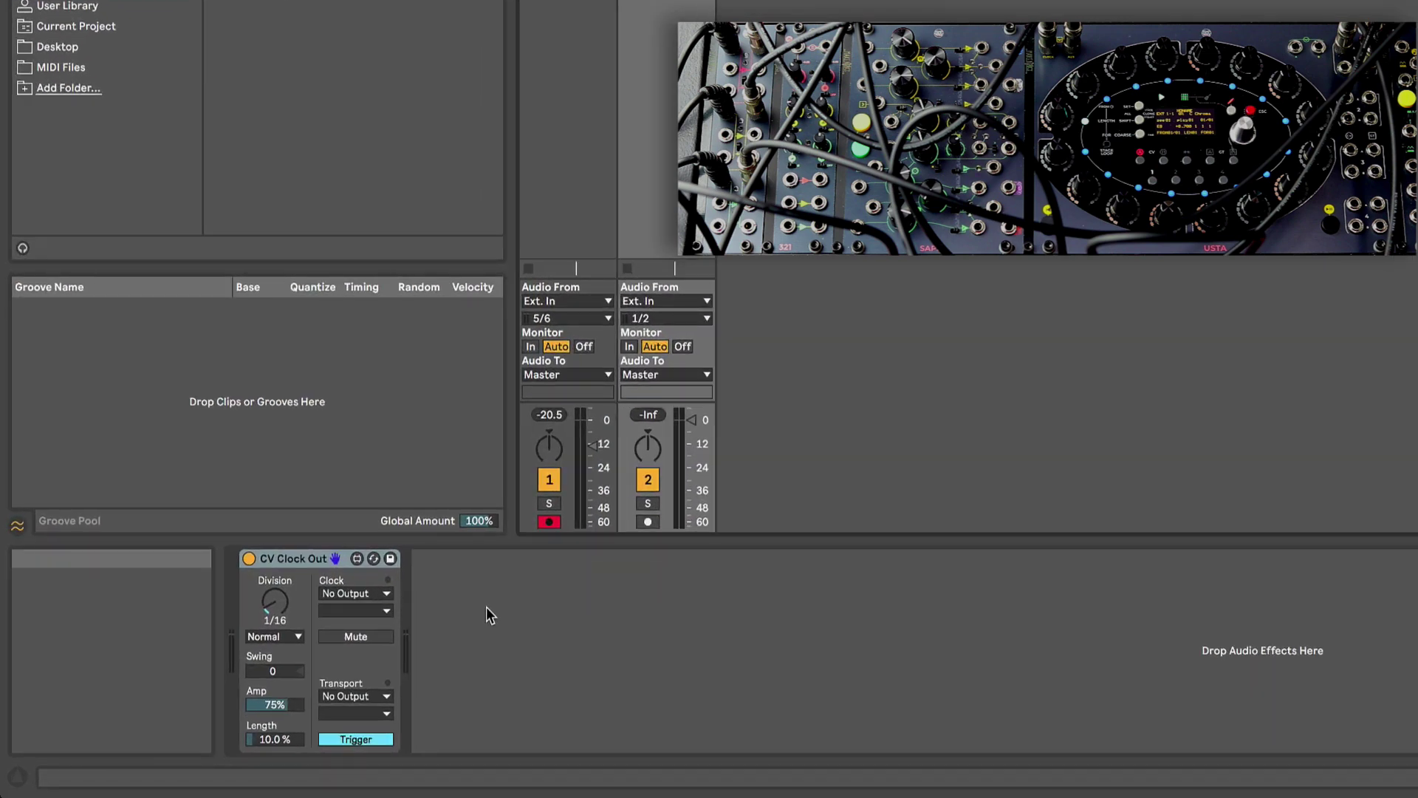
Step: Route the Clock output of CV Clock Out to Ext. Out channel 3 and test it with a short playback from the start
{"action": "left_click", "coordinate": [388, 595]}
{"action": "left_click", "coordinate": [375, 614]}
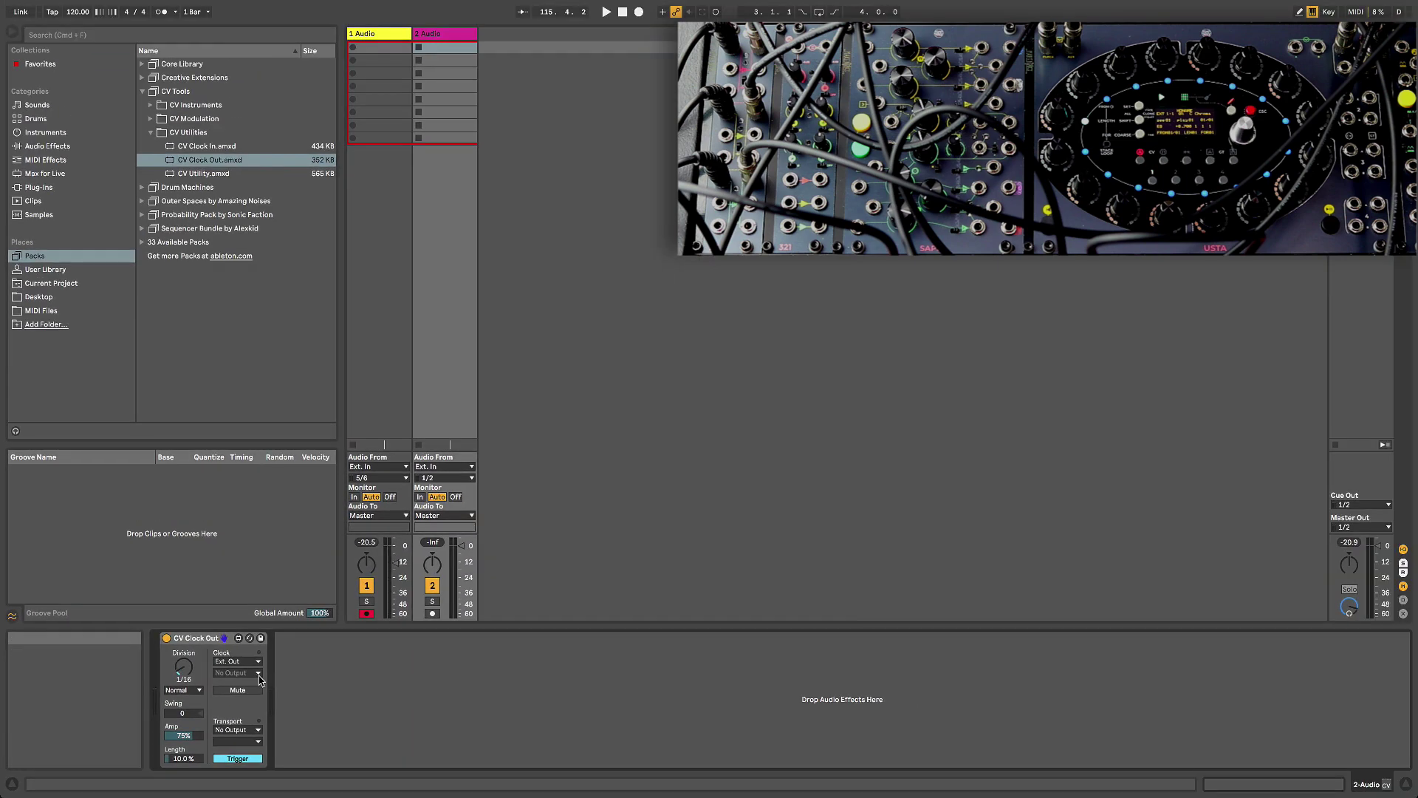
{"action": "left_click", "coordinate": [317, 640]}
{"action": "left_click", "coordinate": [246, 251]}
{"action": "left_click", "coordinate": [607, 13]}
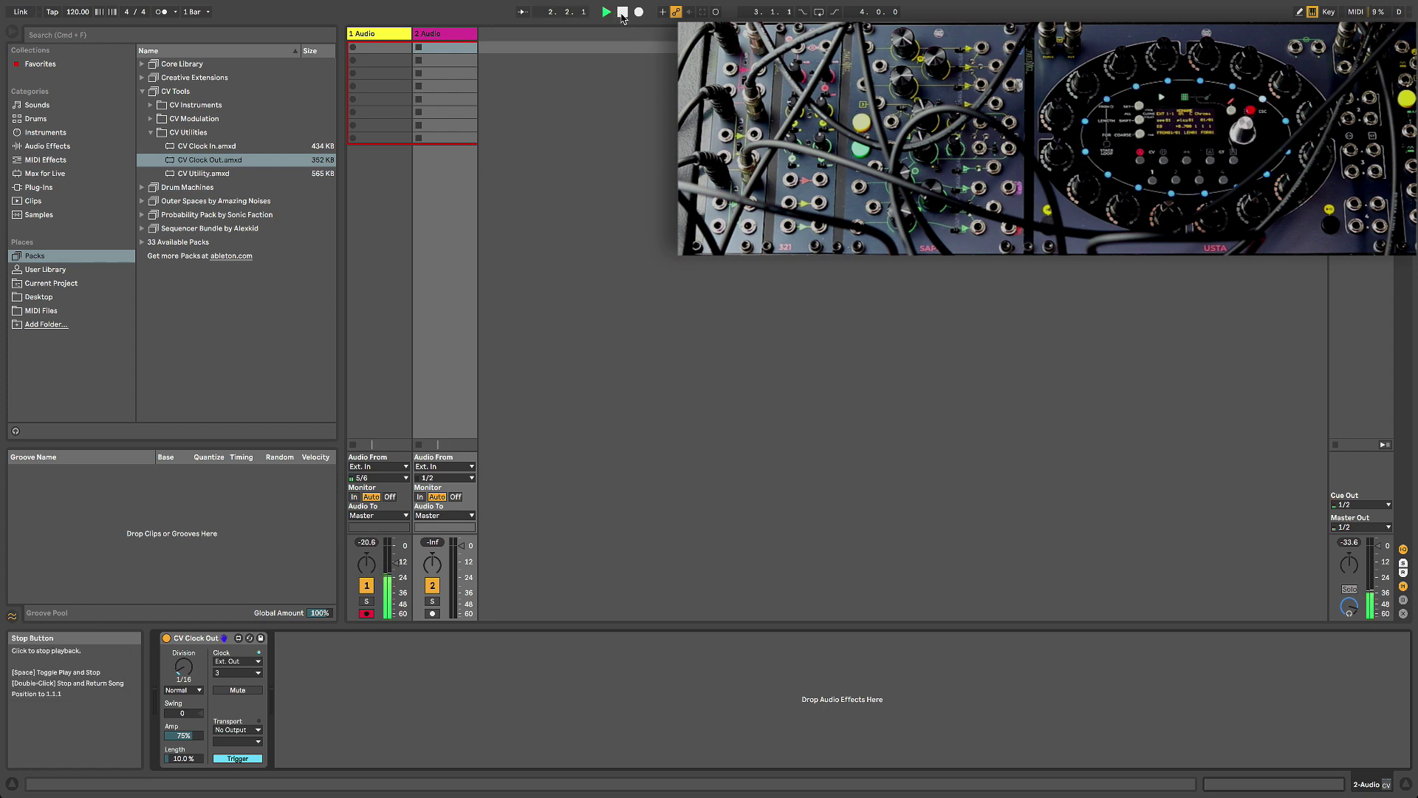
{"action": "double_click", "coordinate": [622, 13]}
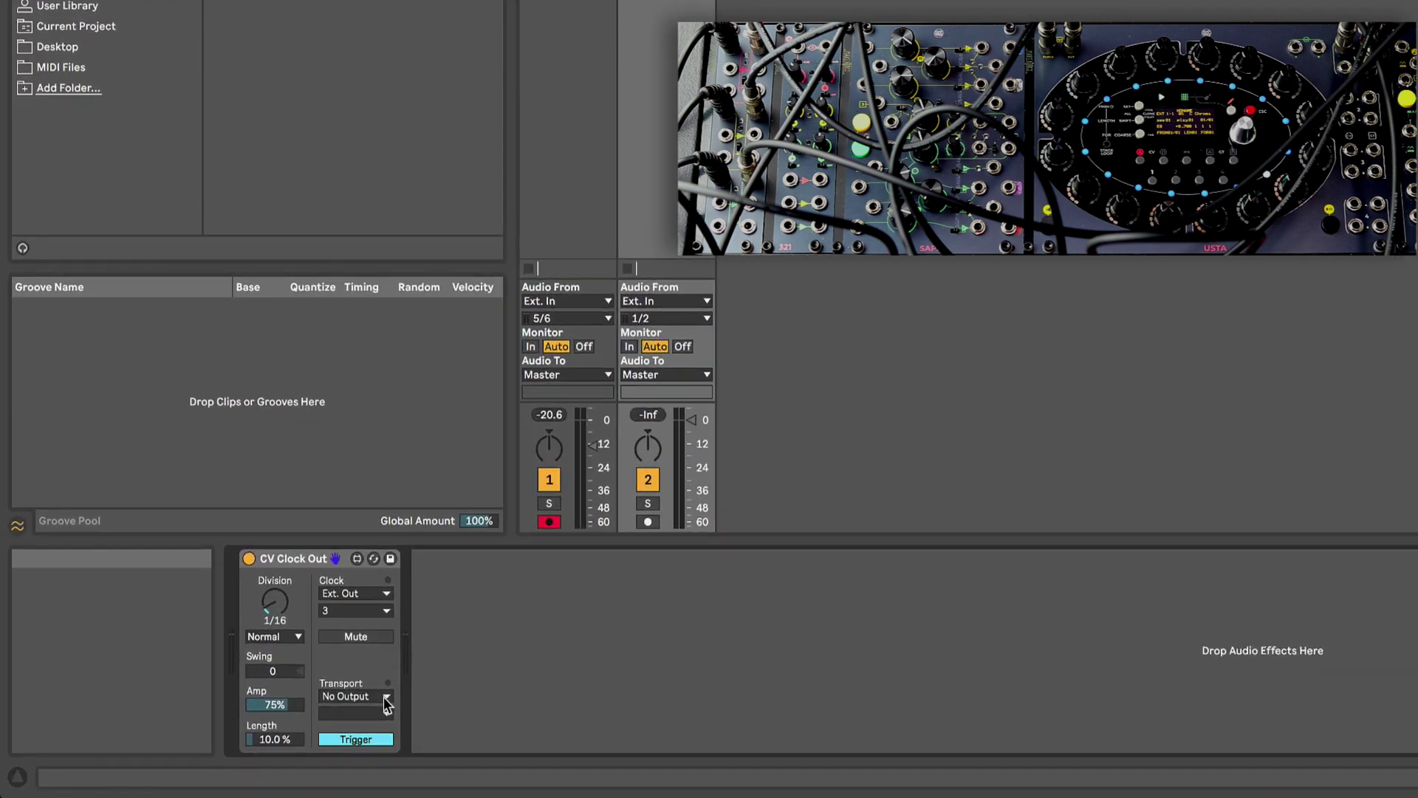
Step: Route the Transport output of CV Clock Out to Ext. Out channel 4 and switch its mode from Trigger to Gate
{"action": "left_click", "coordinate": [385, 696]}
{"action": "key", "text": "Escape"}
{"action": "left_click", "coordinate": [385, 713]}
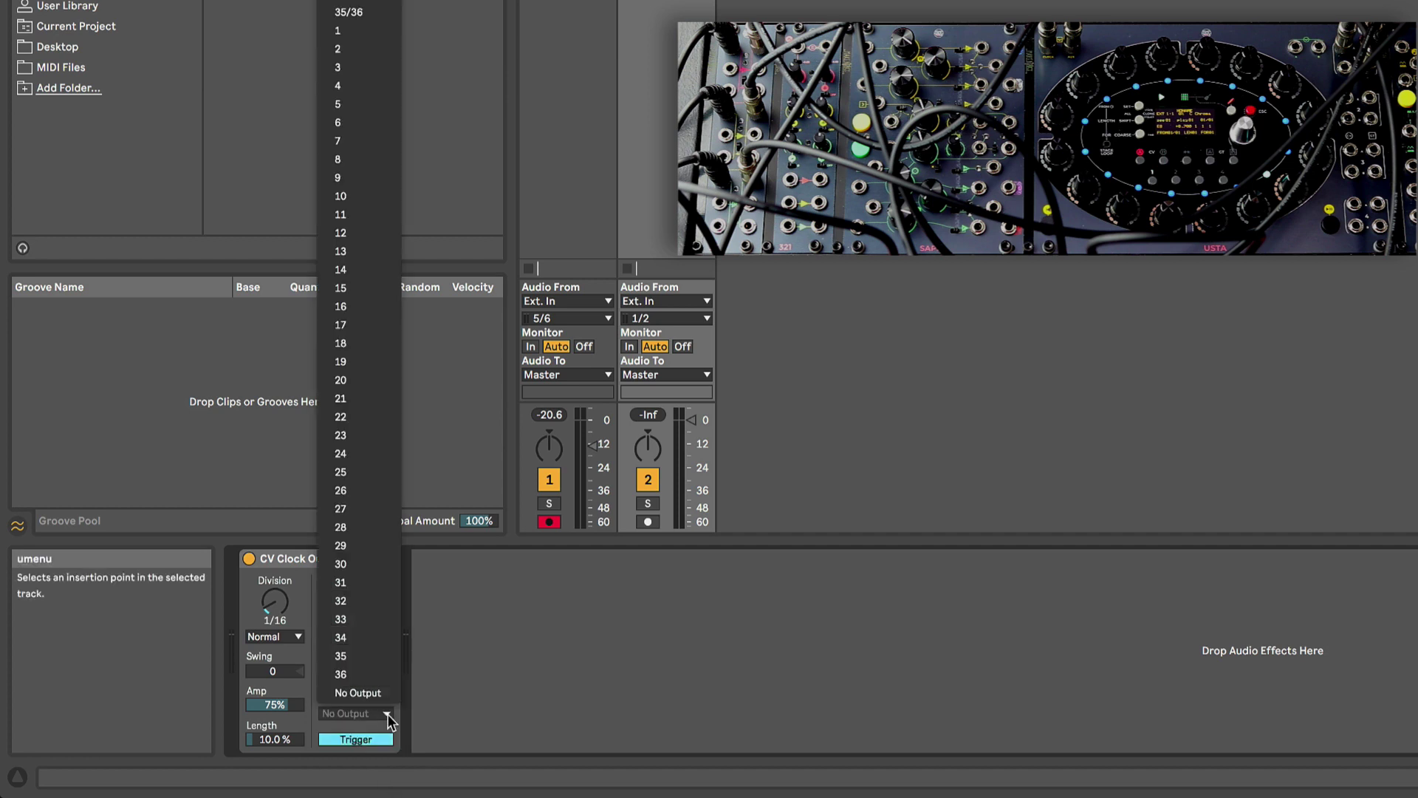
{"action": "left_click", "coordinate": [370, 83]}
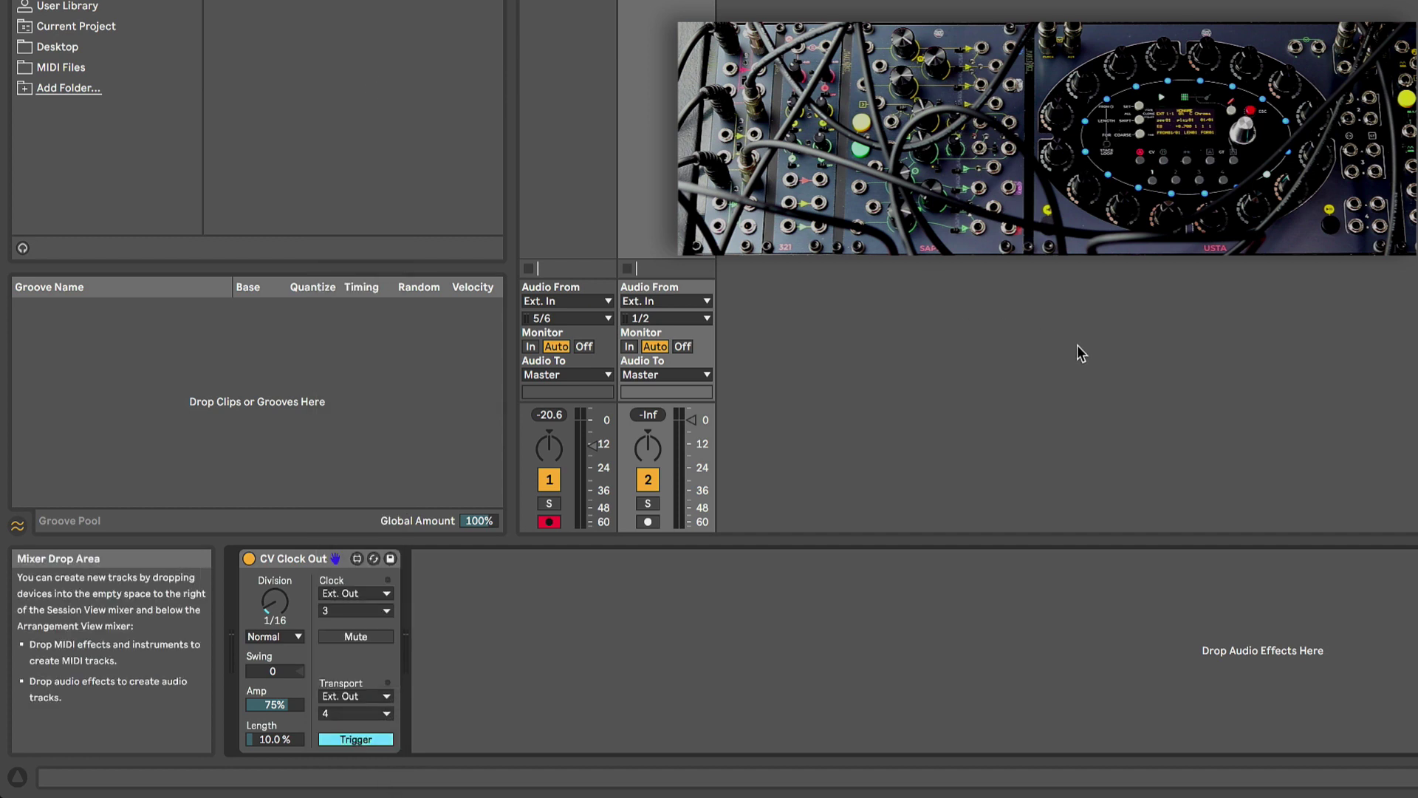
{"action": "left_click", "coordinate": [347, 740]}
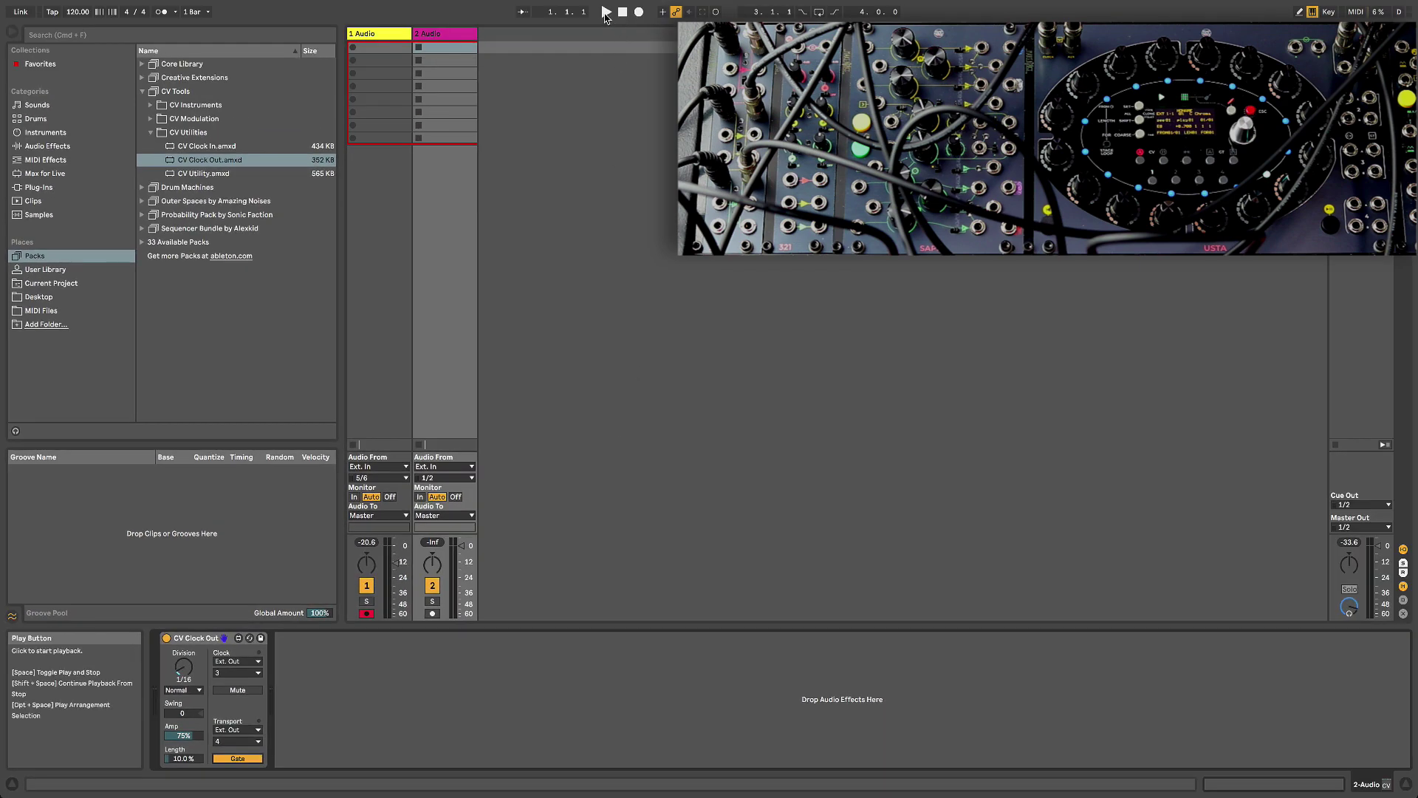
Step: Start and stop playback several times to check that the hardware sequencer follows the transport gate
{"action": "left_click", "coordinate": [605, 14]}
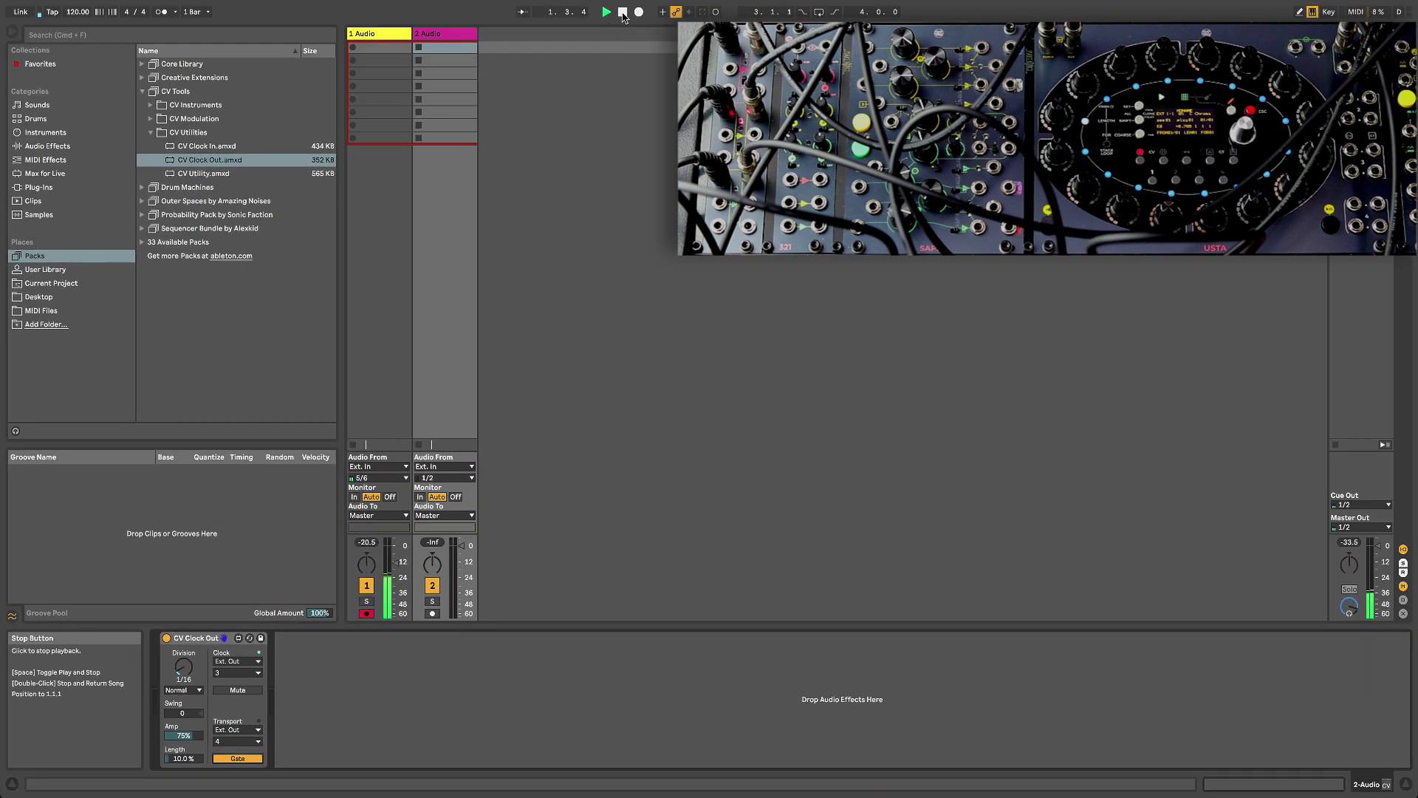
{"action": "left_click", "coordinate": [623, 12]}
{"action": "left_click", "coordinate": [604, 13]}
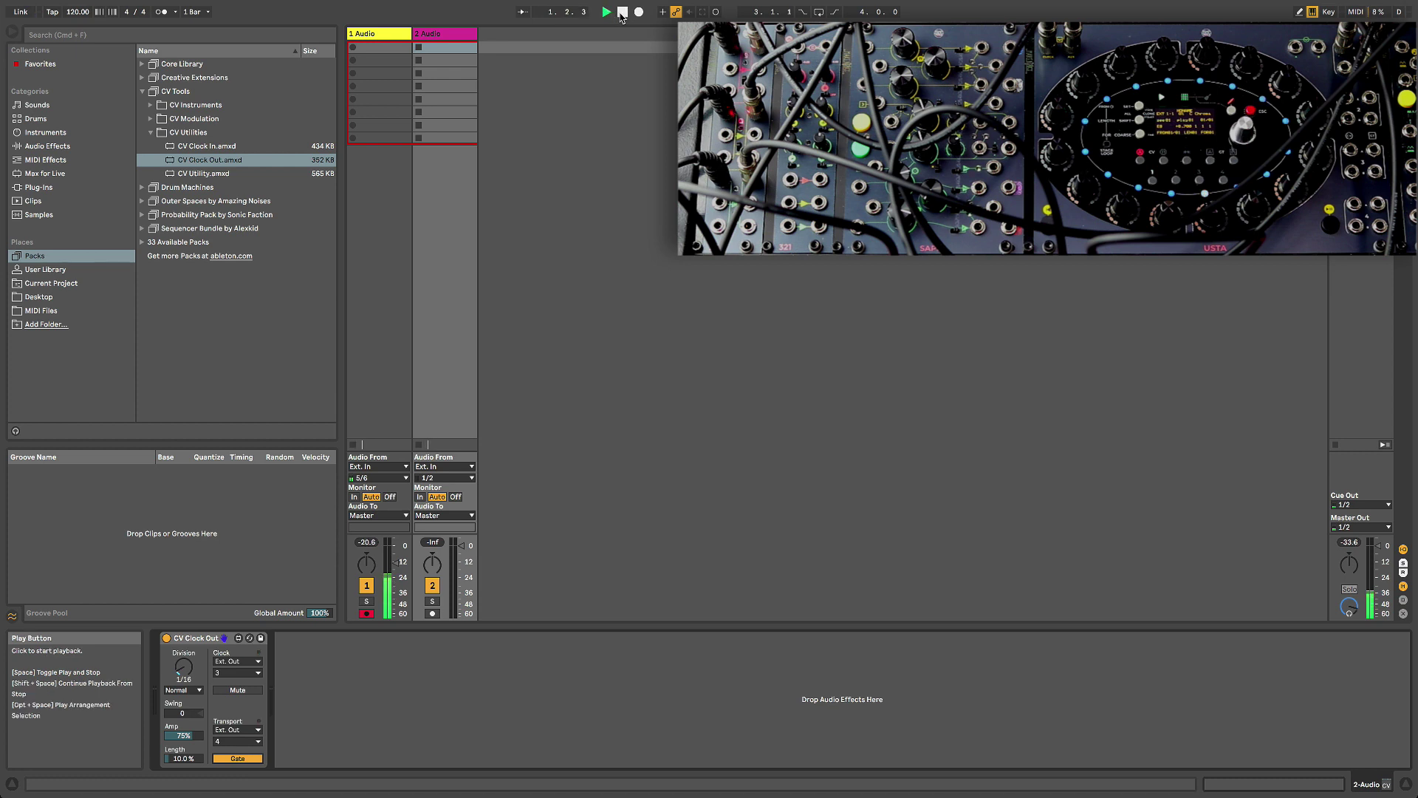
{"action": "double_click", "coordinate": [622, 12]}
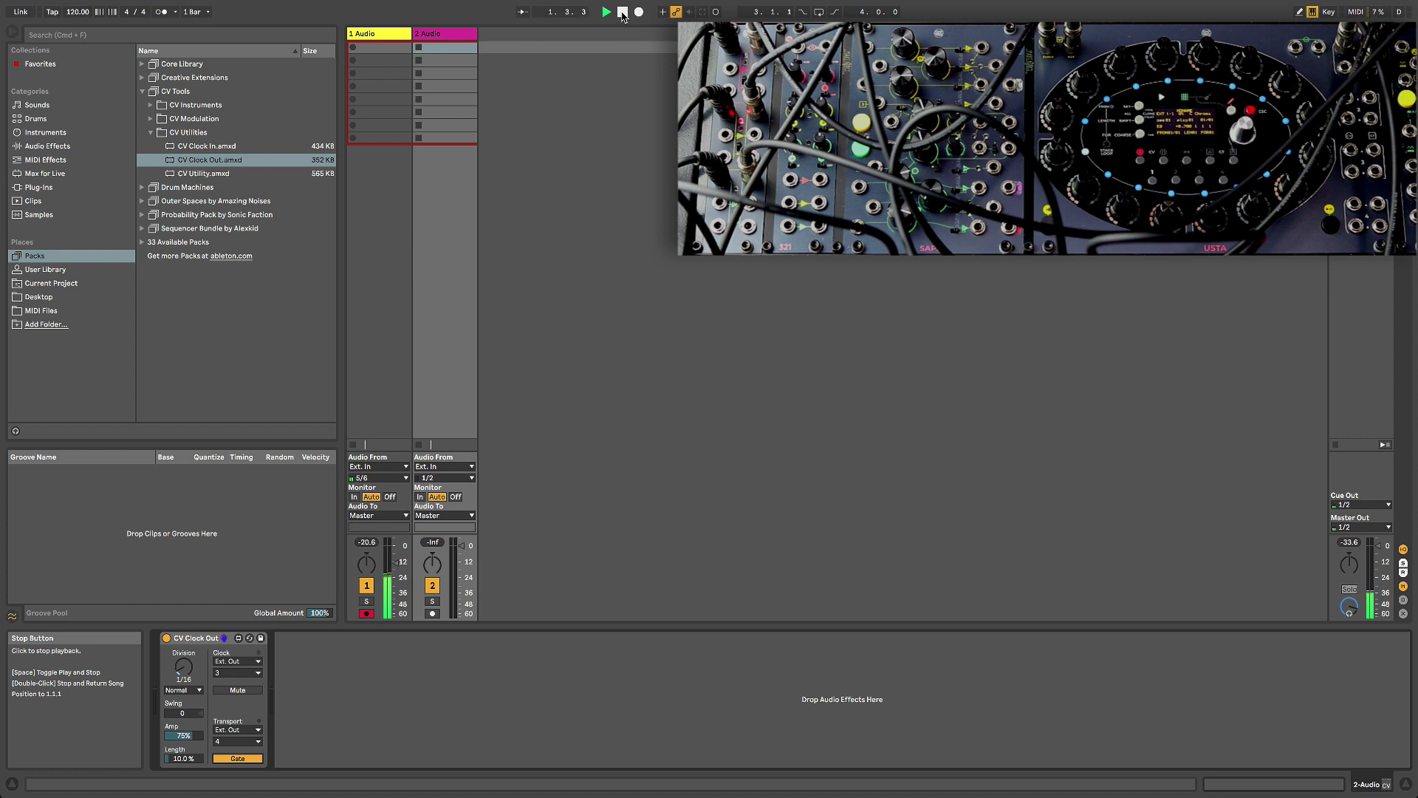
{"action": "left_click", "coordinate": [610, 12]}
{"action": "left_click", "coordinate": [623, 13]}
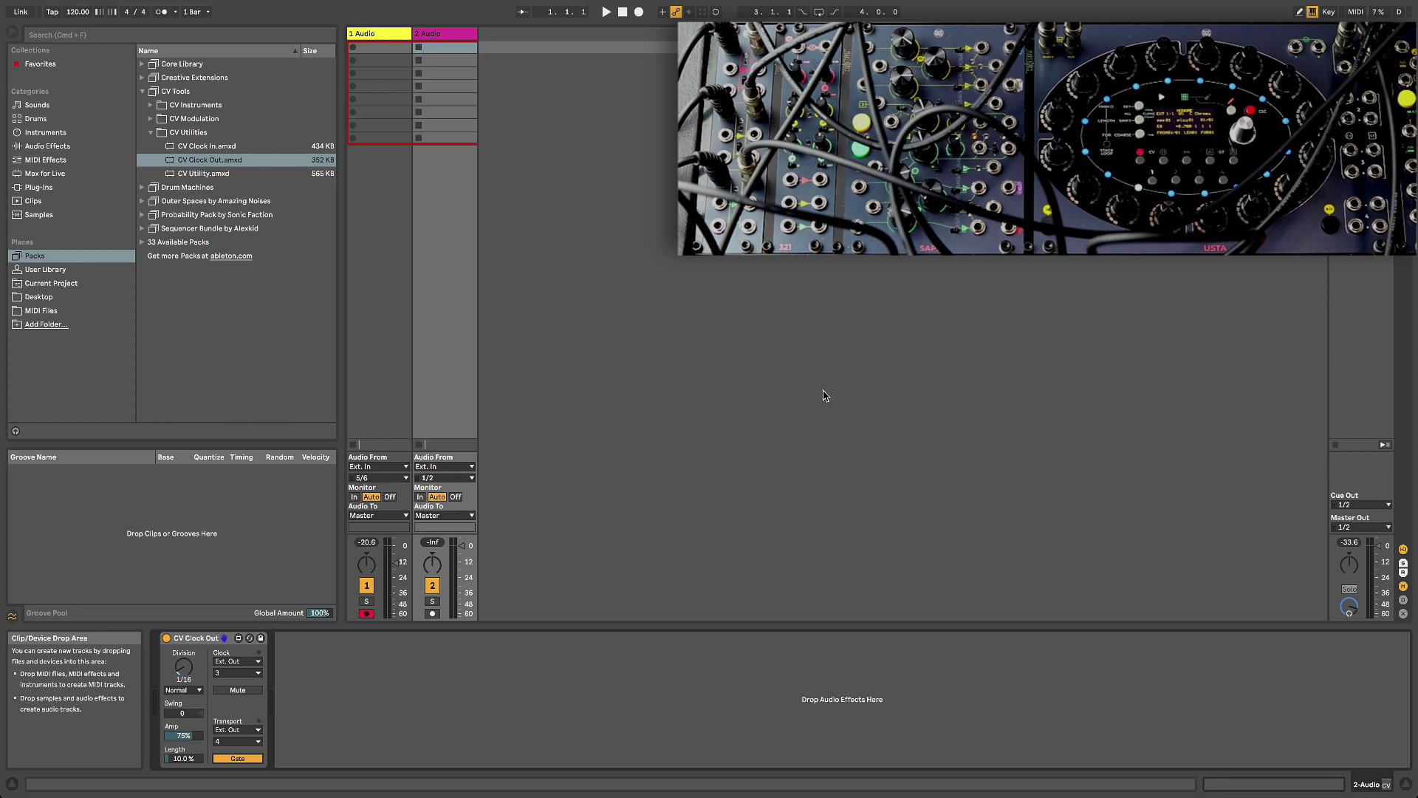
Step: Collapse the CV Utilities folder and add the CV LFO device from CV Modulation on a new audio track
{"action": "left_click", "coordinate": [152, 134]}
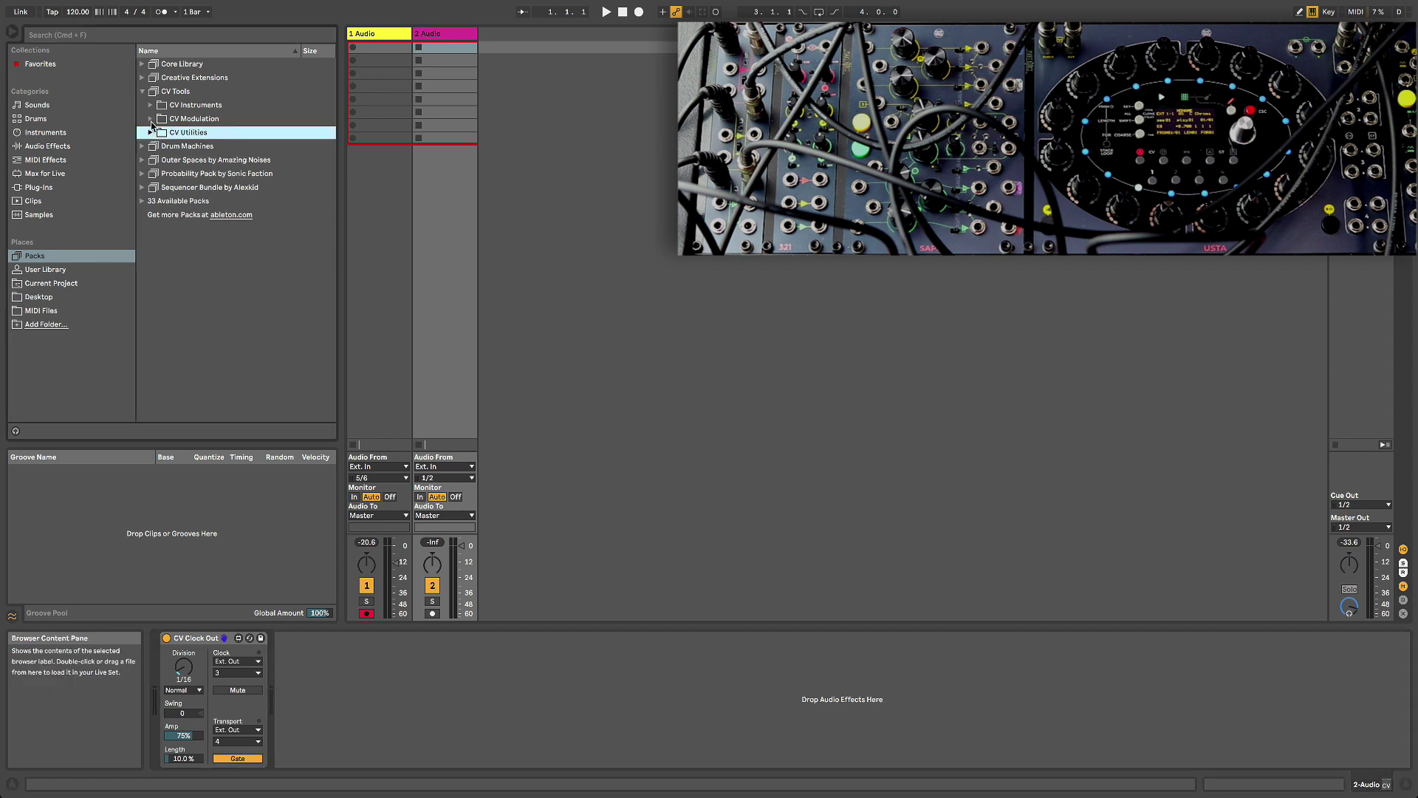
{"action": "key", "text": "Up"}
{"action": "key", "text": "Right"}
{"action": "left_click_drag", "start_coordinate": [169, 162], "coordinate": [544, 135]}
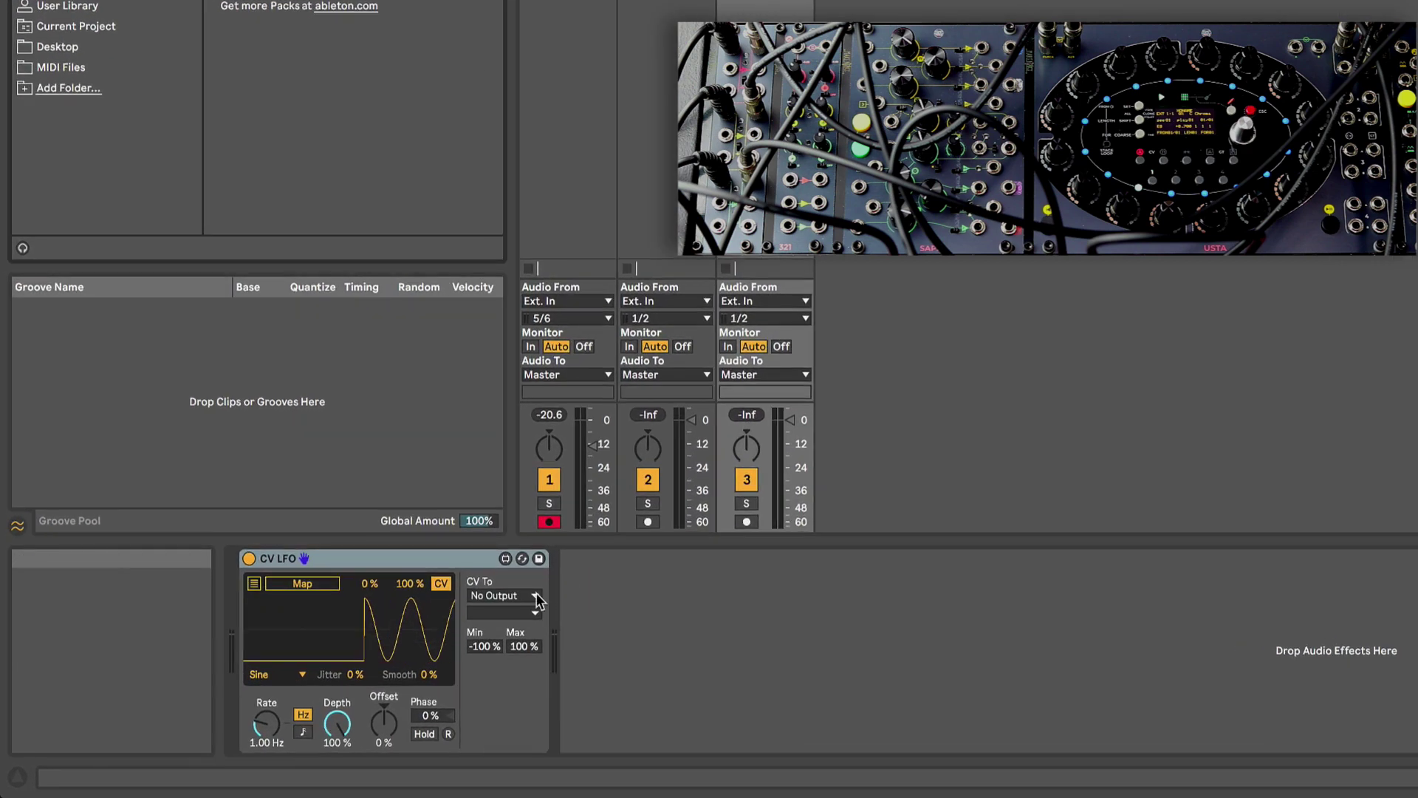
Step: Route the new CV LFO's output to Ext. Out channel 5
{"action": "left_click", "coordinate": [537, 595]}
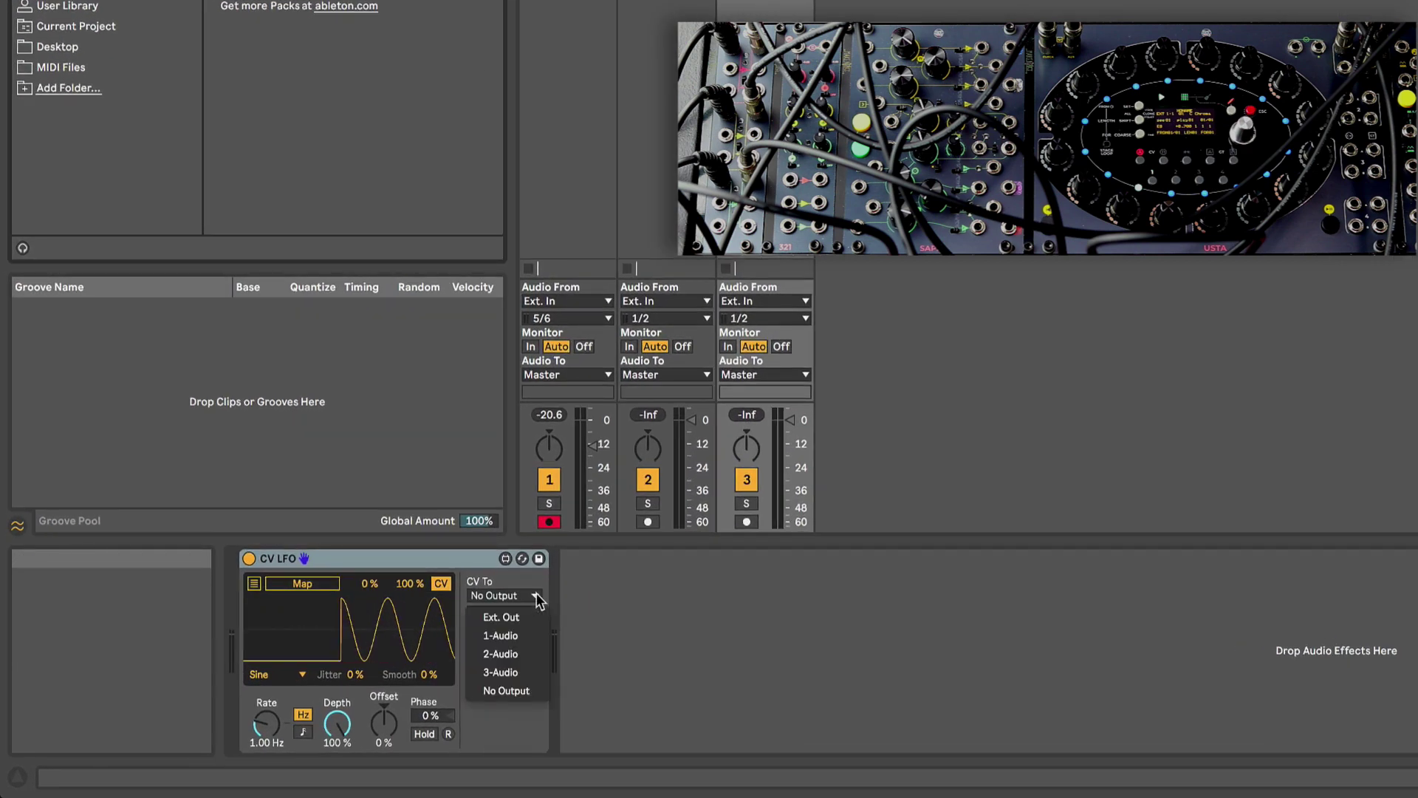
{"action": "left_click", "coordinate": [502, 618]}
{"action": "left_click", "coordinate": [502, 612]}
{"action": "left_click", "coordinate": [495, 77]}
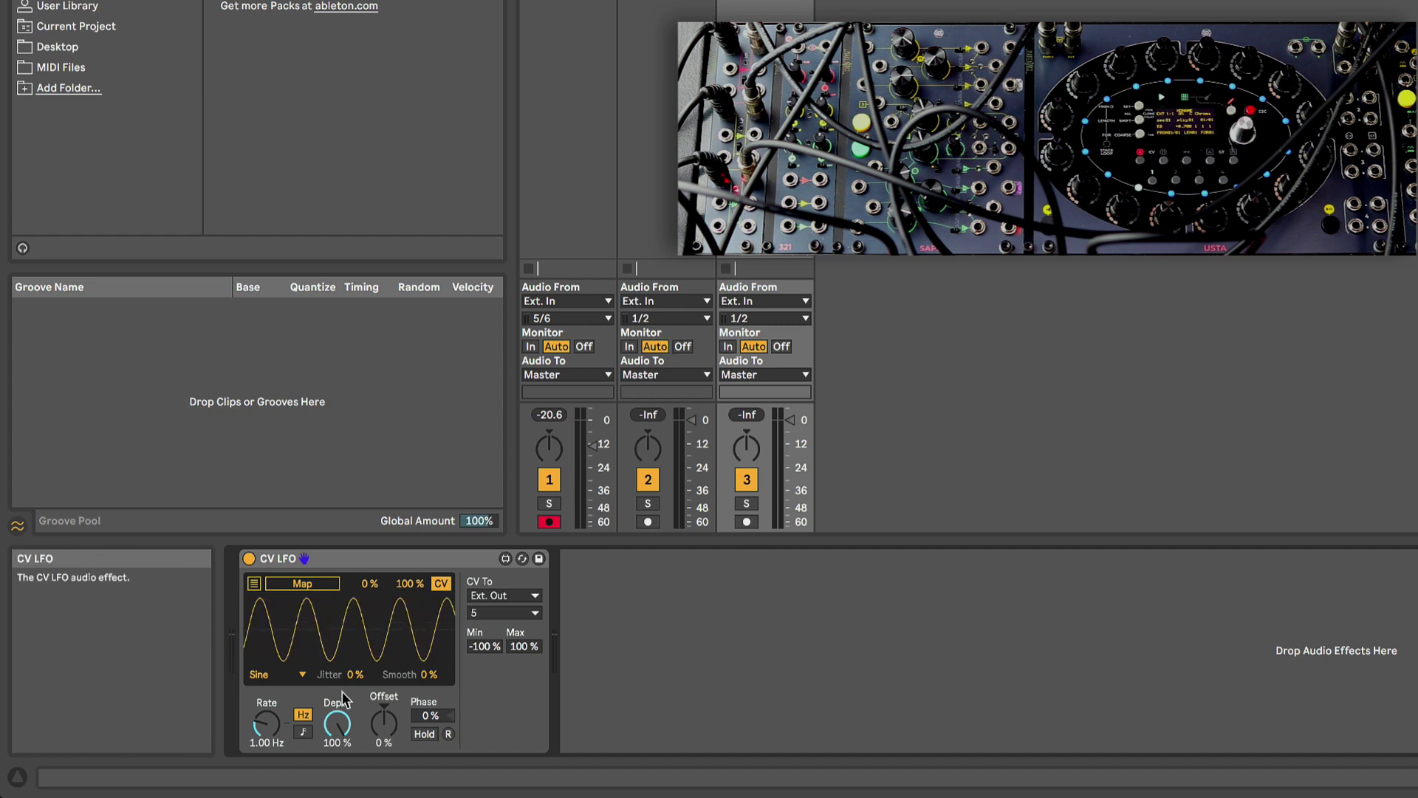
Step: Set the CV LFO's waveform to Random and switch its rate to tempo-synced note values at 1/4
{"action": "left_click", "coordinate": [302, 675]}
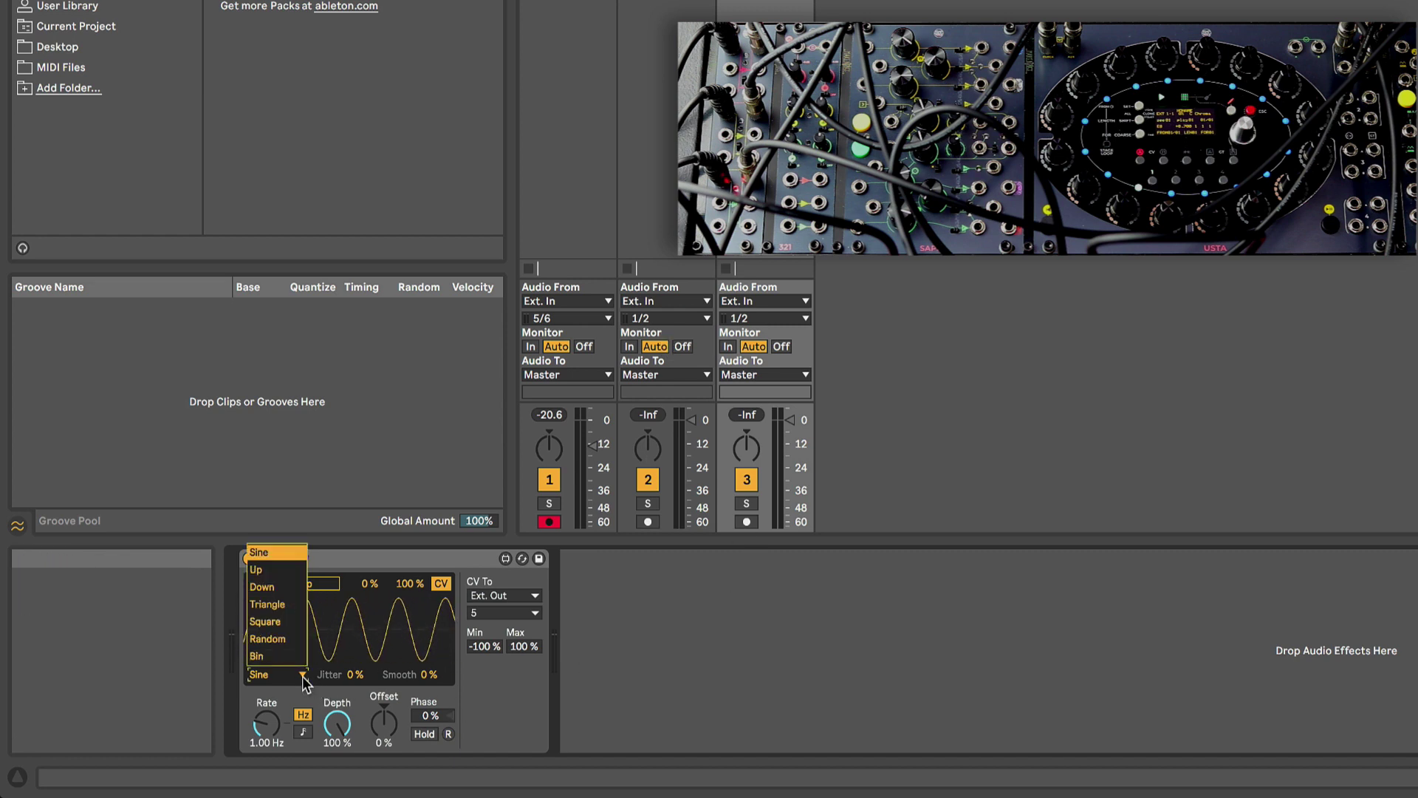
{"action": "left_click", "coordinate": [267, 638]}
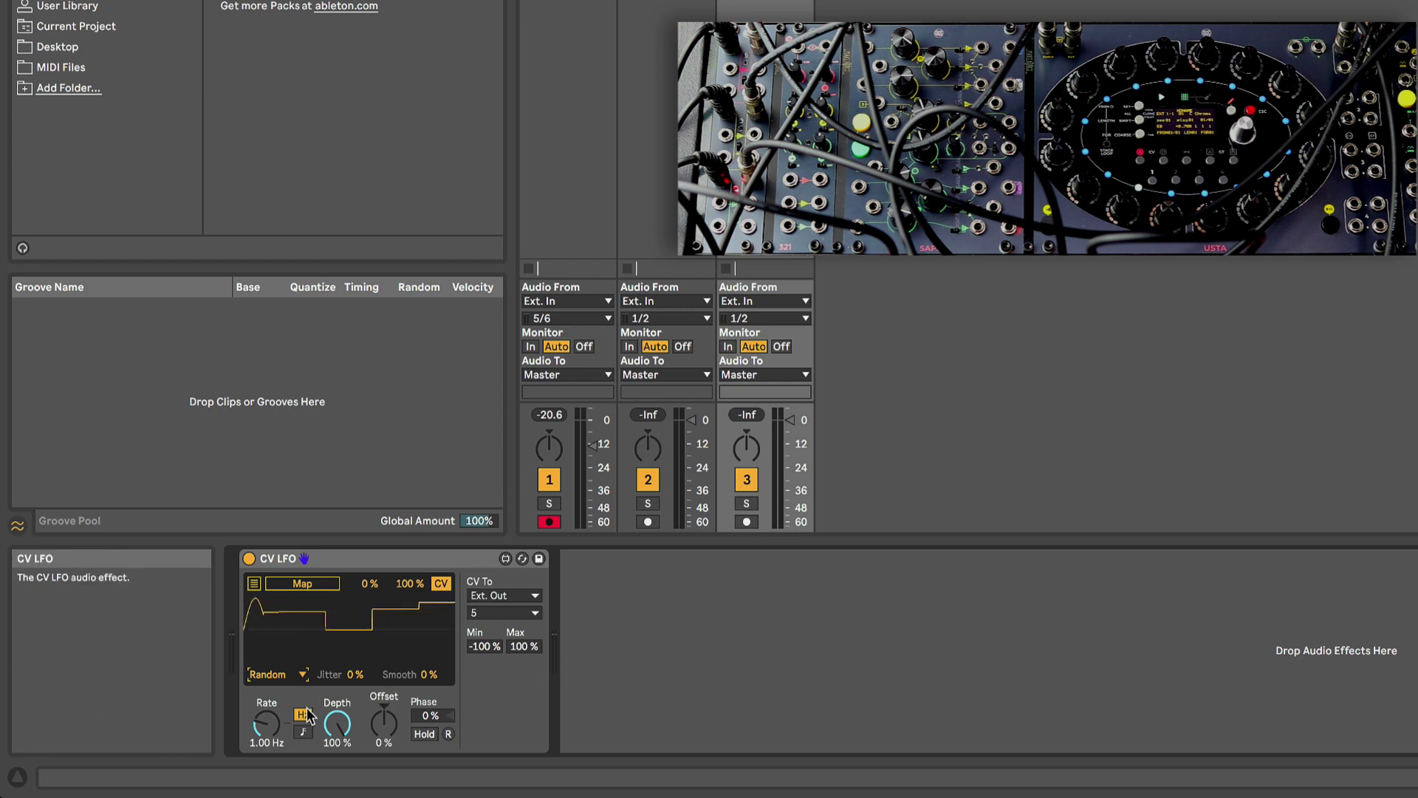
{"action": "left_click", "coordinate": [303, 732]}
{"action": "left_click_drag", "start_coordinate": [267, 739], "coordinate": [267, 731]}
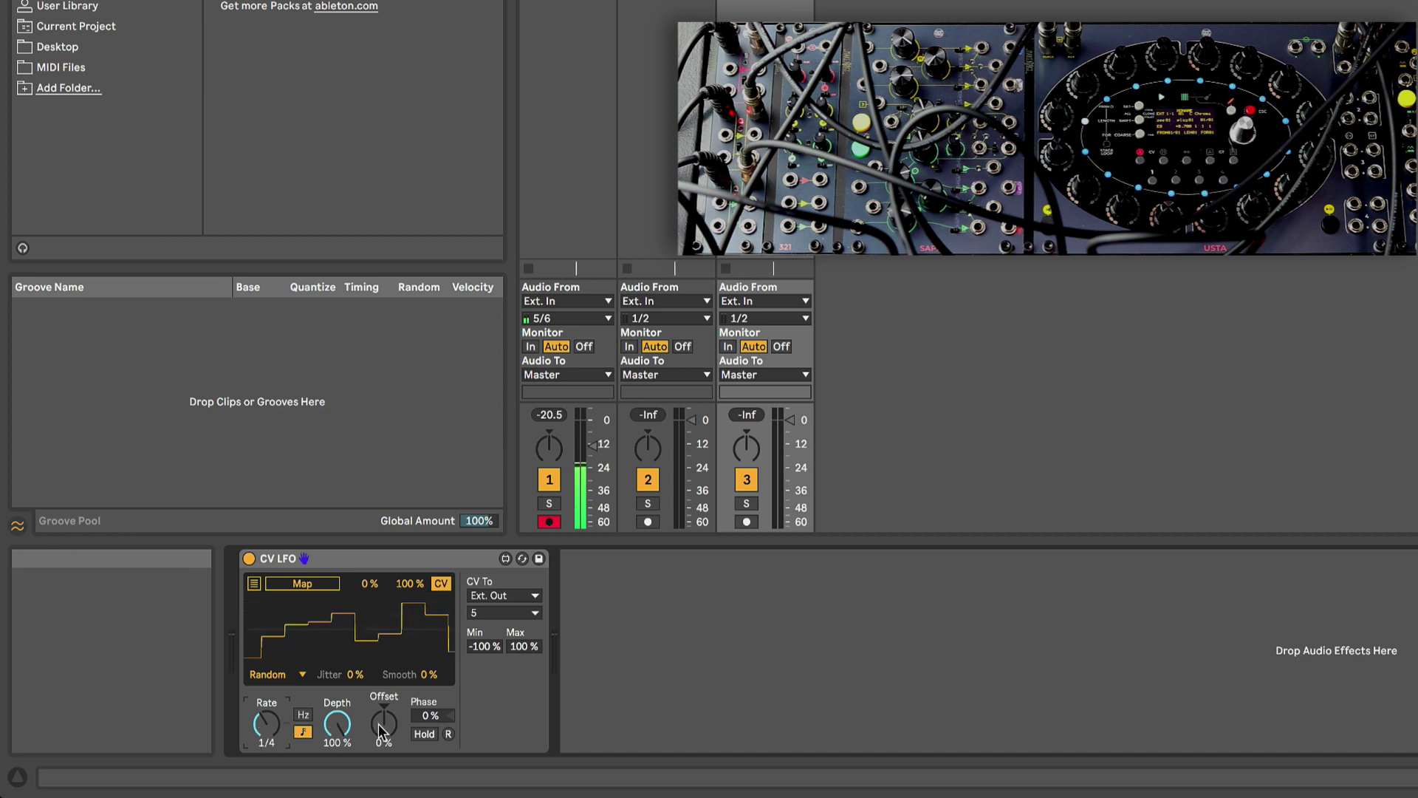
Step: Tune the random LFO during playback to a rate of 1/16, a depth of 83.5% and an offset of 23%
{"action": "left_click_drag", "start_coordinate": [379, 725], "coordinate": [379, 759]}
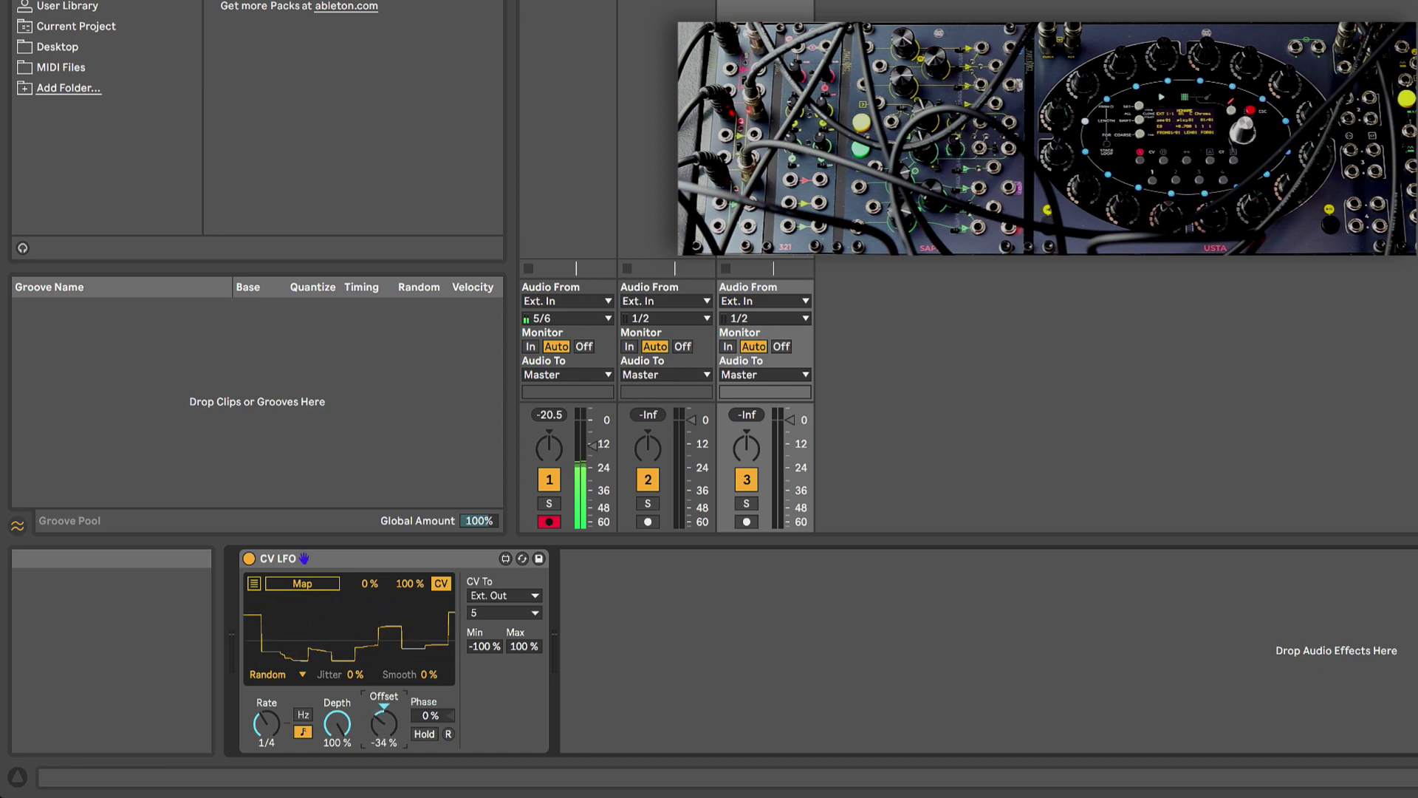
{"action": "left_click_drag", "start_coordinate": [337, 724], "coordinate": [266, 712]}
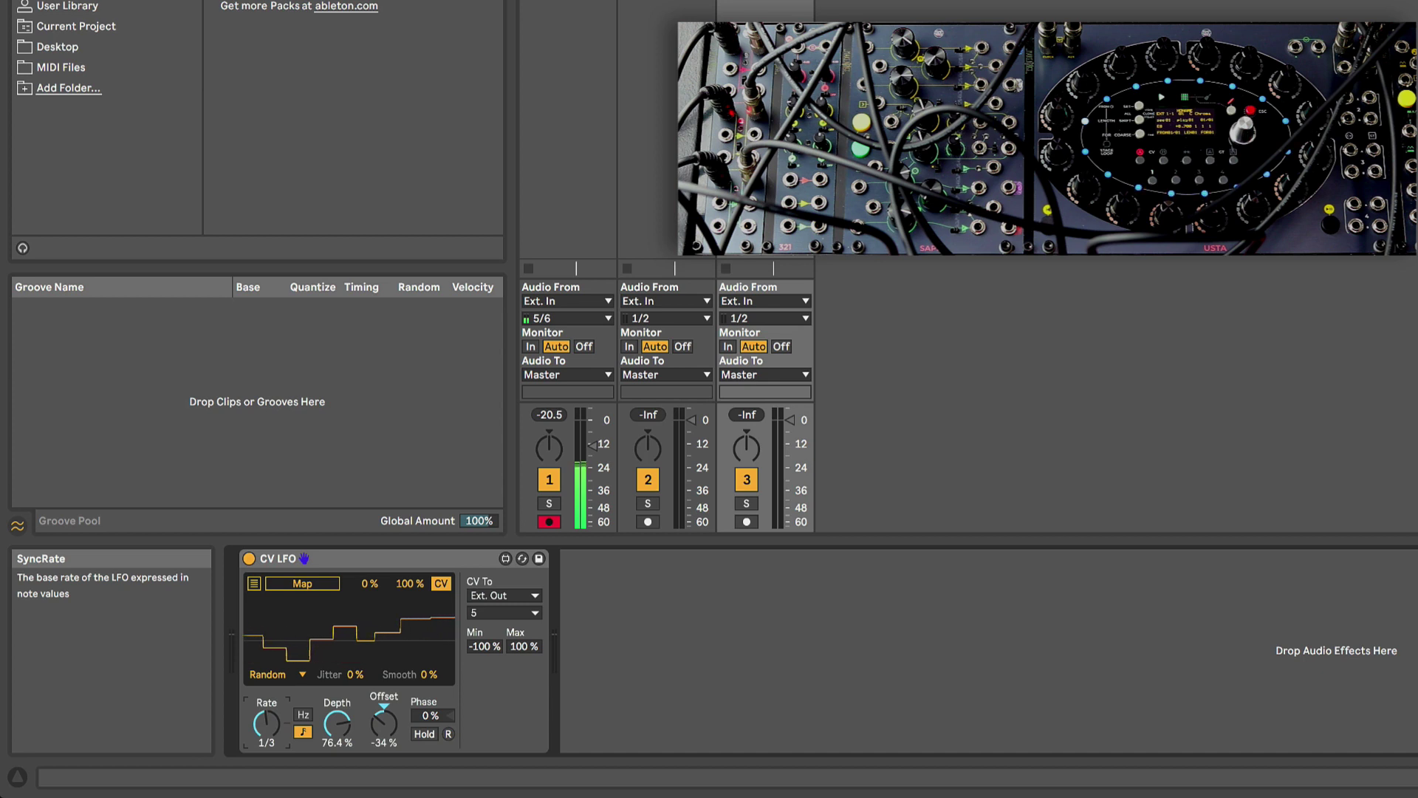
{"action": "left_click_drag", "start_coordinate": [383, 724], "coordinate": [383, 715]}
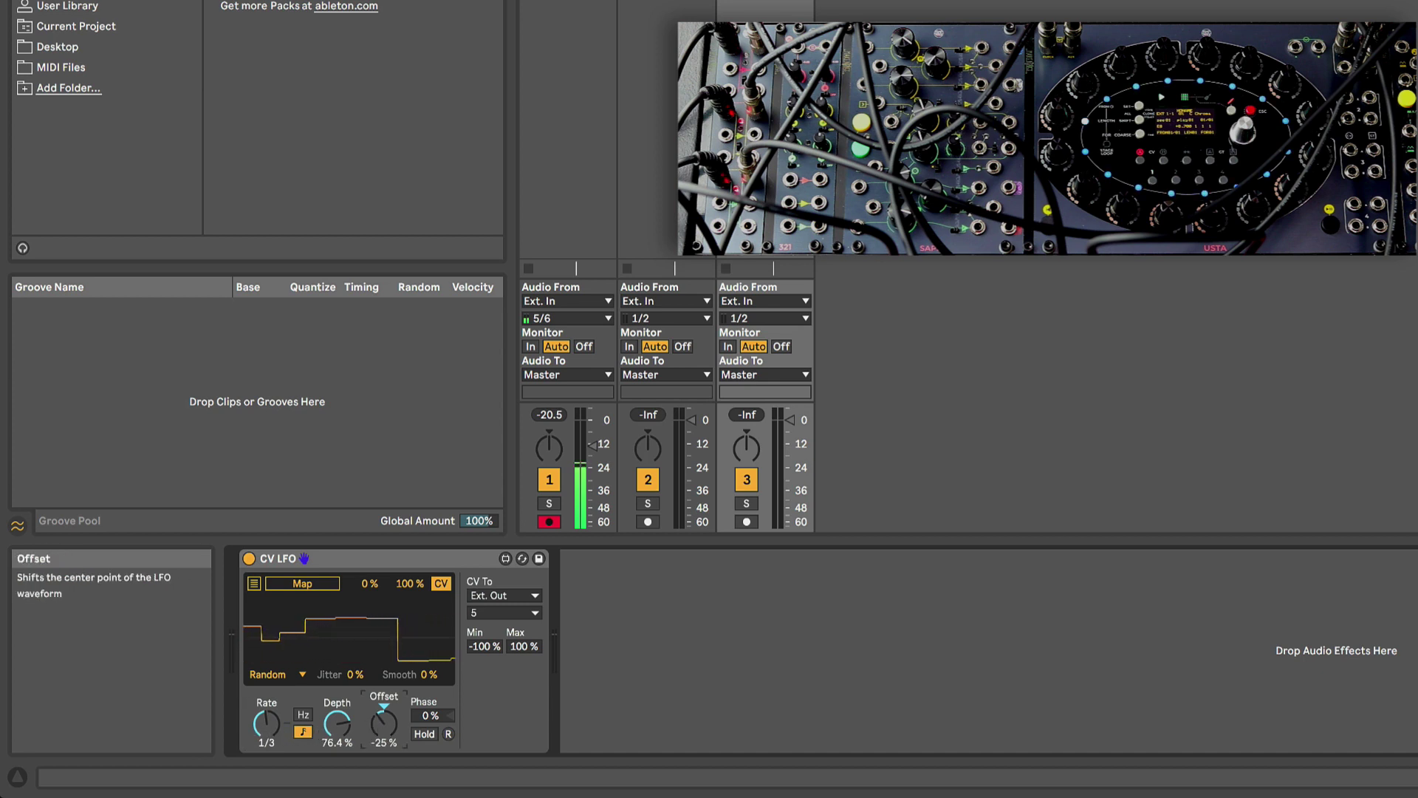
{"action": "left_click", "coordinate": [266, 723]}
{"action": "left_click_drag", "start_coordinate": [267, 724], "coordinate": [266, 712]}
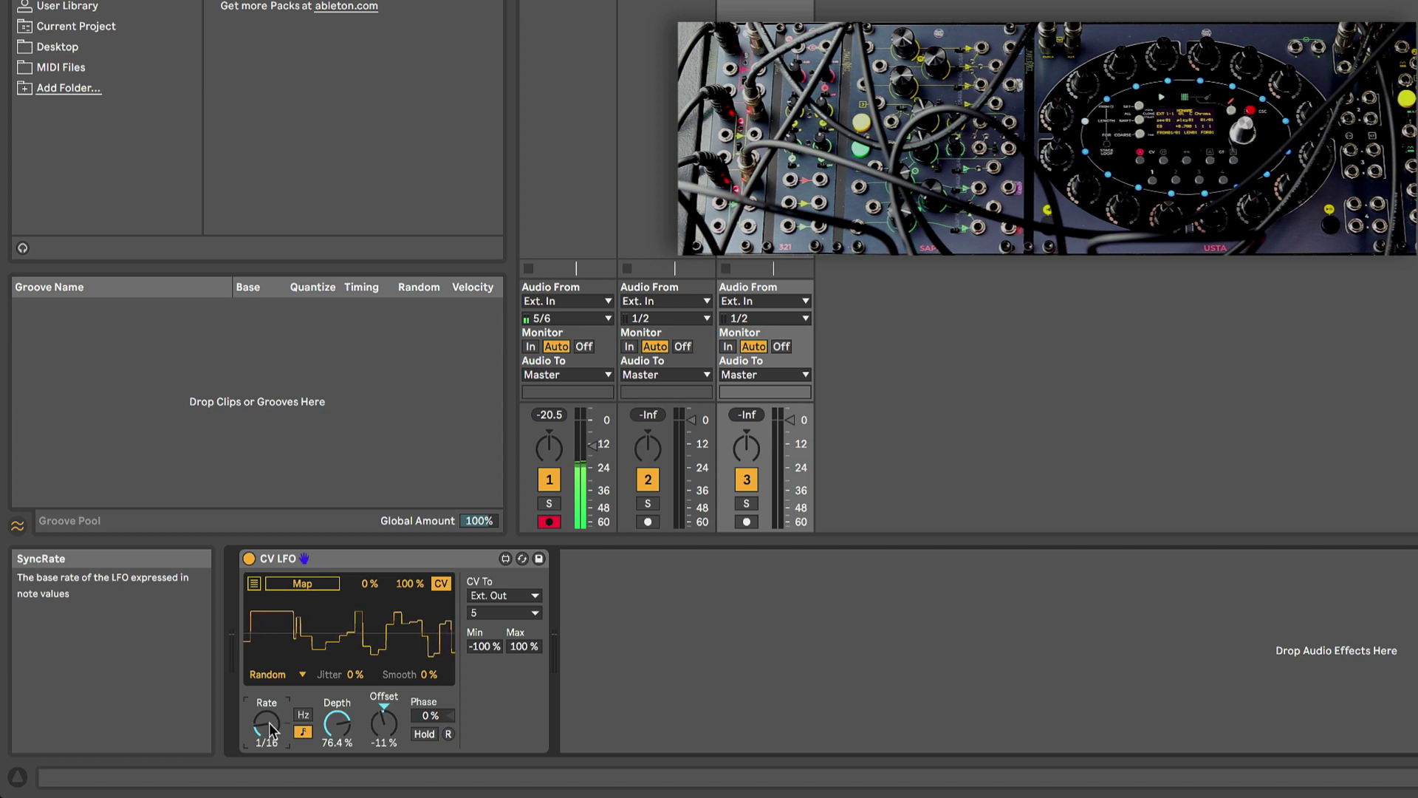
{"action": "left_click_drag", "start_coordinate": [336, 724], "coordinate": [337, 702]}
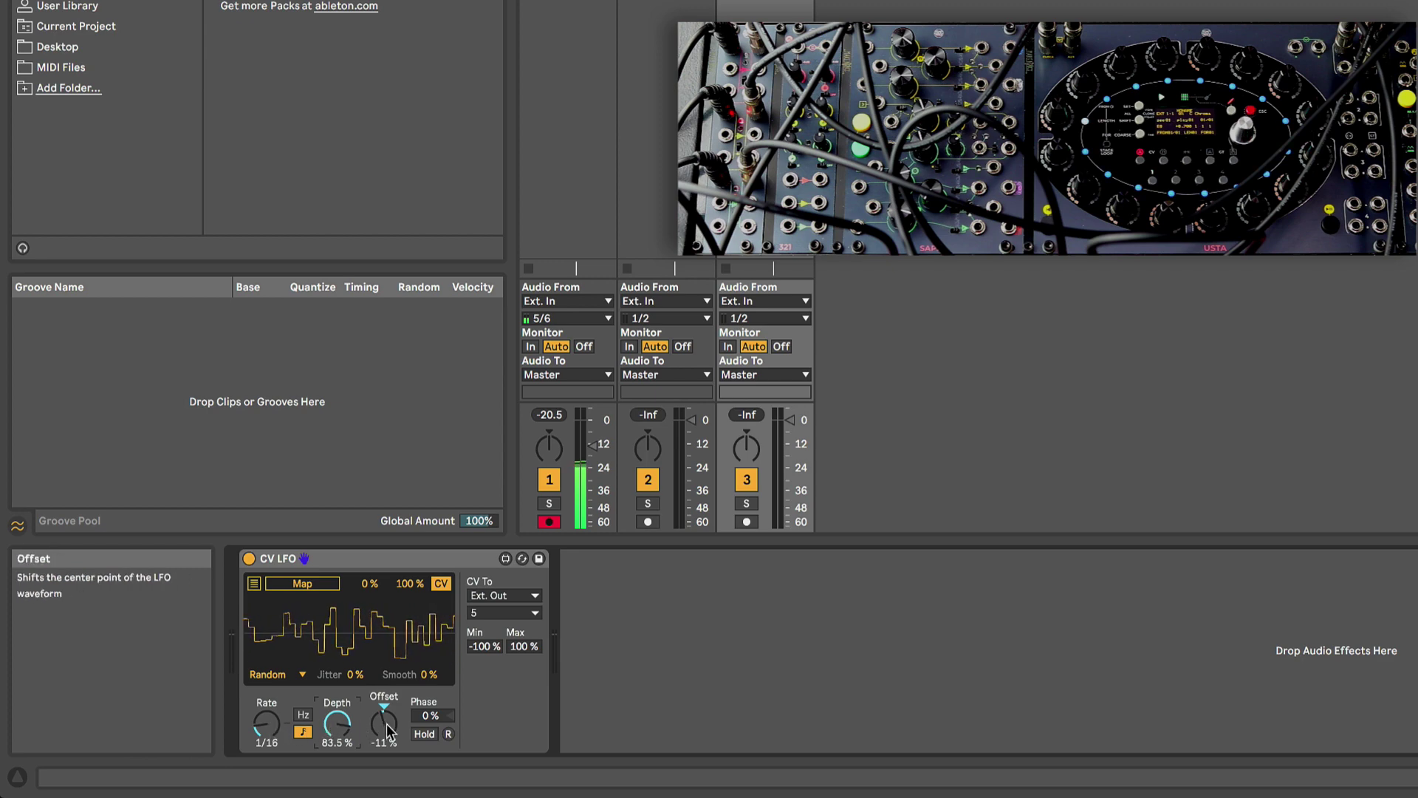
{"action": "left_click_drag", "start_coordinate": [383, 724], "coordinate": [383, 704]}
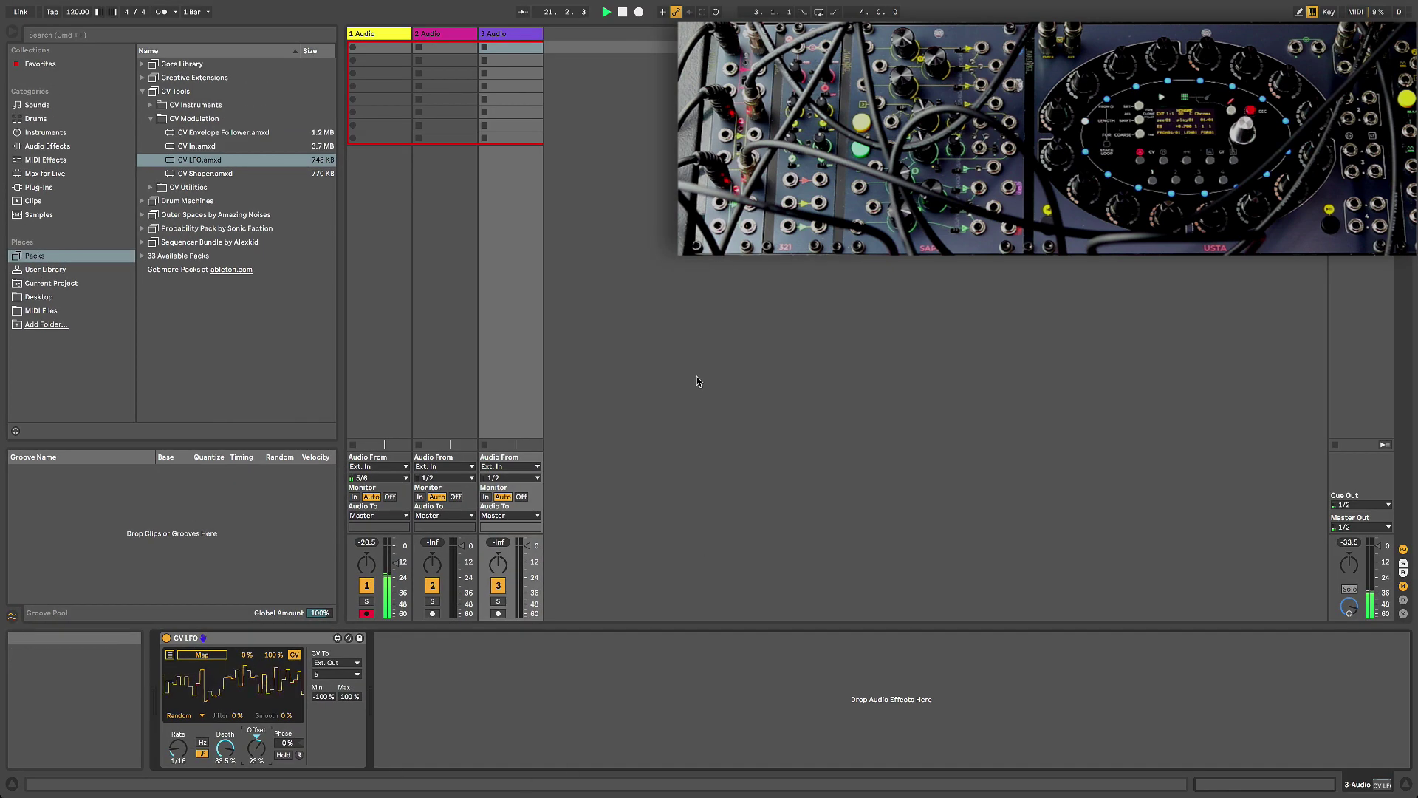
Step: Replay the clocked sequence from the start to audition the LFO modulation, stop playback and collapse the CV Modulation folder
{"action": "left_click", "coordinate": [622, 13]}
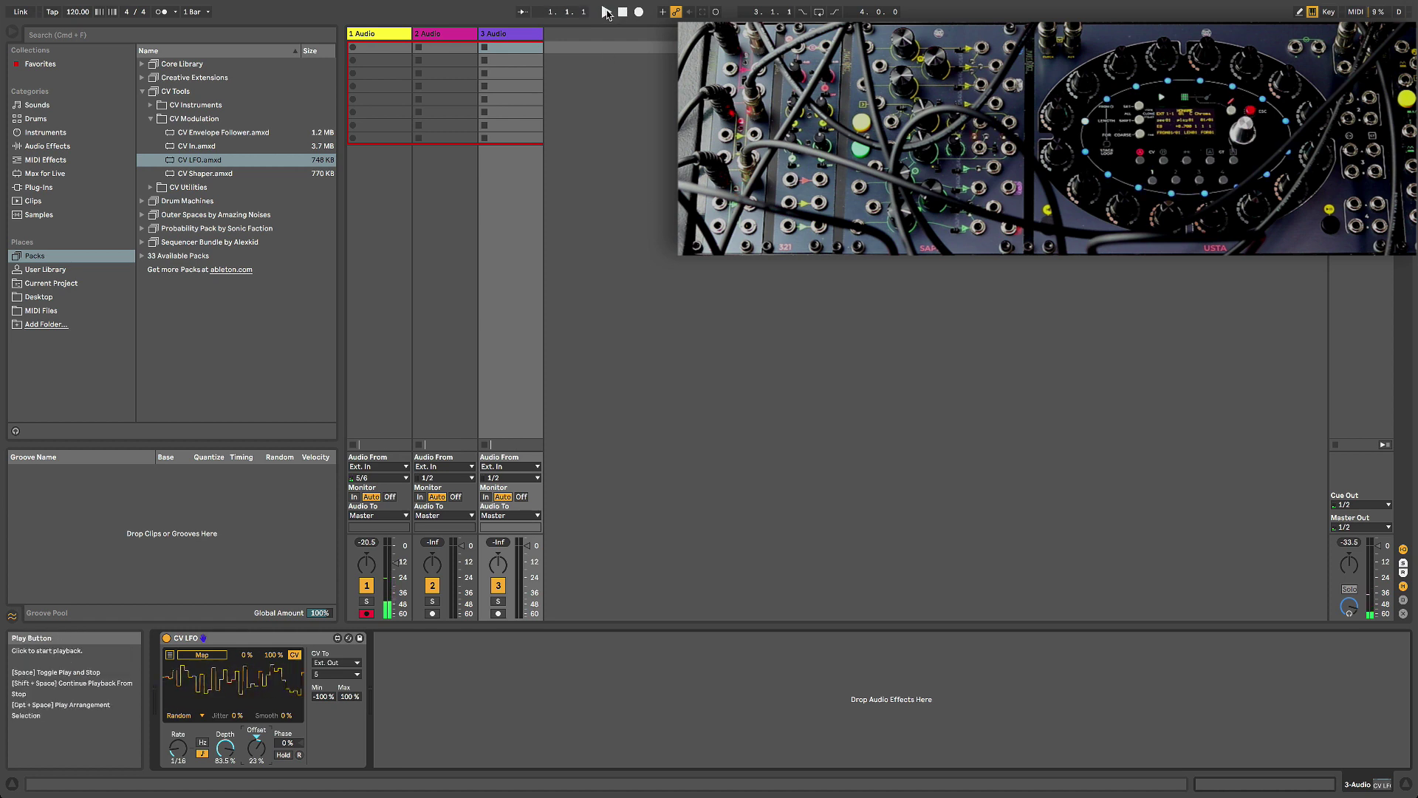
{"action": "left_click", "coordinate": [606, 12]}
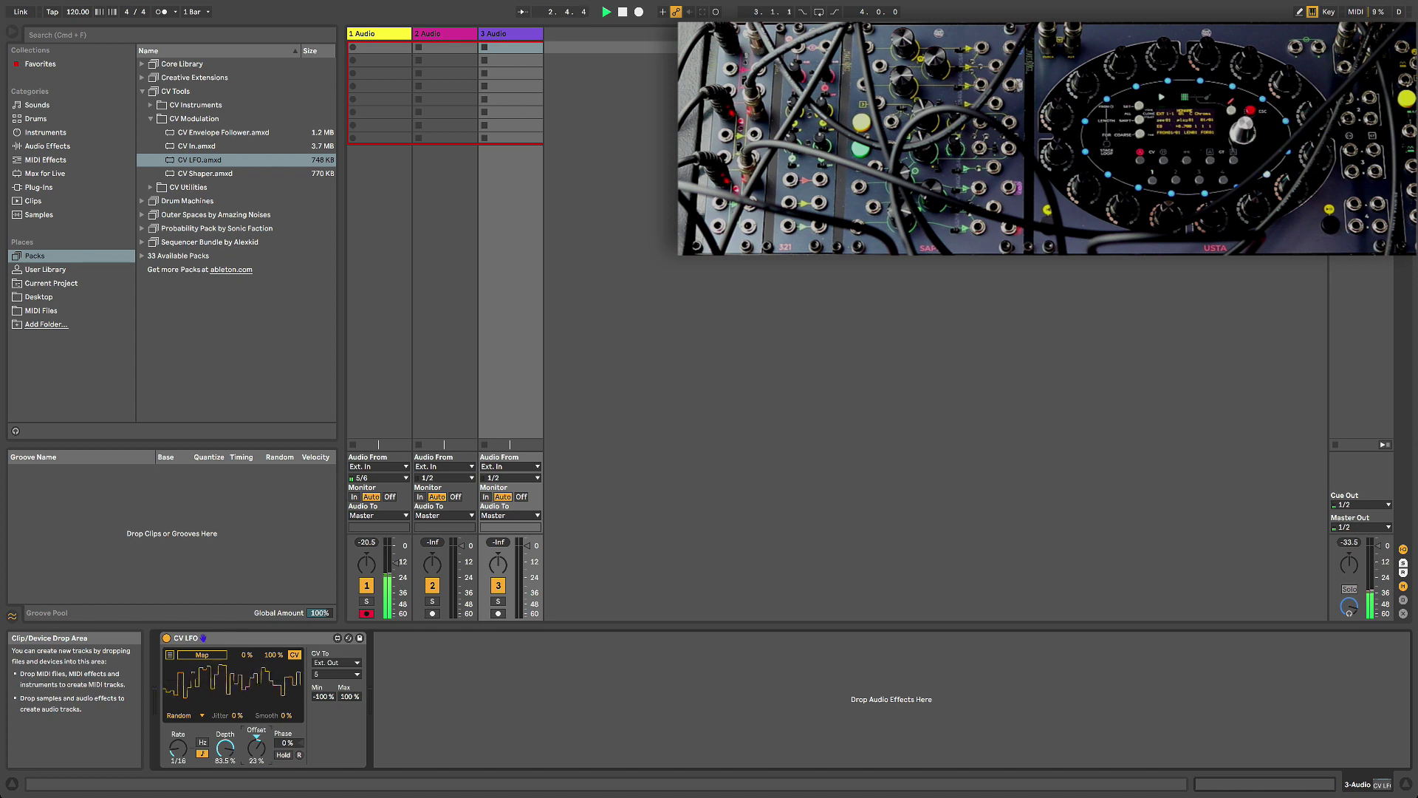
{"action": "left_click", "coordinate": [622, 12]}
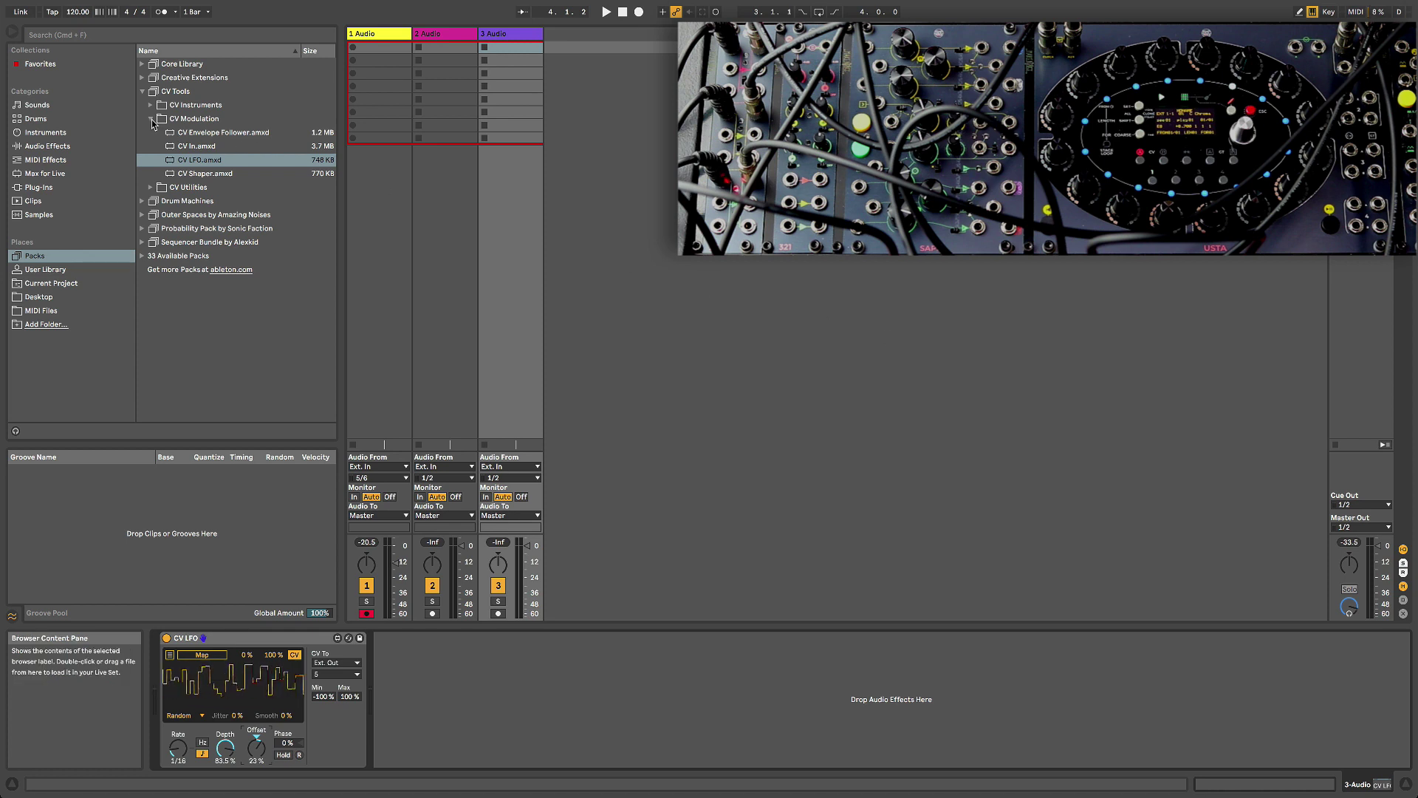
{"action": "left_click", "coordinate": [152, 120]}
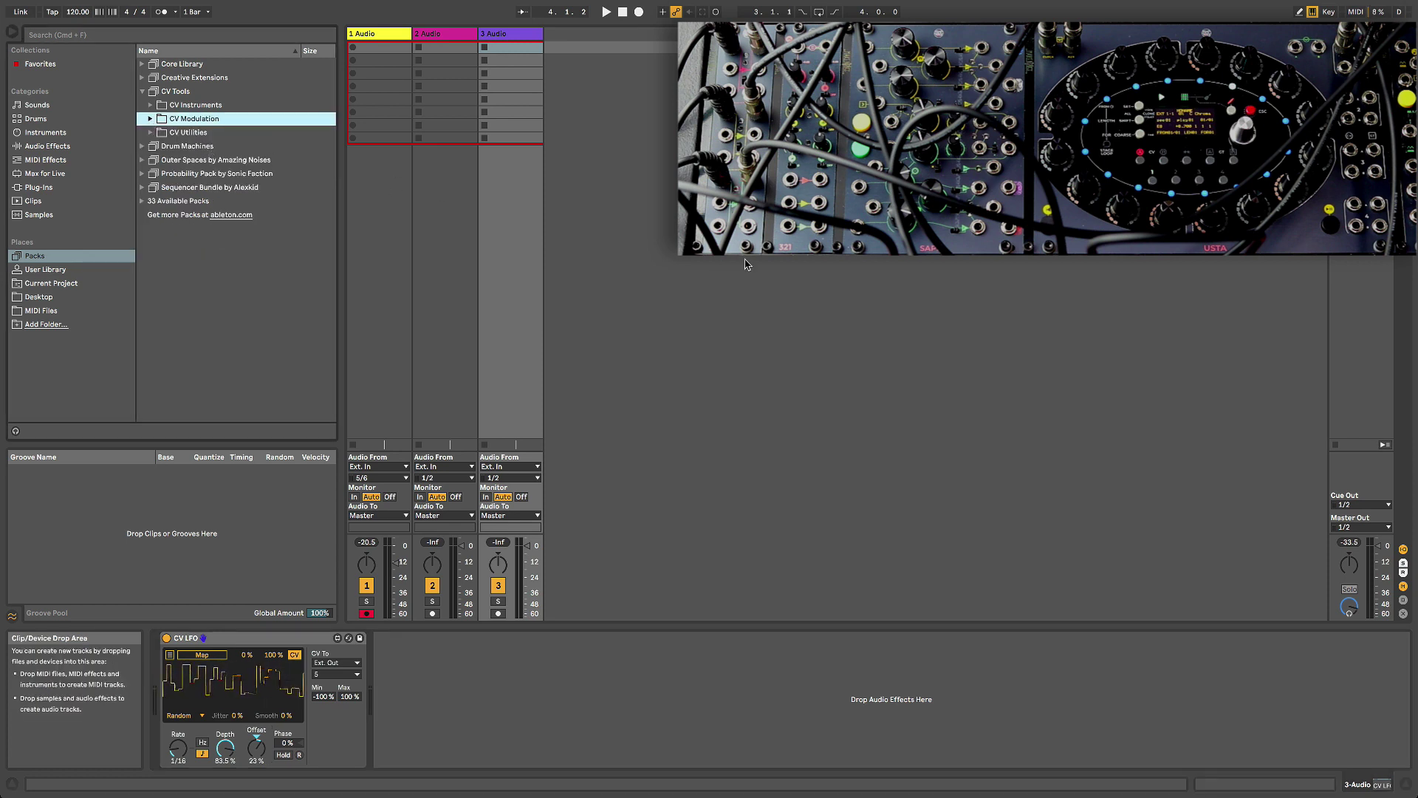